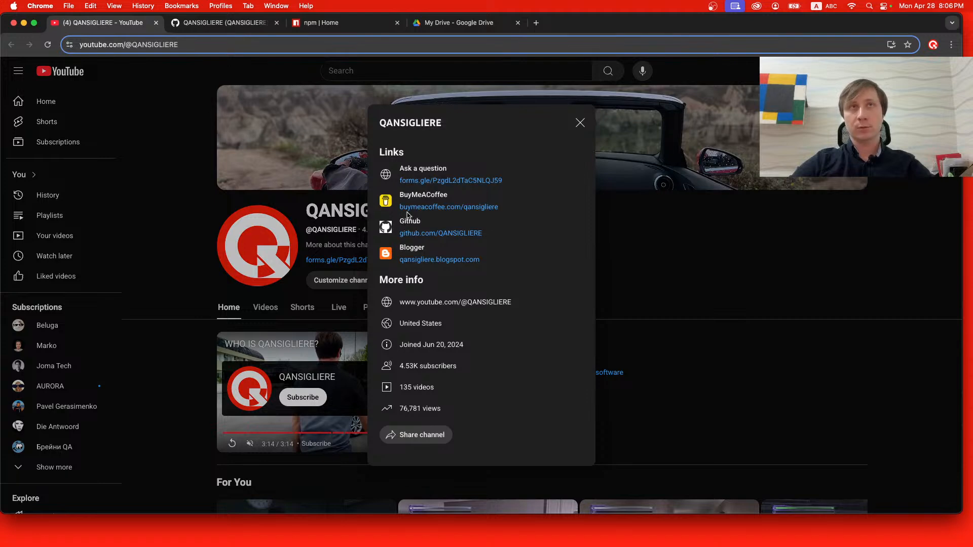
View the channel's linked "Ask a question" form, then close the form and the channel's links dialog.
left_click(462, 180)
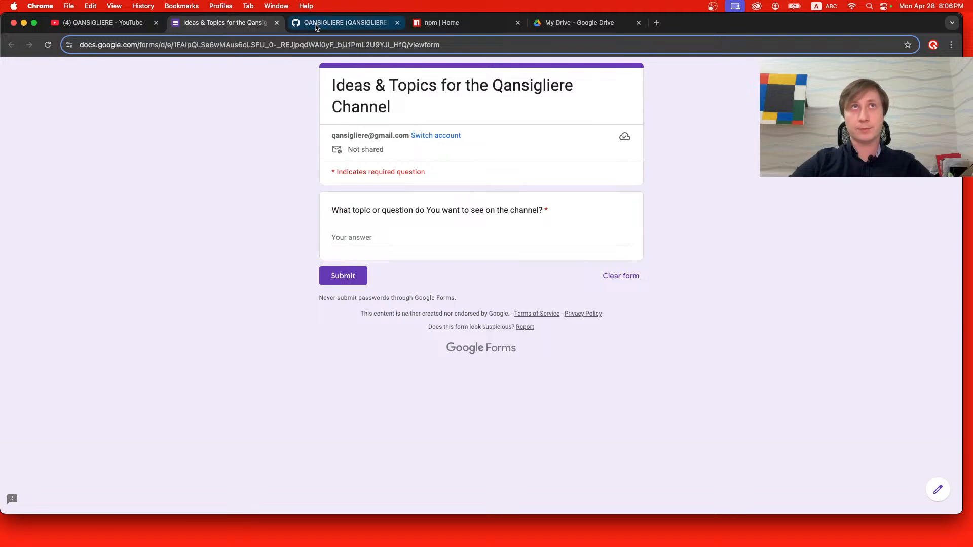
left_click(276, 22)
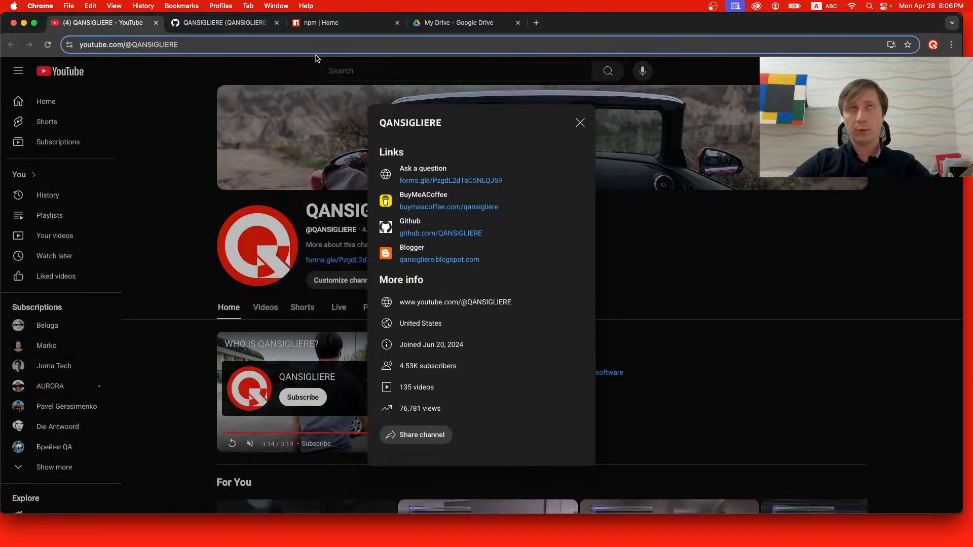
left_click(580, 123)
Switch to Google Drive, create a blank Google Sheets spreadsheet and name it Rounding.
left_click(478, 31)
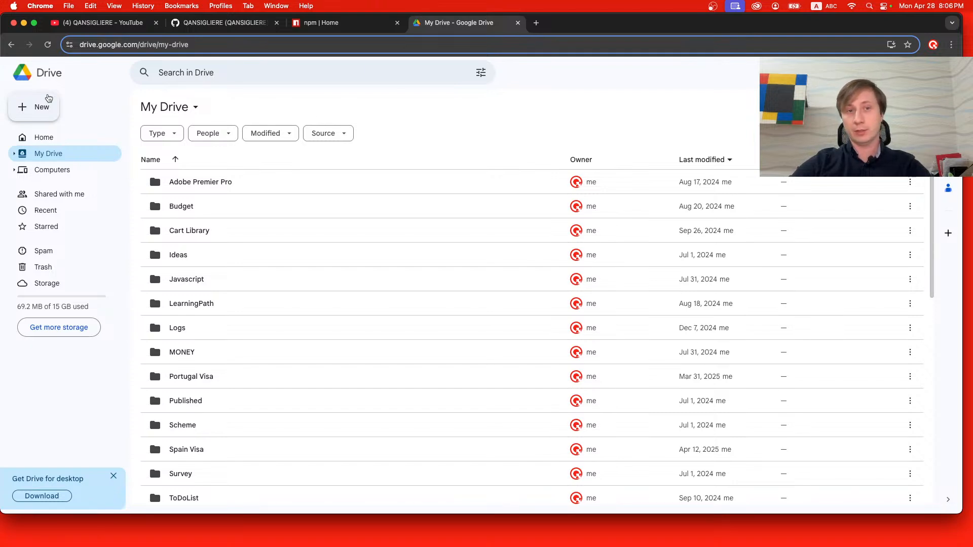
left_click(48, 98)
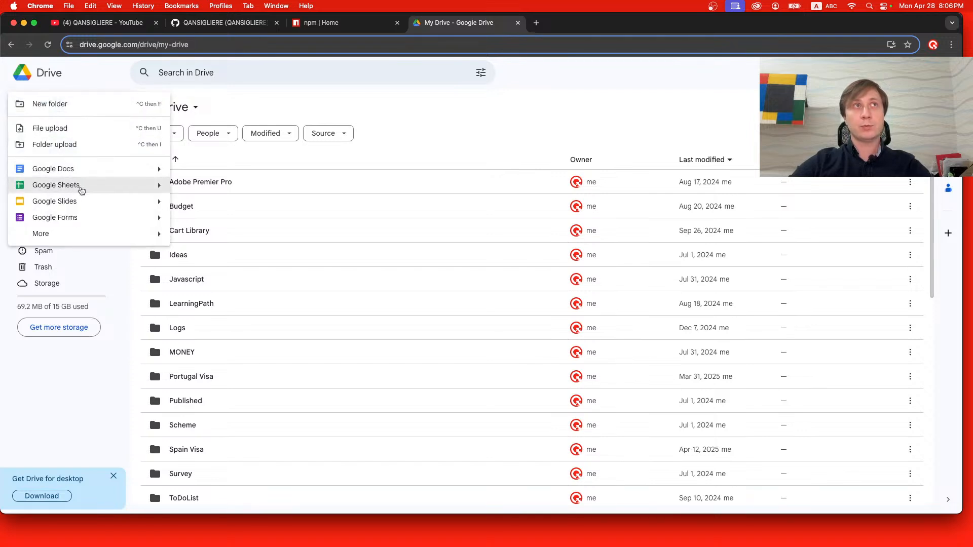
left_click(81, 190)
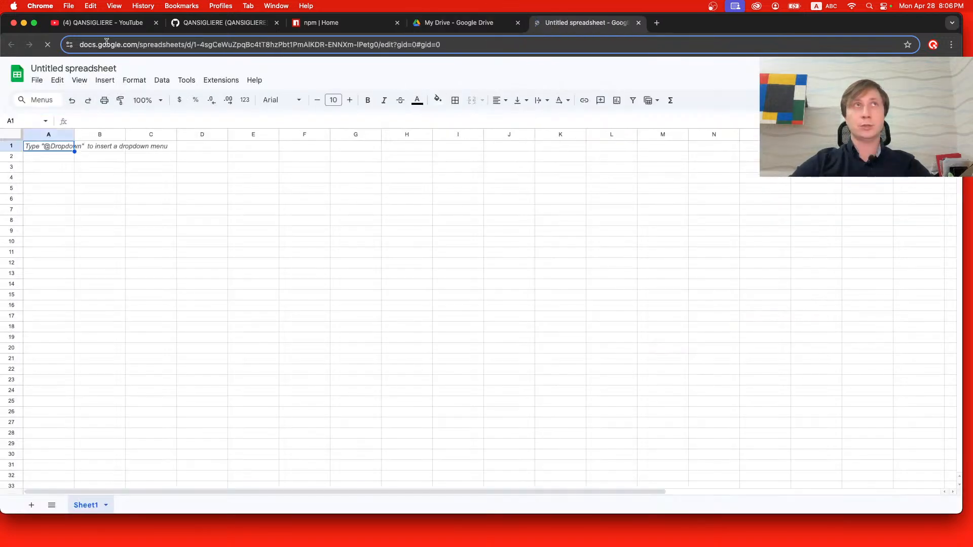
left_click(69, 72)
type("R")
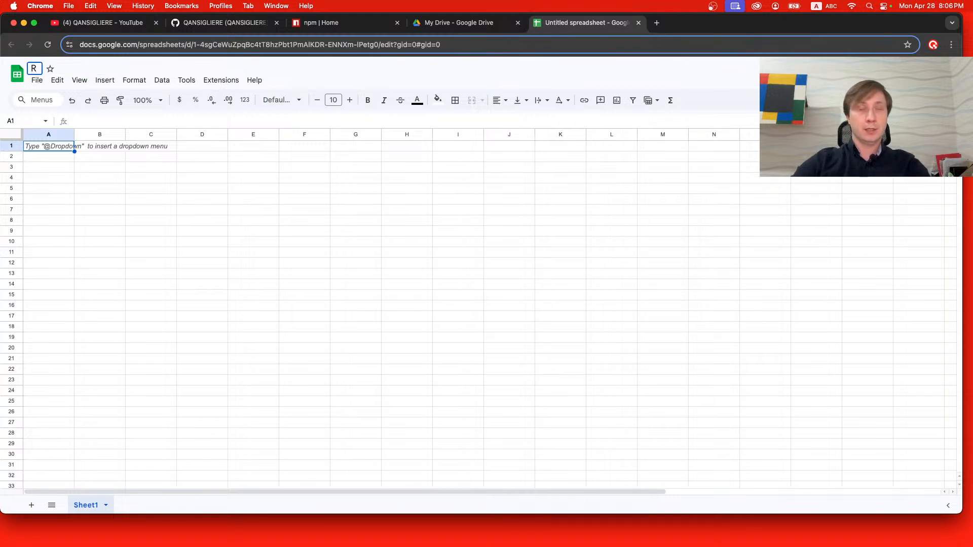
type("ounding")
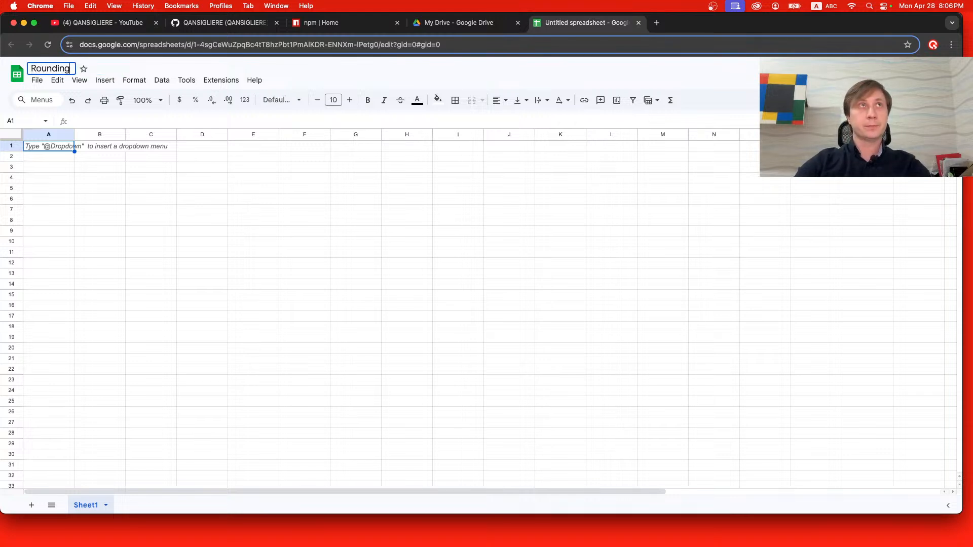
key("Return")
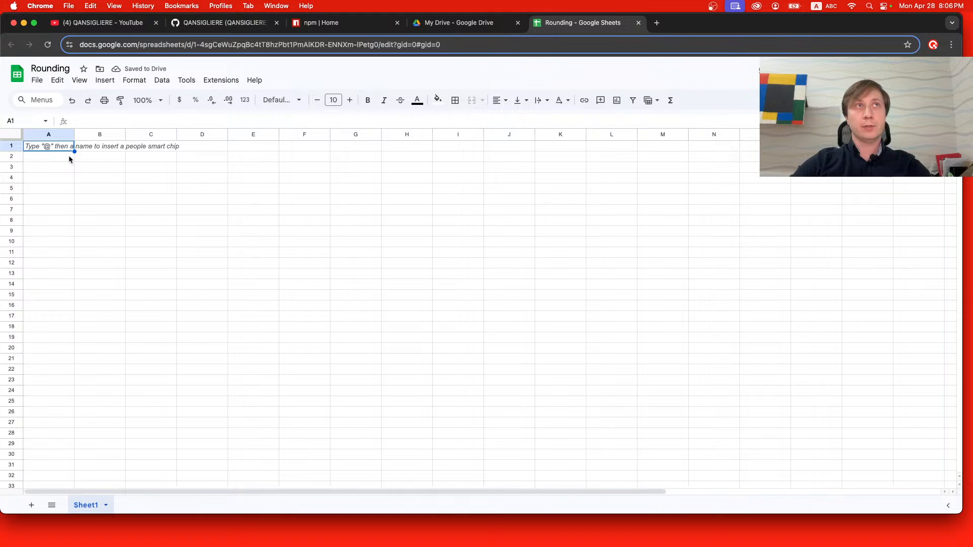
Enter 0.045 in cell A1 and 0.055 in cell A2.
key("Return")
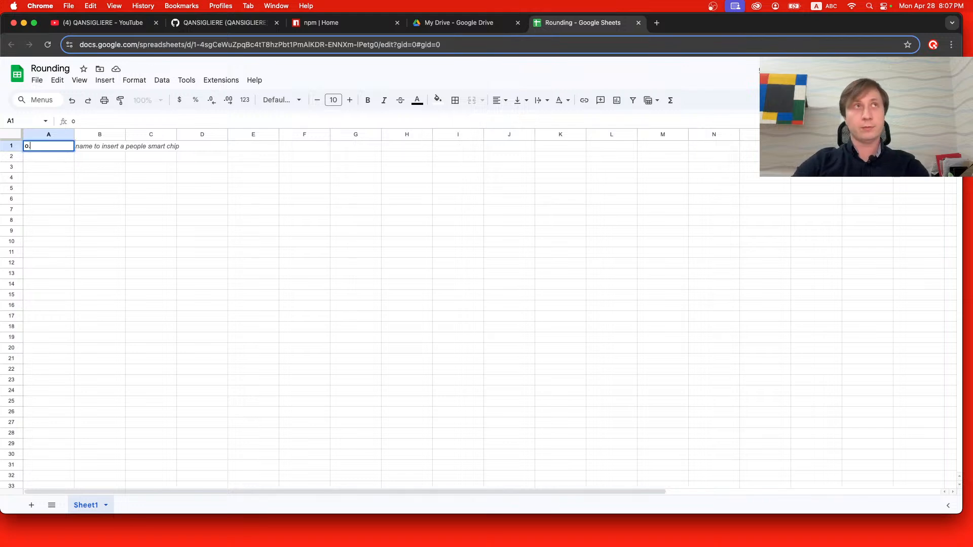
type("0.04")
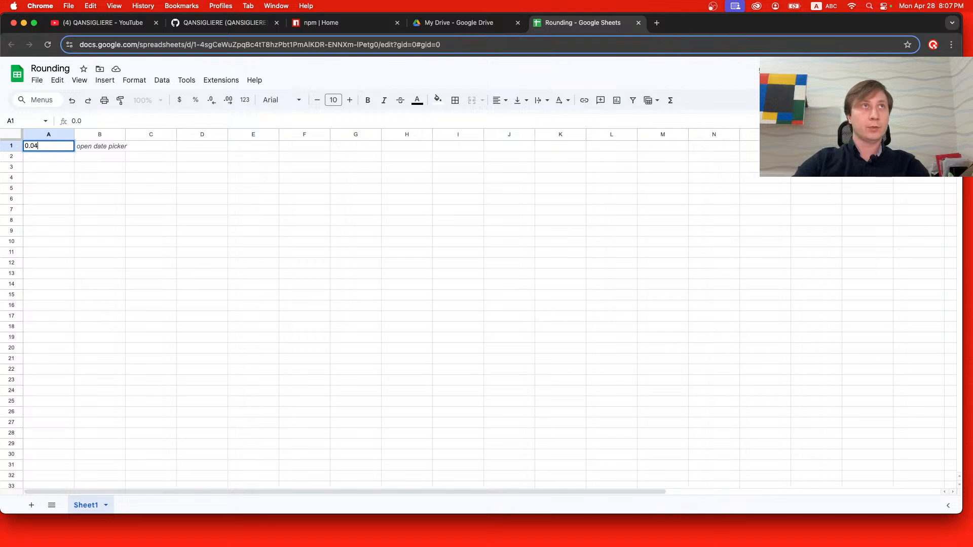
type("5")
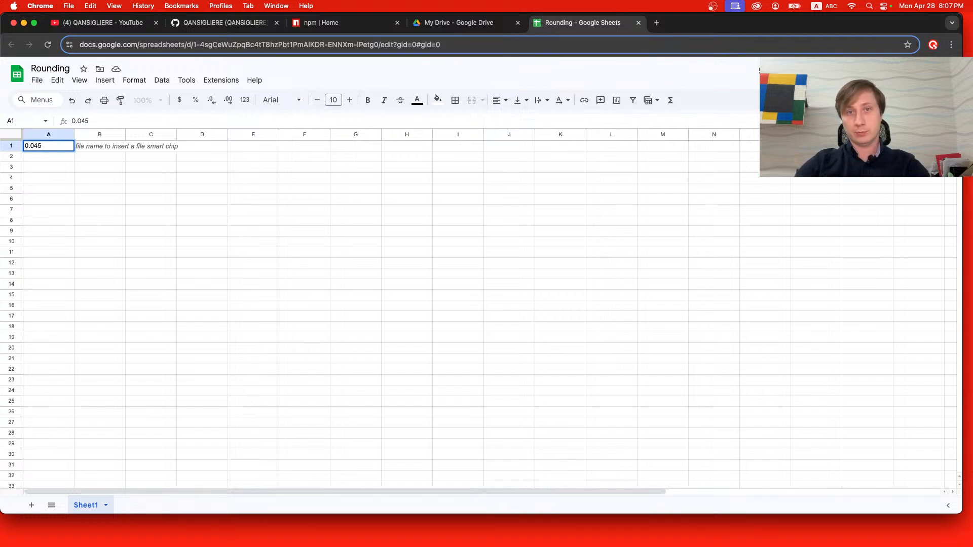
key("Return")
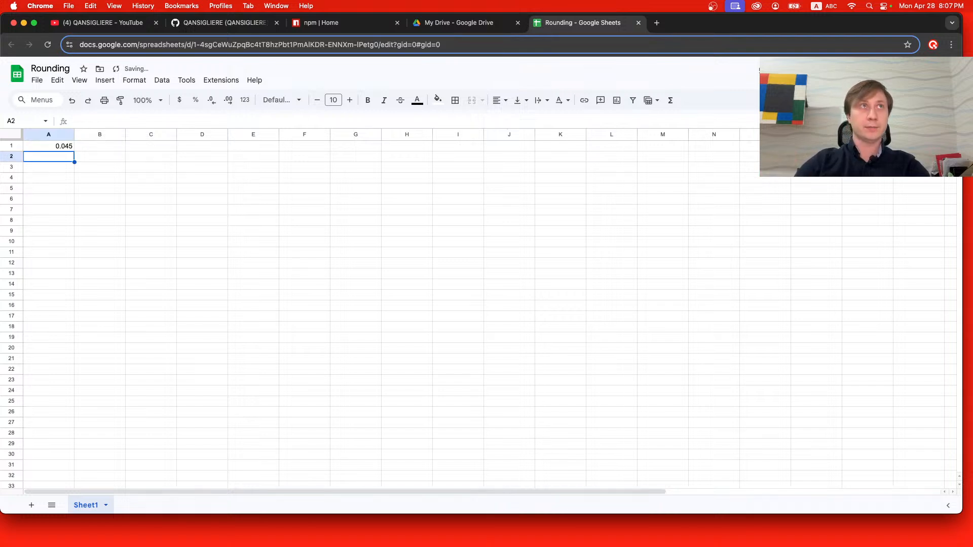
type("0")
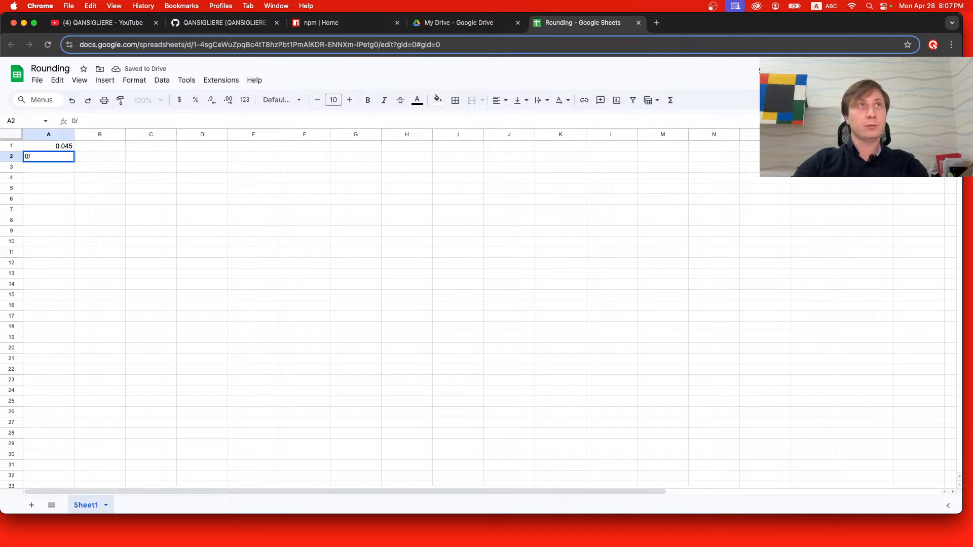
type(".055")
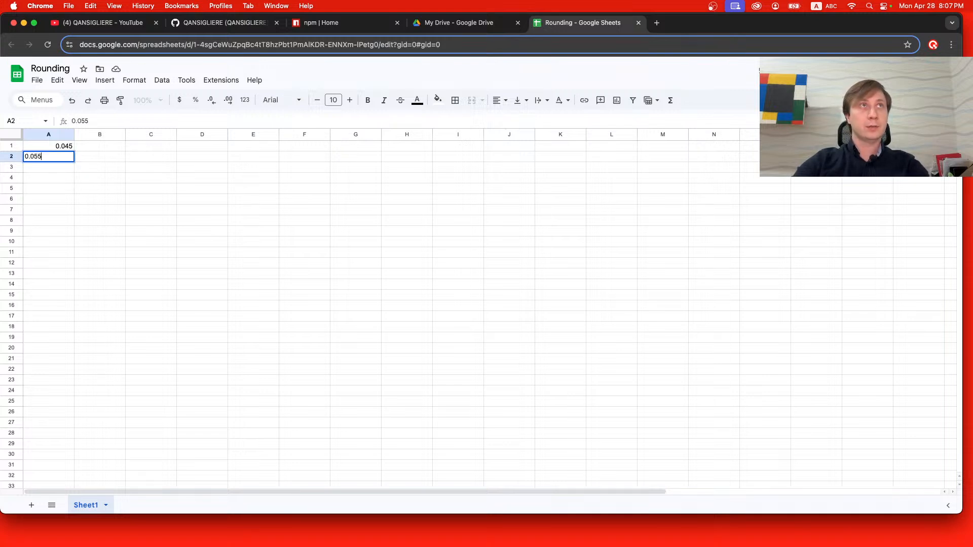
key("Return")
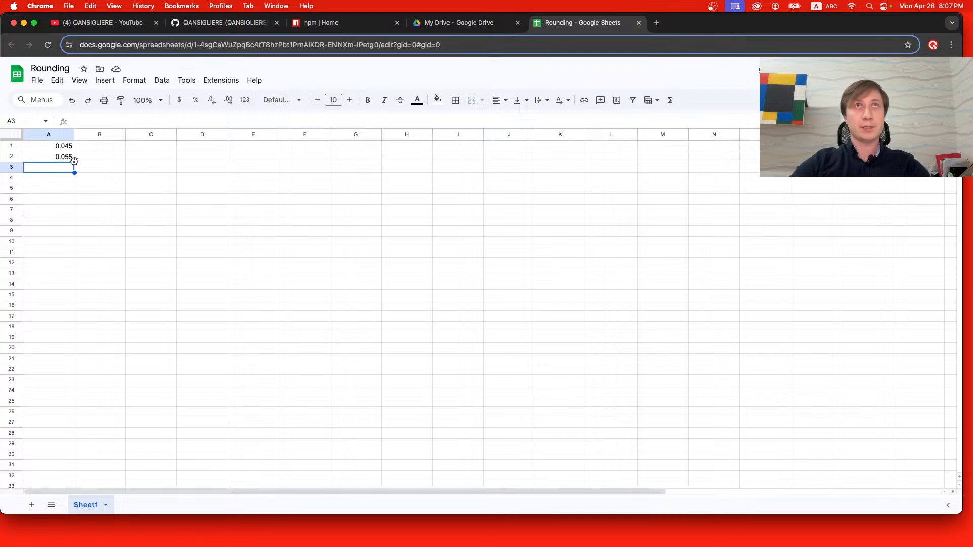
Copy the two values in A1:A2 into A3:A4 and A5:A6.
left_click_drag(69, 146, 68, 158)
key("super+c")
left_click(69, 167)
key("super+v")
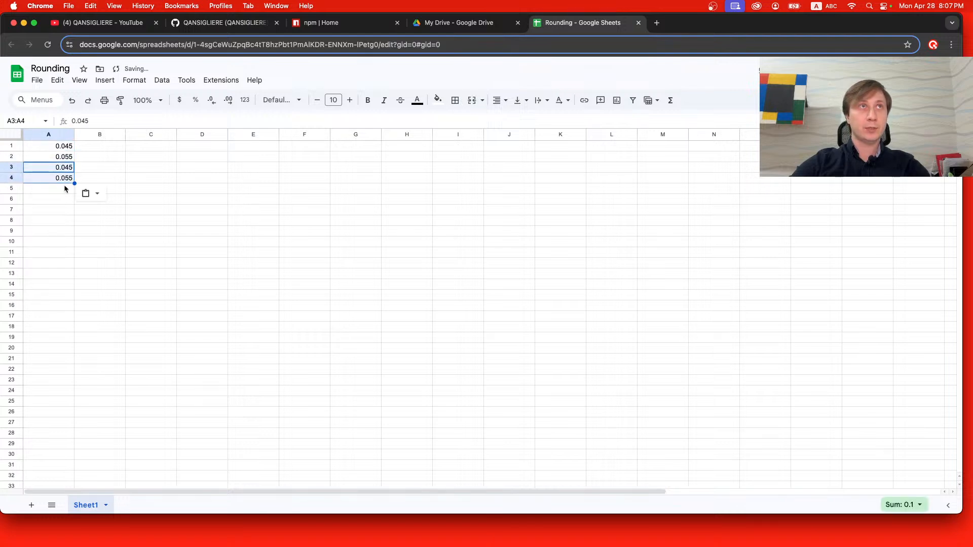
left_click(64, 188)
key("super+v")
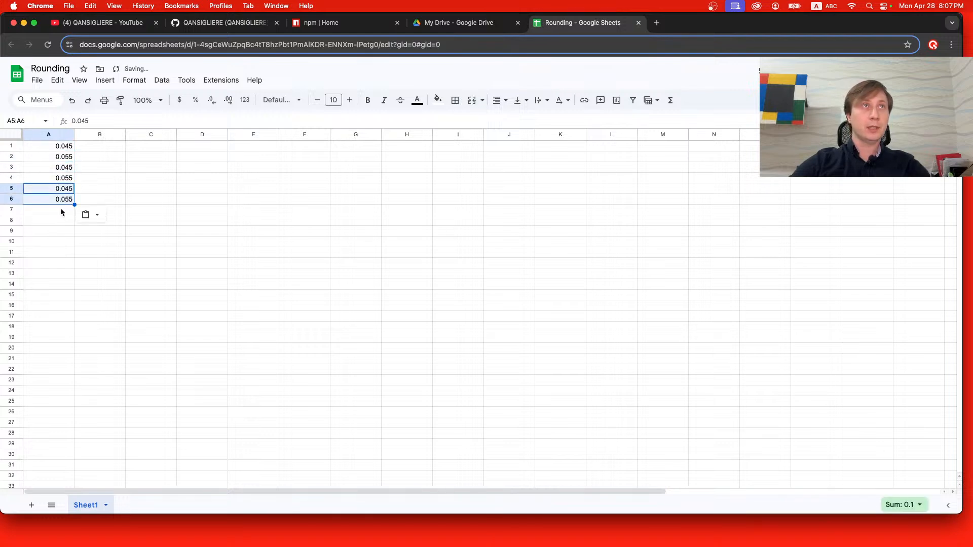
Enter 0.046 in cell A7, below the copied values.
left_click(61, 210)
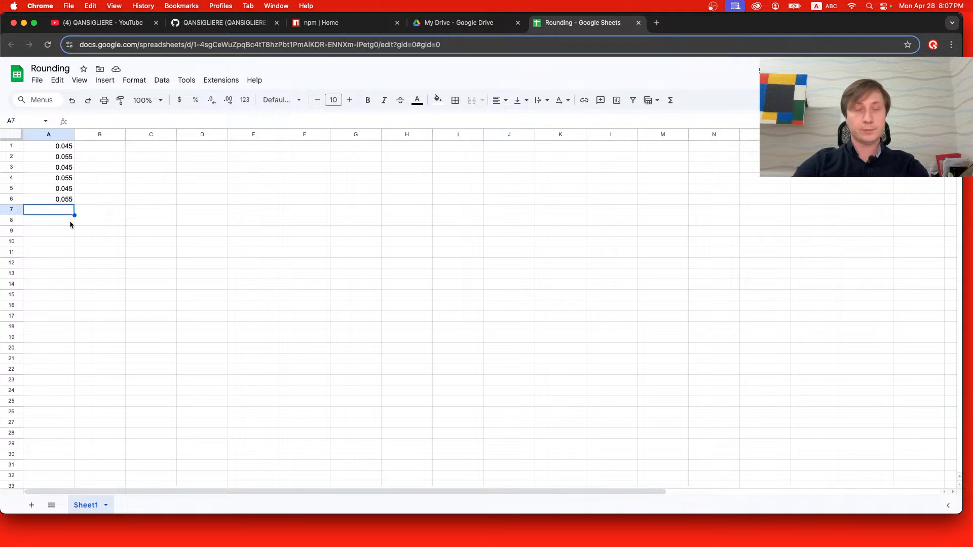
type("04")
key("BackSpace")
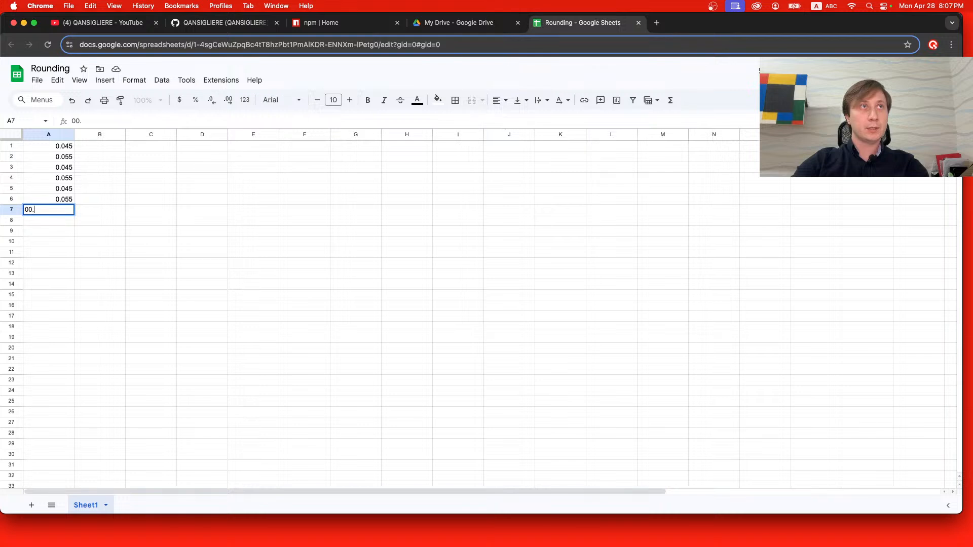
type(".0")
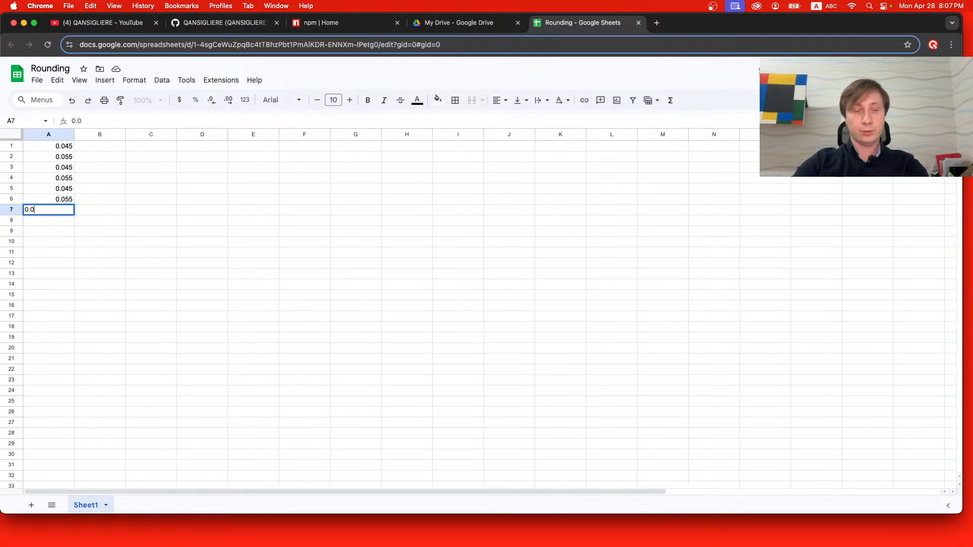
type("04")
key("BackSpace")
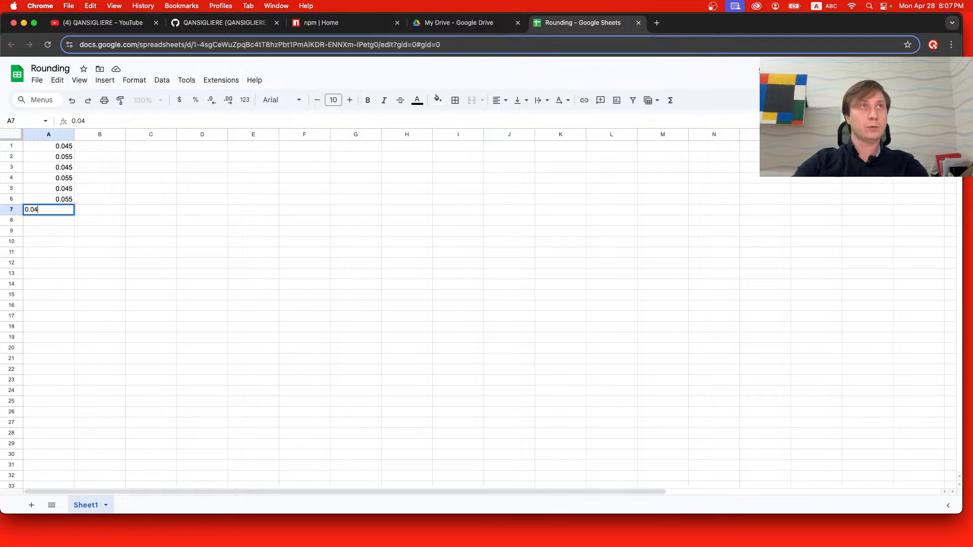
type("6")
key("Return")
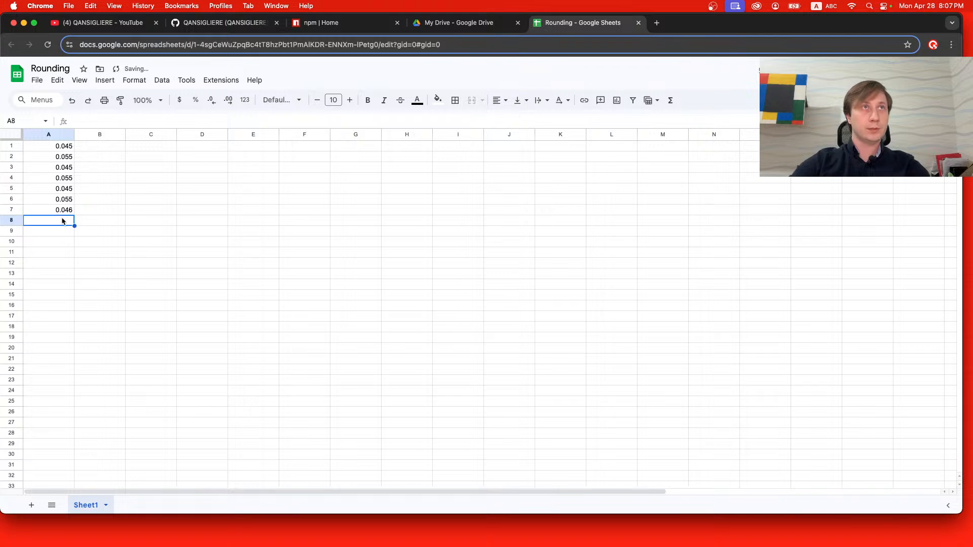
Enter 0.056 in cell A8, directly below the 0.046 value.
type("0/0")
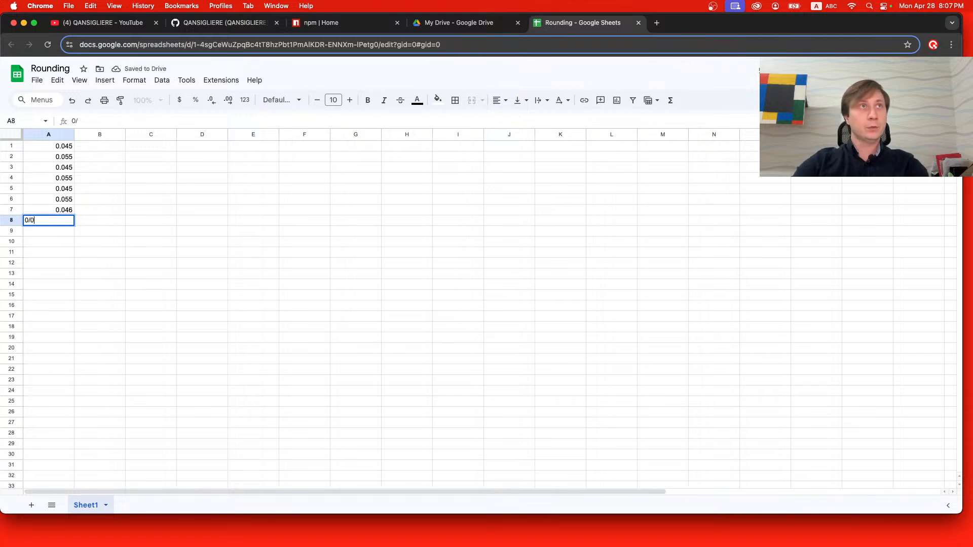
key("BackSpace")
key("BackSpace")
type(".056")
key("Return")
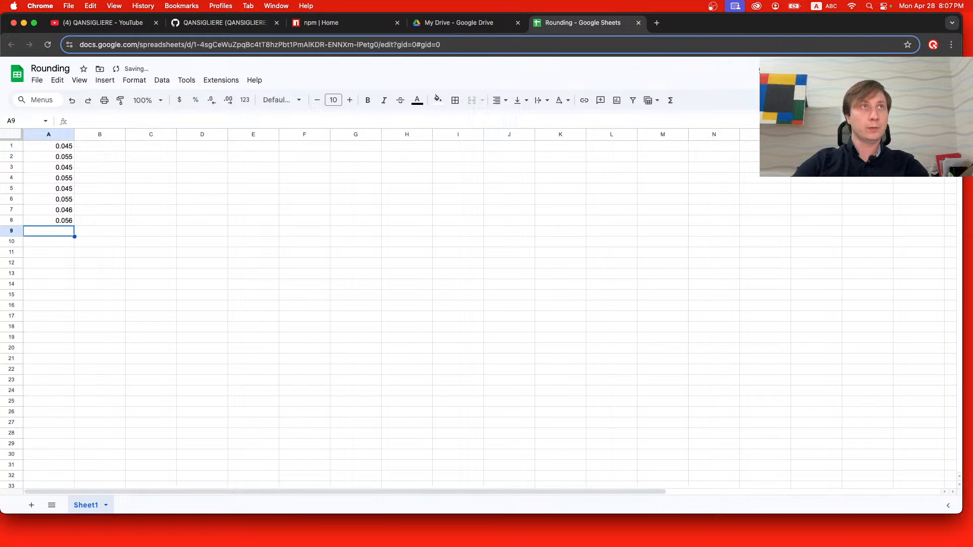
Copy the two values in A7:A8 into A9:A10 and A11:A12.
left_click_drag(66, 211, 67, 225)
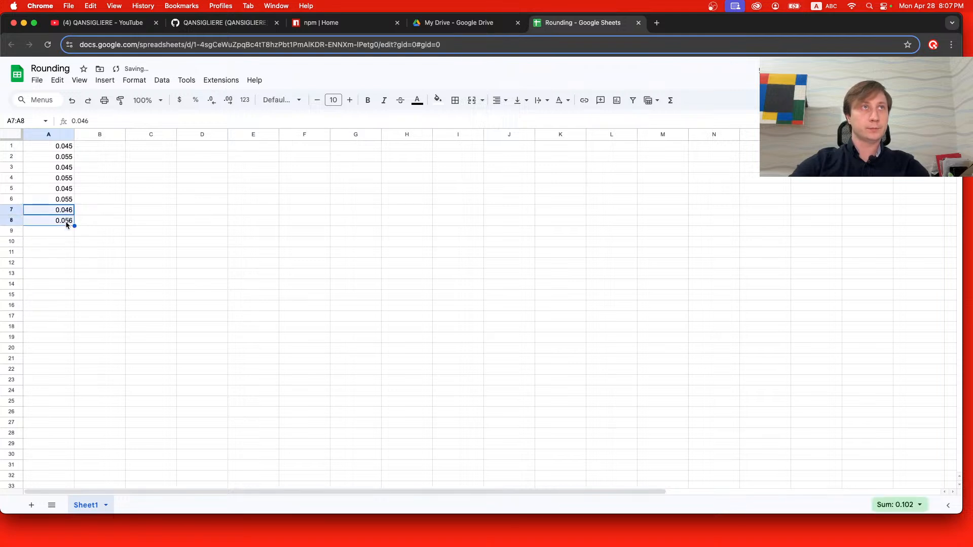
key("cmd+c")
left_click(63, 230)
key("cmd+v")
left_click(60, 255)
key("cmd+v")
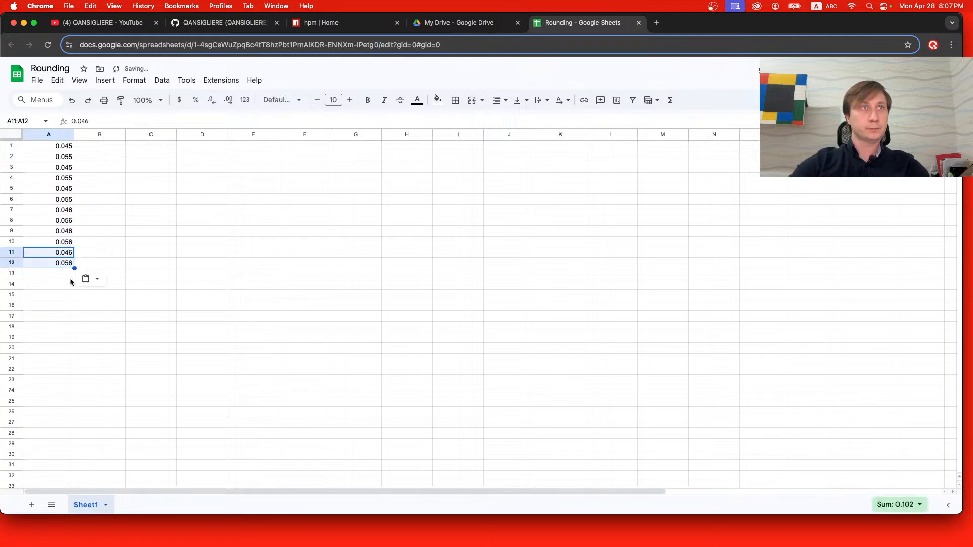
left_click(66, 288)
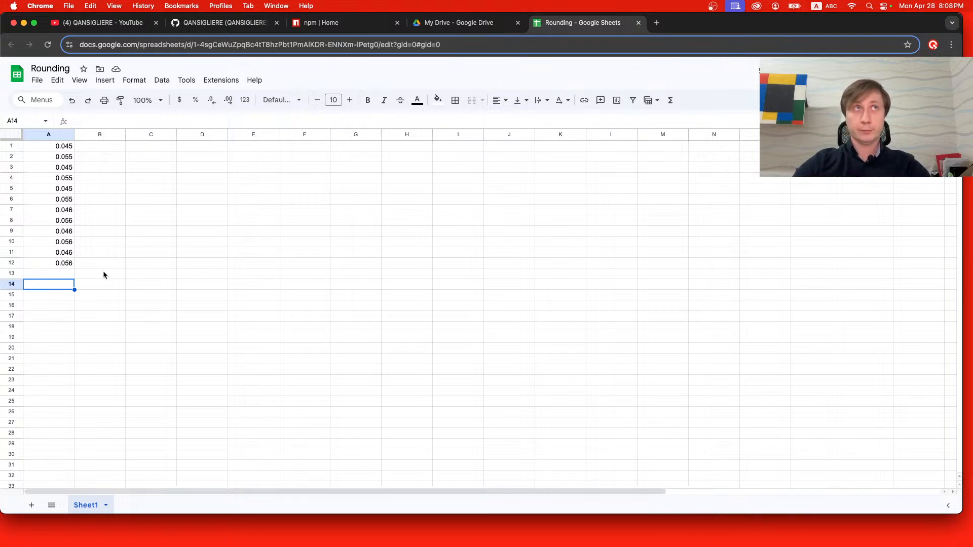
Apply the Accounting number format to cells A1:A2.
left_click(64, 147)
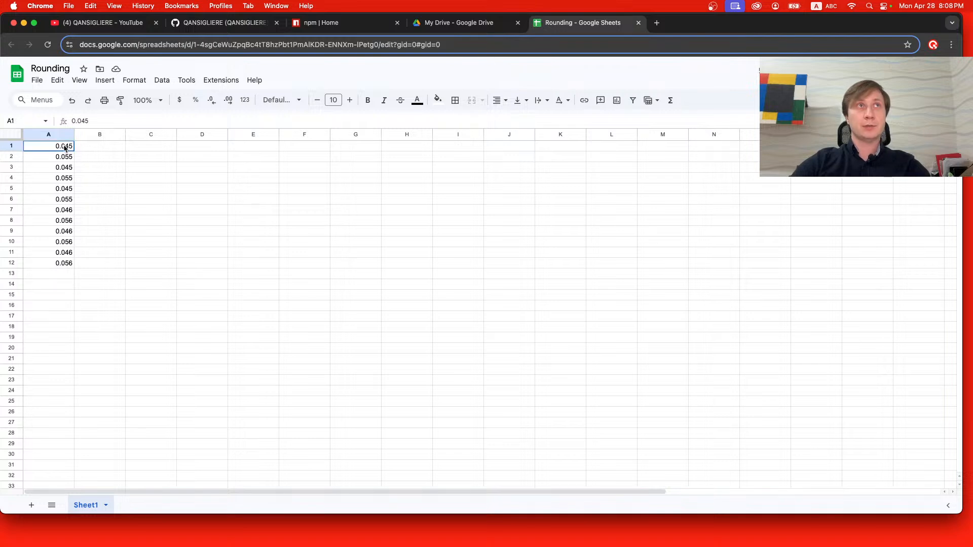
left_click_drag(64, 147, 67, 157)
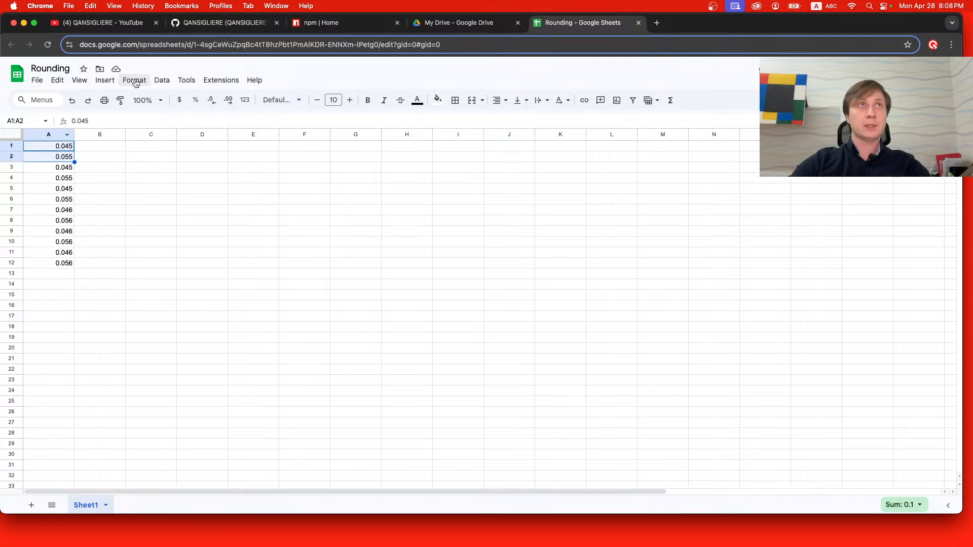
left_click(136, 83)
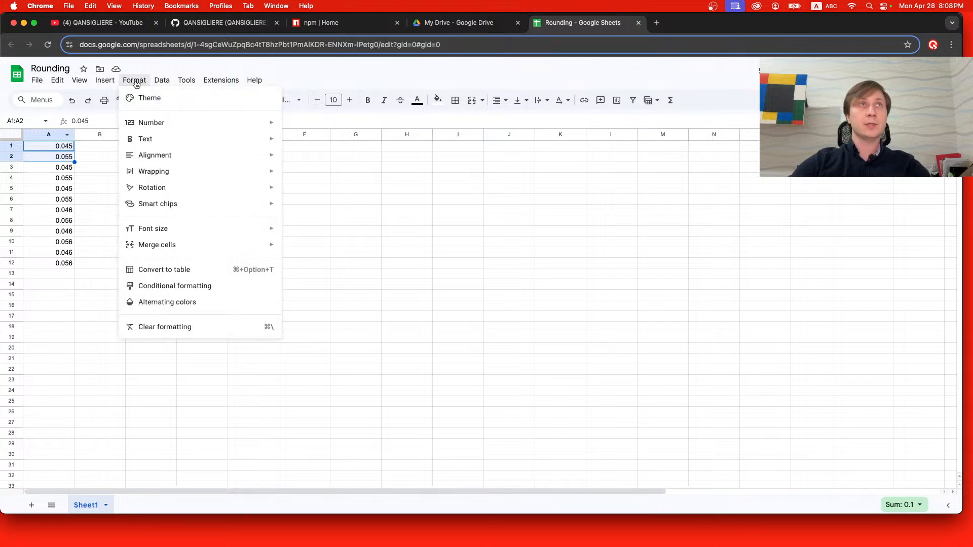
mouse_move(195, 123)
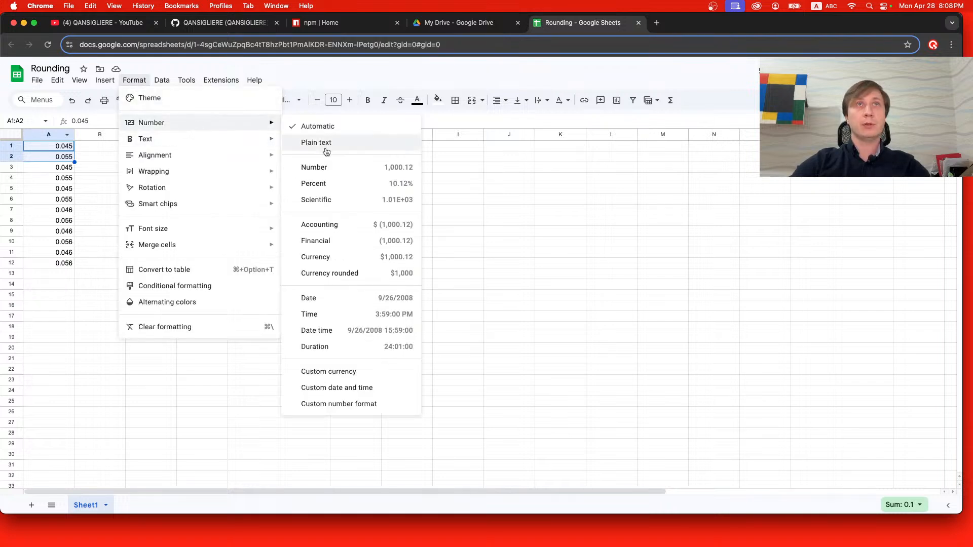
left_click(344, 225)
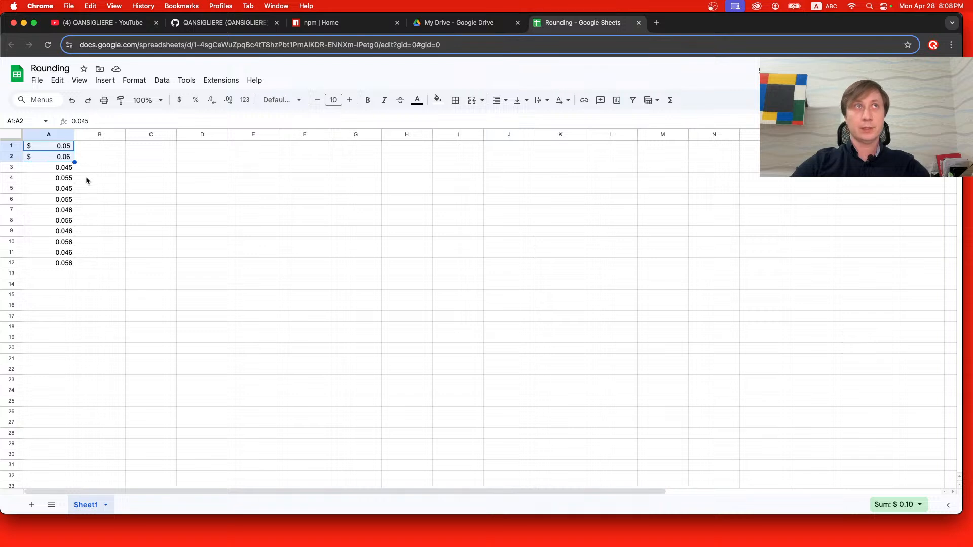
Enter 0.04 in cell B5 and 0.05 in cell B6, beside the third pair of values.
left_click(98, 188)
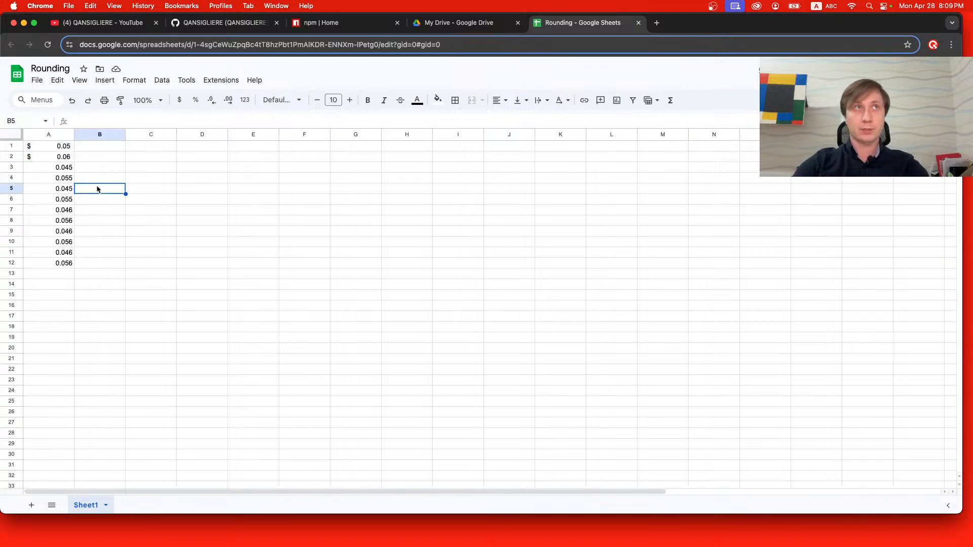
type("0/")
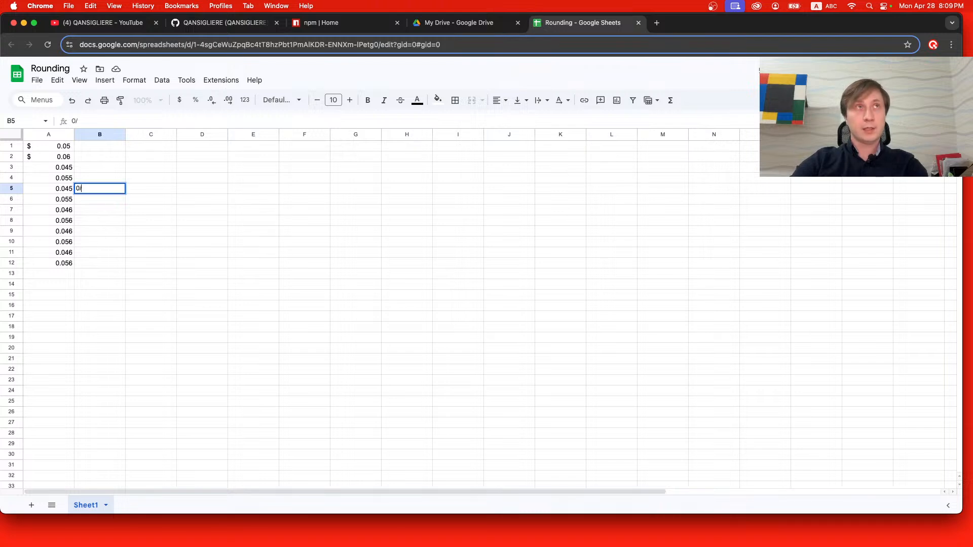
type("04")
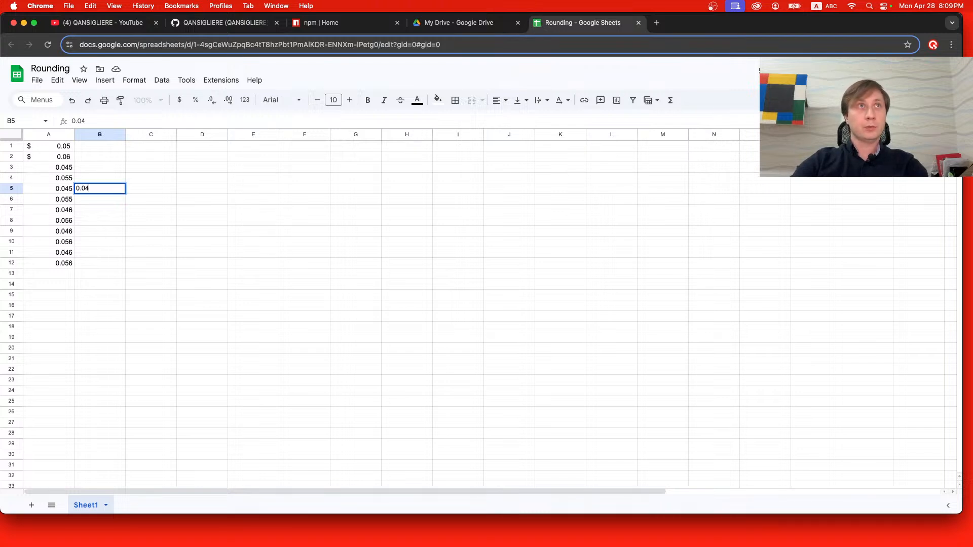
key("Return")
type("0")
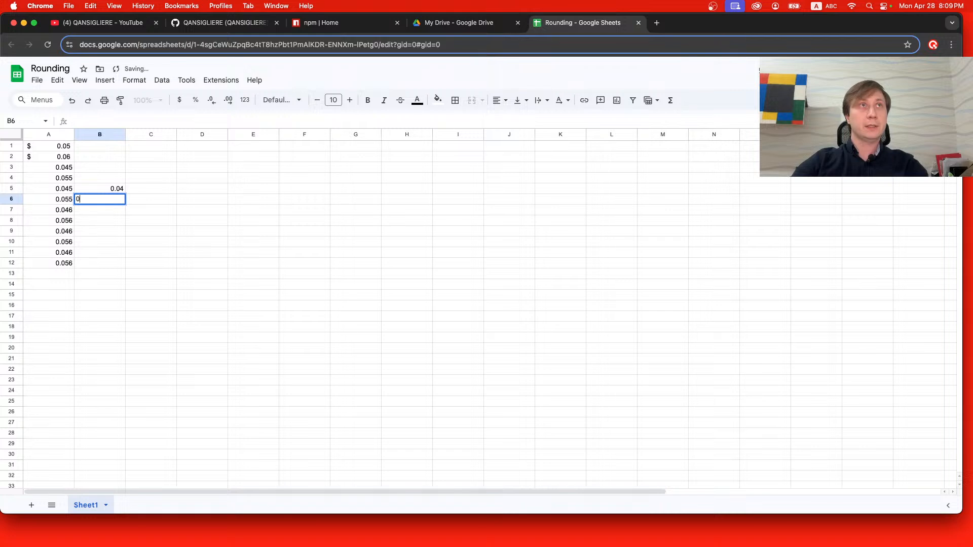
type(".055")
key("Return")
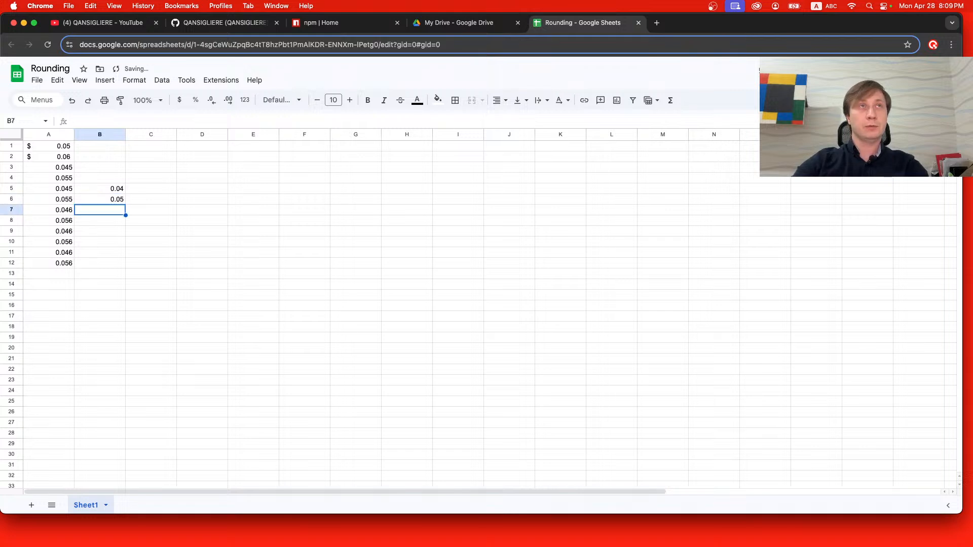
Enter 0.05 in cell B11 and 0.06 in cell B12, beside the last pair of values.
left_click(98, 246)
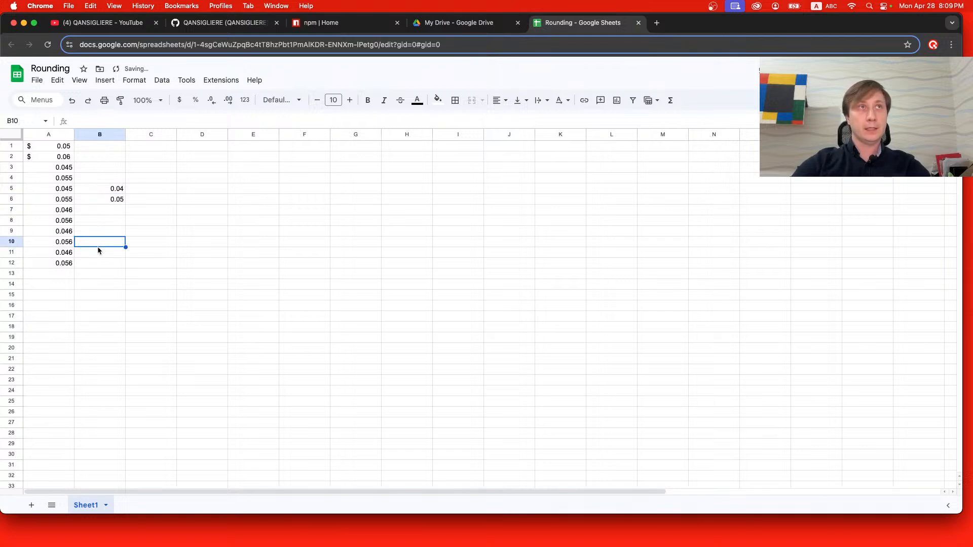
left_click(98, 250)
type("0")
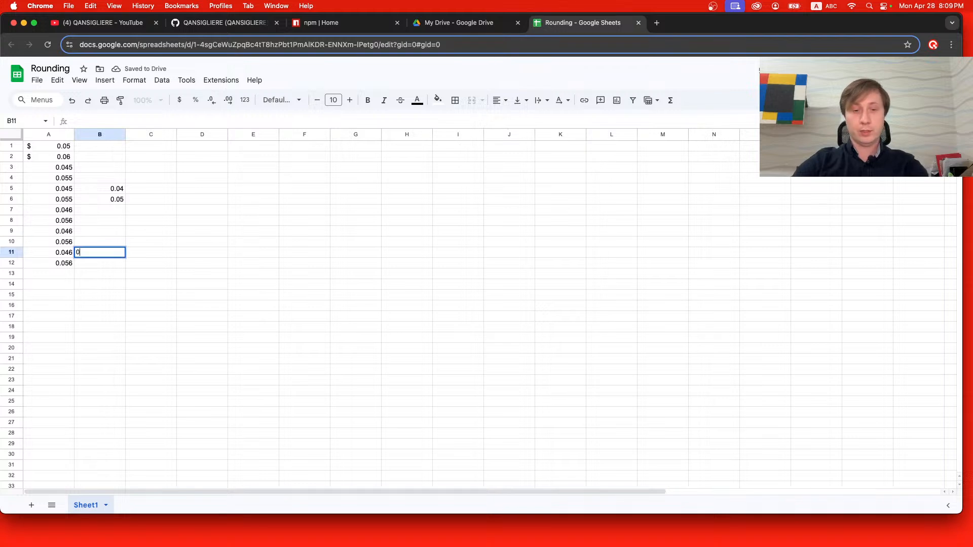
type(".05")
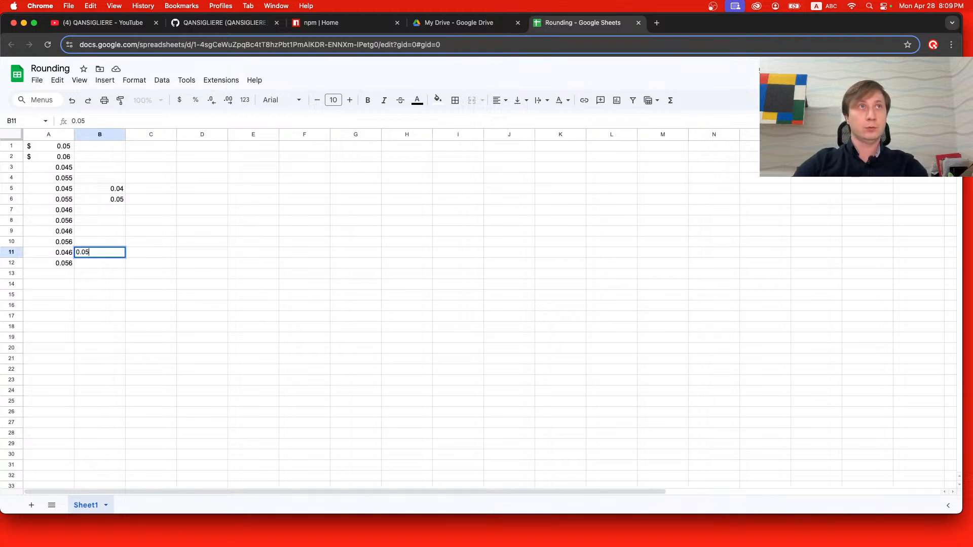
key("Return")
type("0.06")
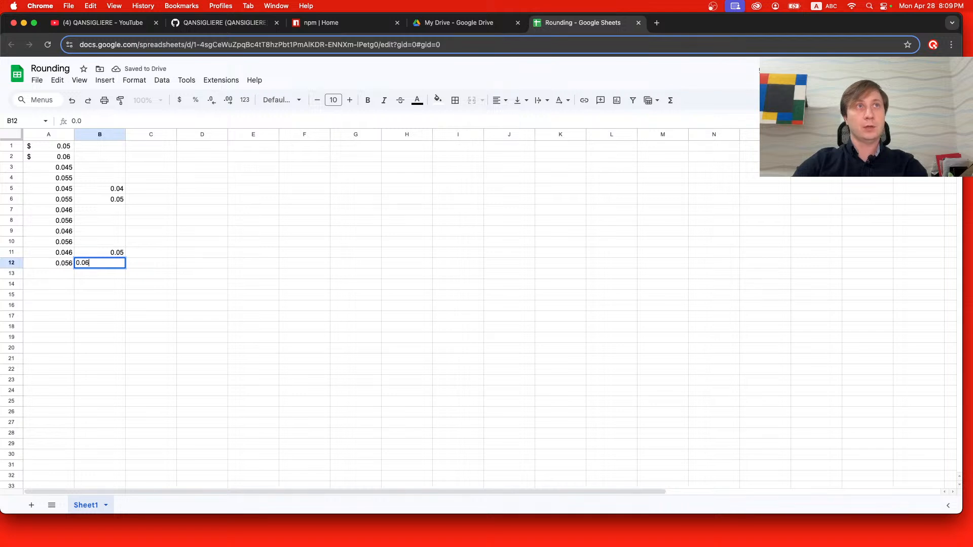
key("Return")
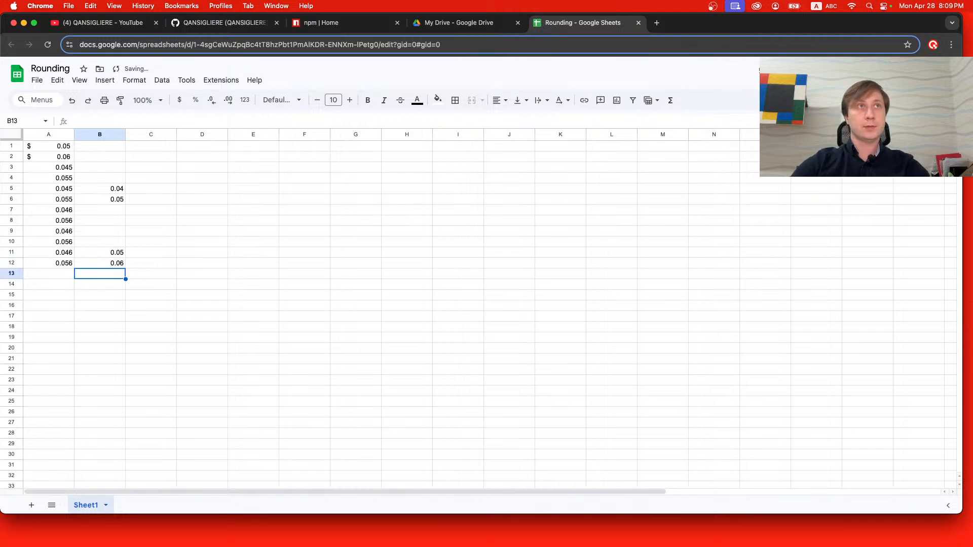
Apply the Accounting number format to cells A7:A8.
left_click(64, 210)
left_click(61, 220, "shift")
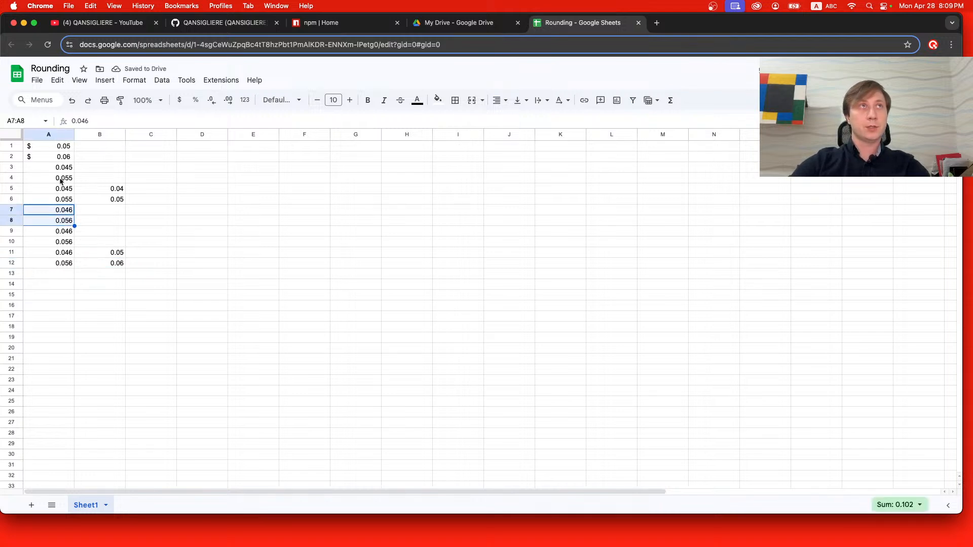
left_click(134, 80)
mouse_move(213, 122)
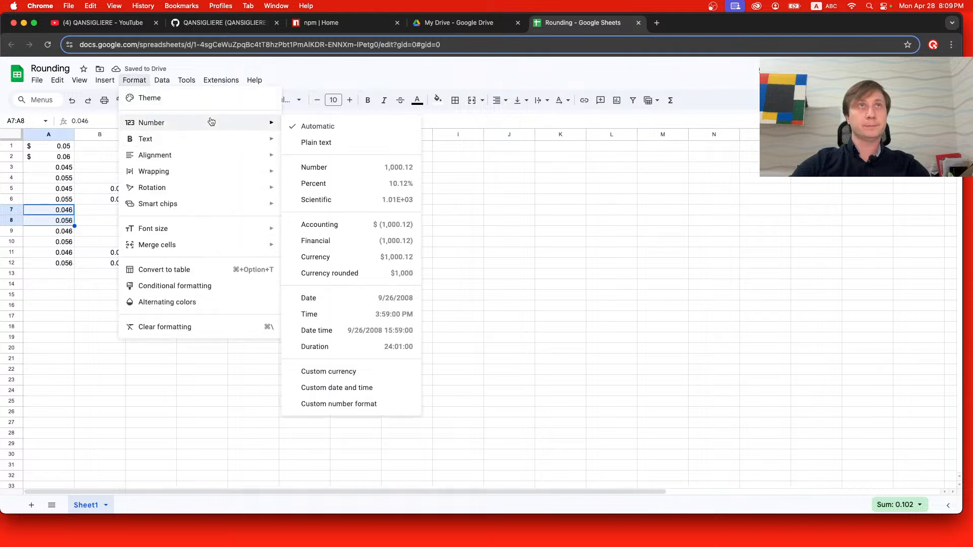
left_click(335, 221)
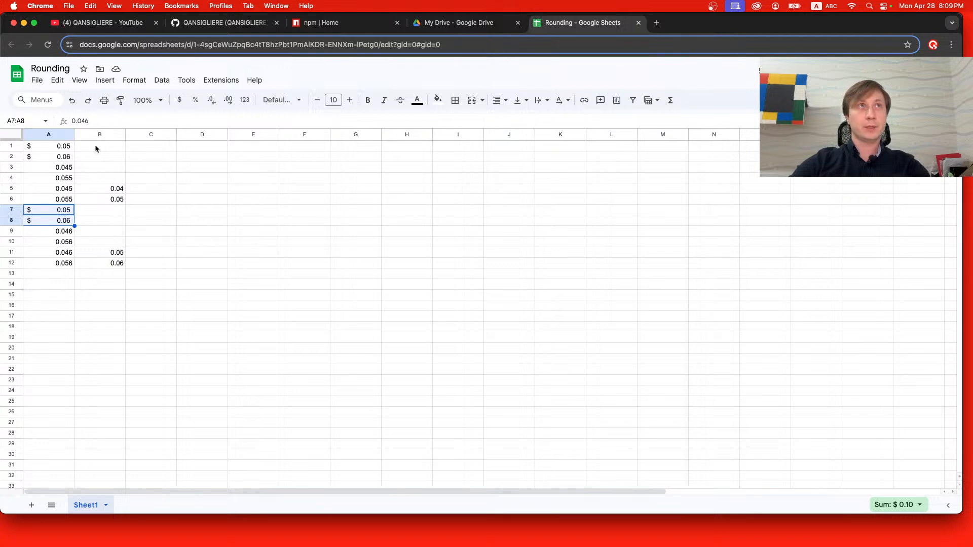
Enter the label "Accounting" in cell C1 and copy it into C2, C7 and C8.
left_click(144, 147)
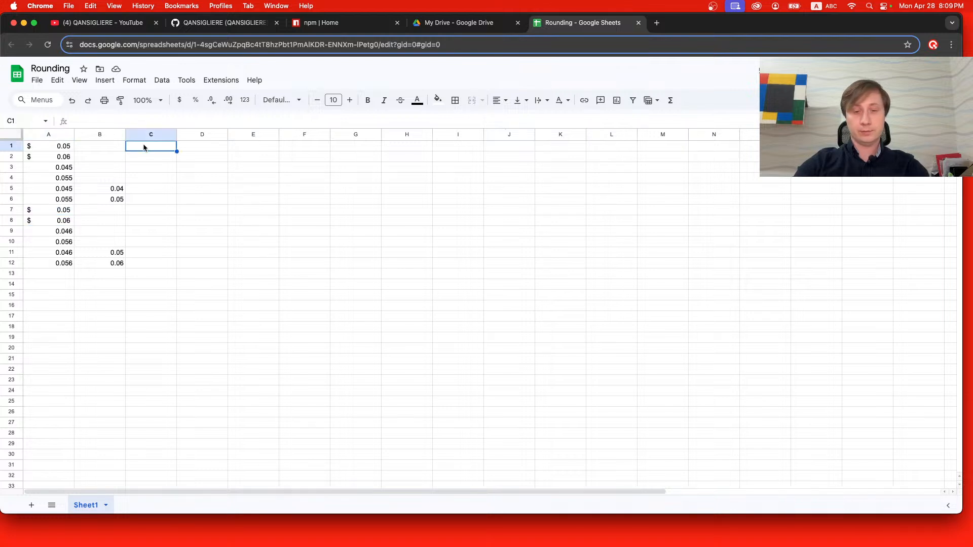
type("Accounting")
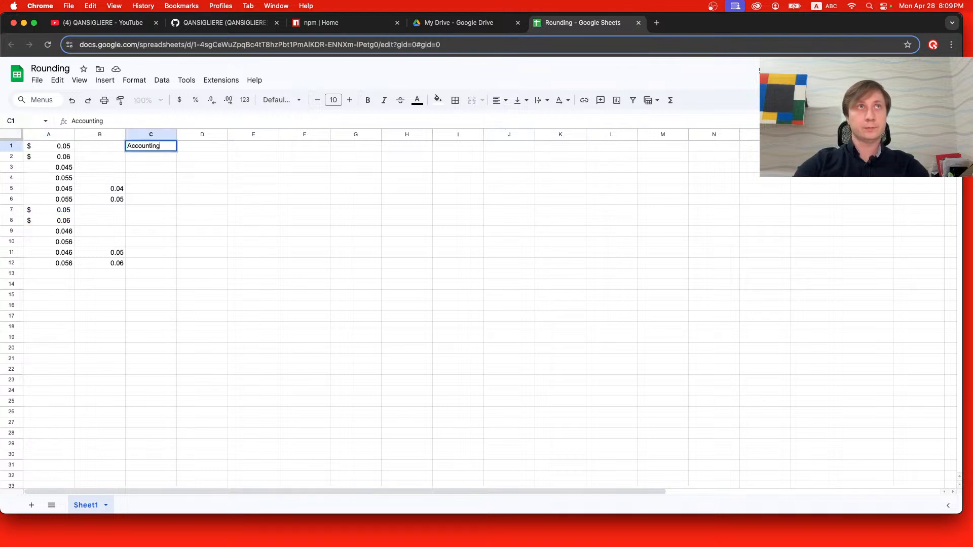
key("Return")
left_click(145, 148)
type("Accounting")
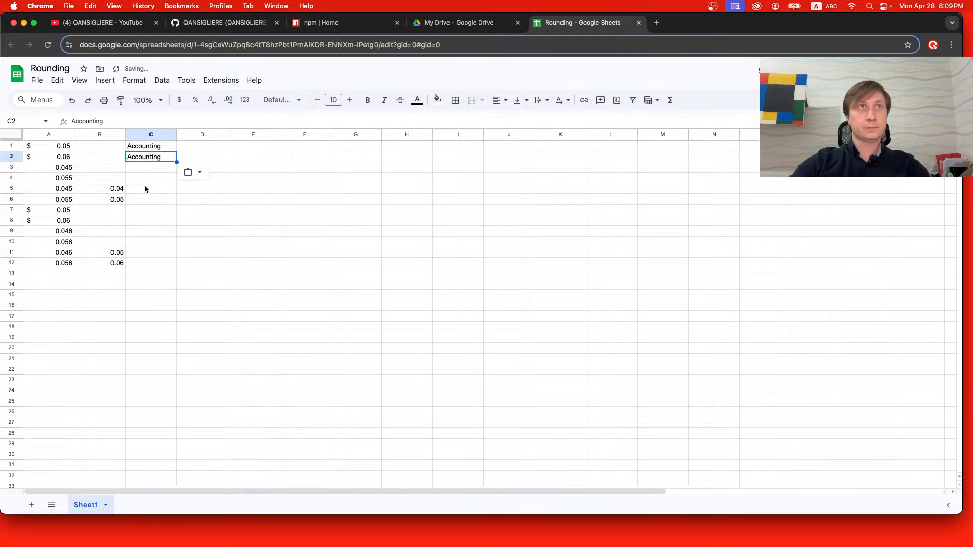
left_click(143, 213)
type("Accounting")
left_click(143, 219)
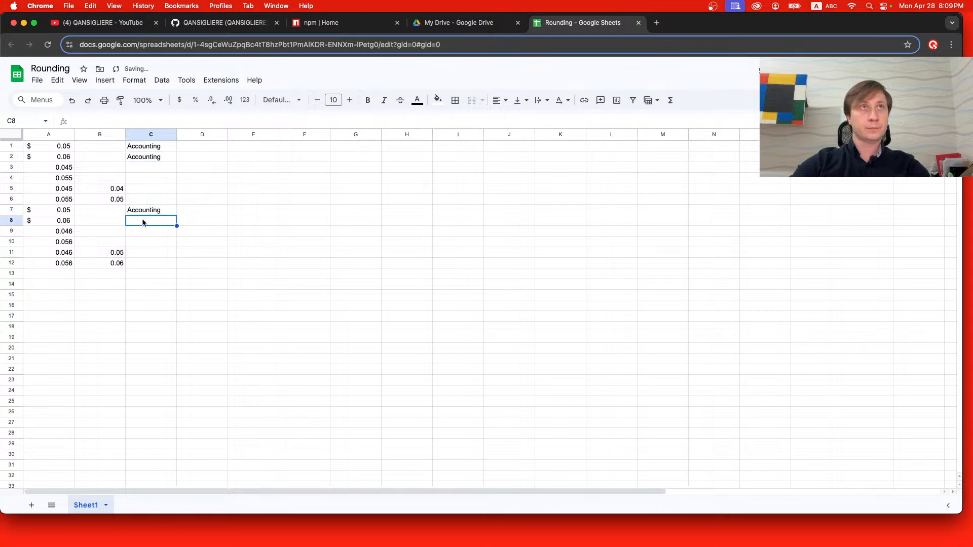
type("Accounting")
Enter the label "Expected Banker's Rounding" in cell C5 and copy it into C6.
left_click(152, 190)
type("Expecte")
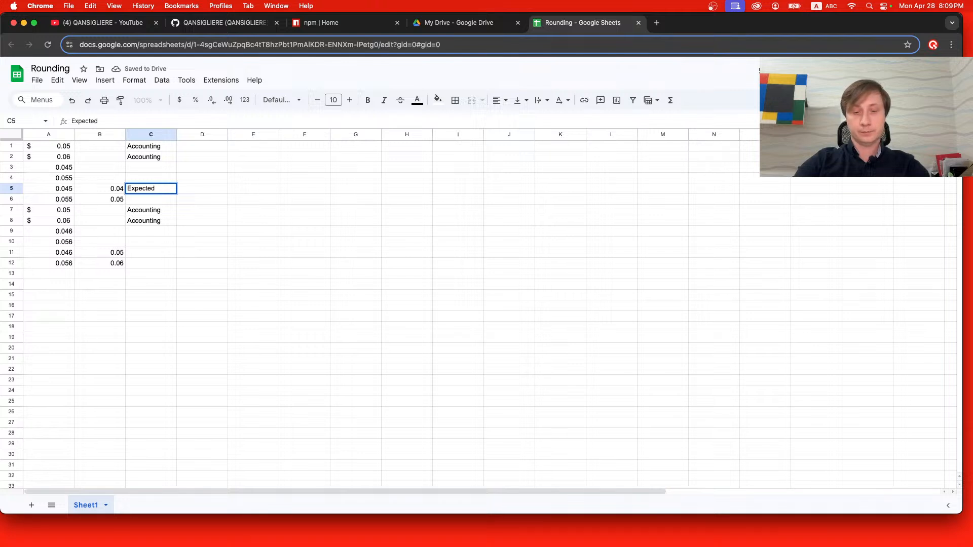
type("d Banker")
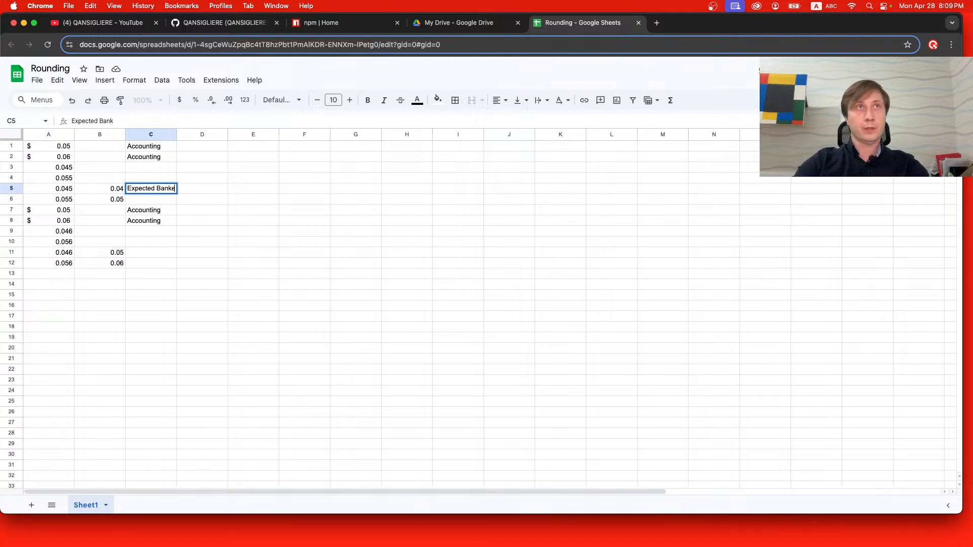
type("'s Rounding")
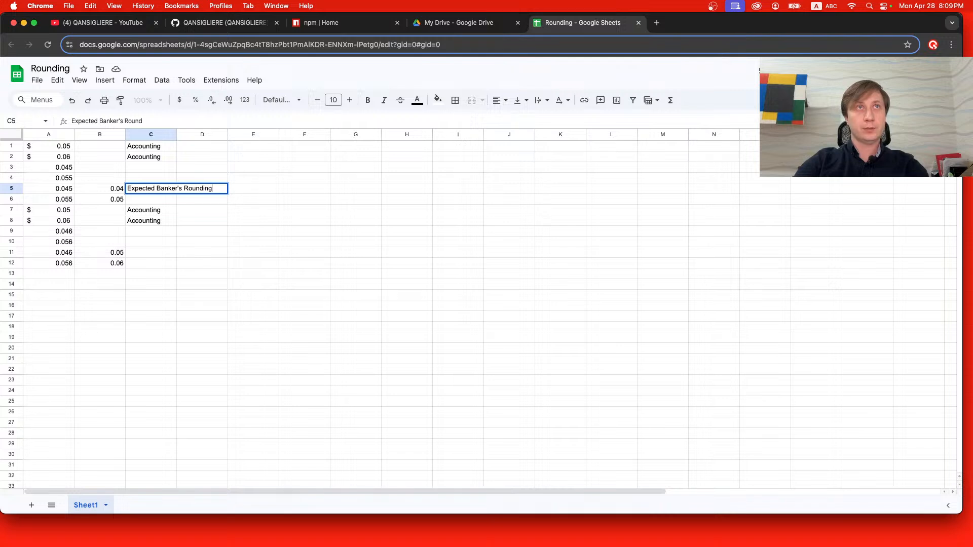
key("super+a")
key("super+c")
key("Return")
key("super+v")
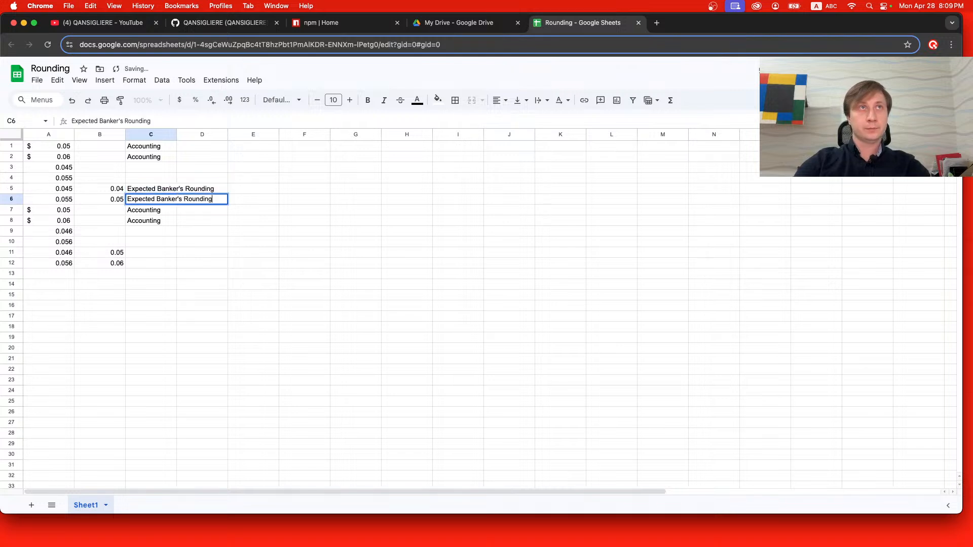
Paste the copied "Expected Banker's Rounding" label into cells C11 and C12.
left_click(141, 248)
key("super+v")
left_click(144, 263)
key("super+v")
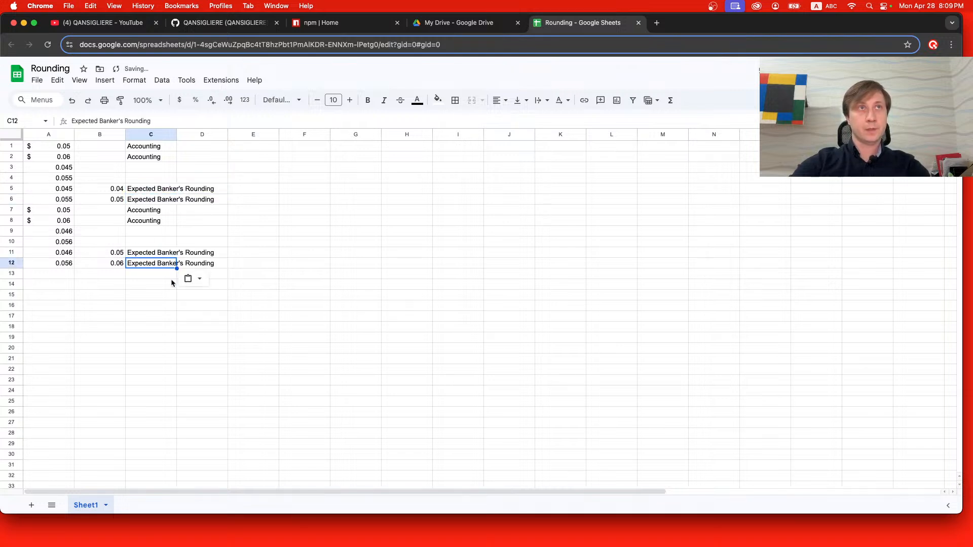
left_click(167, 283)
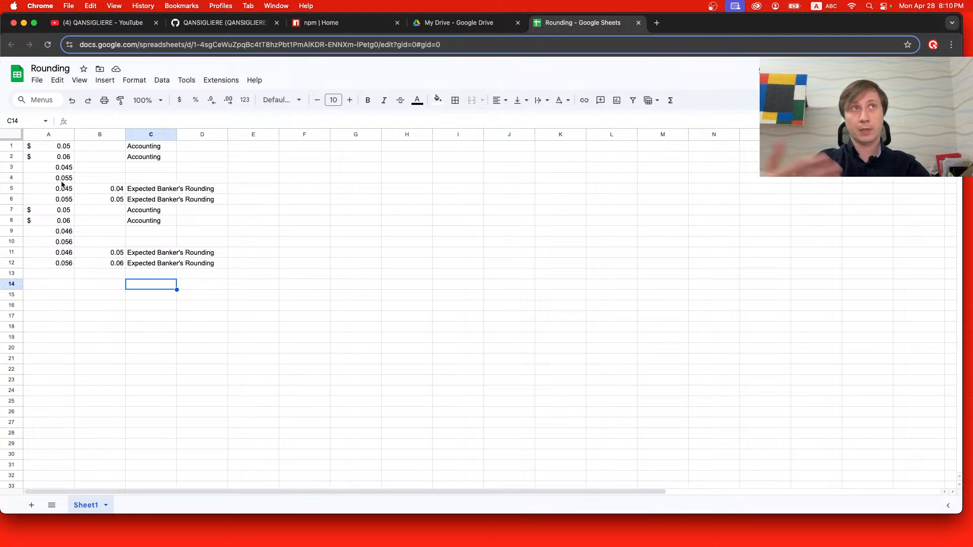
Enter the formula =A3*100 in cell B3.
left_click(159, 168)
double_click(103, 167)
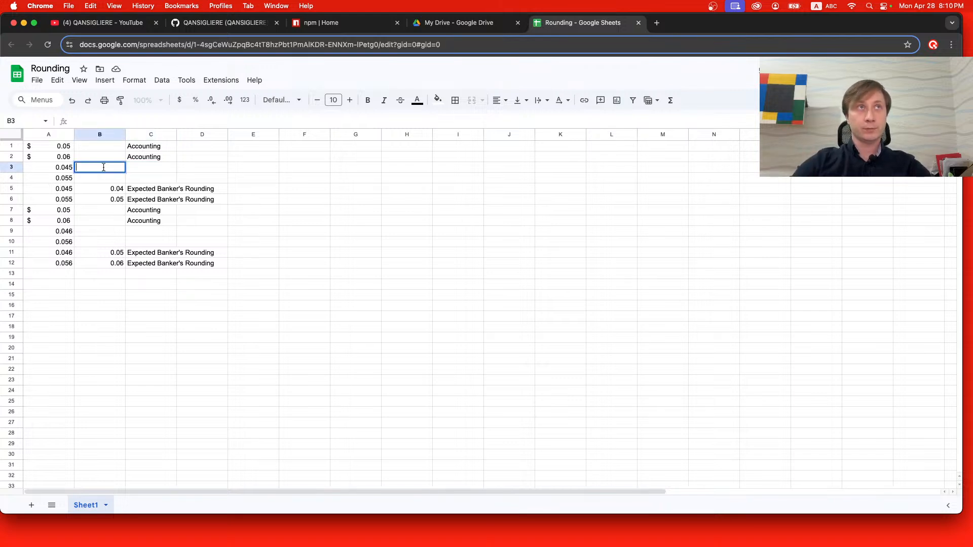
type("=")
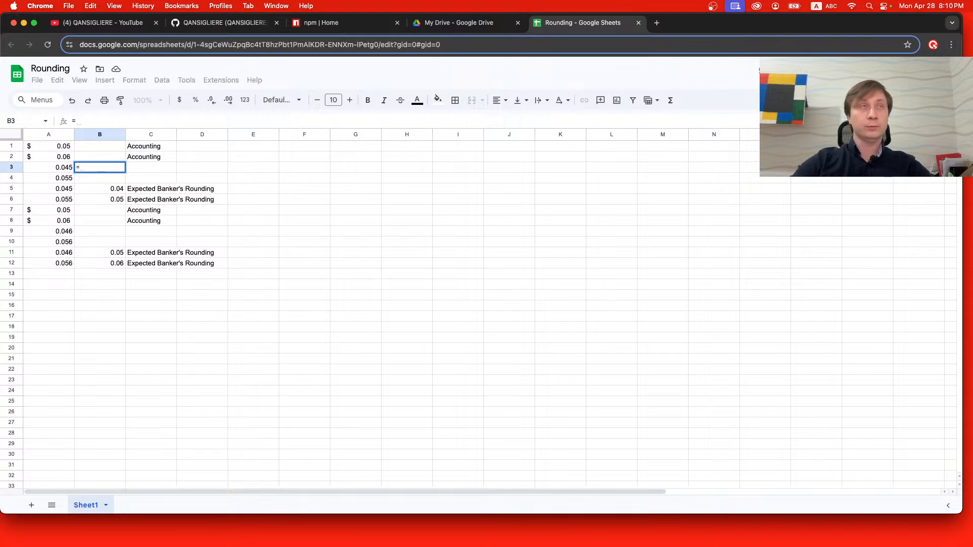
left_click(69, 170)
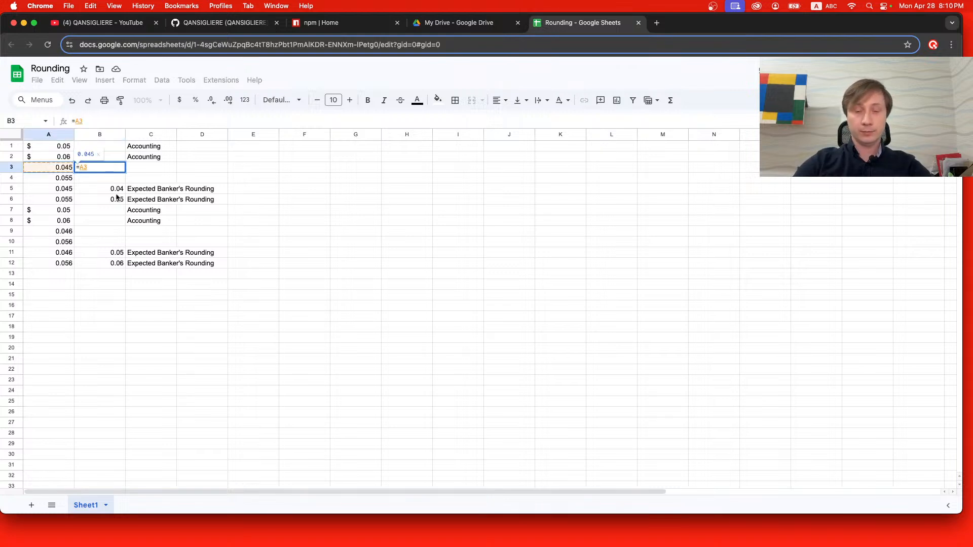
type("*100")
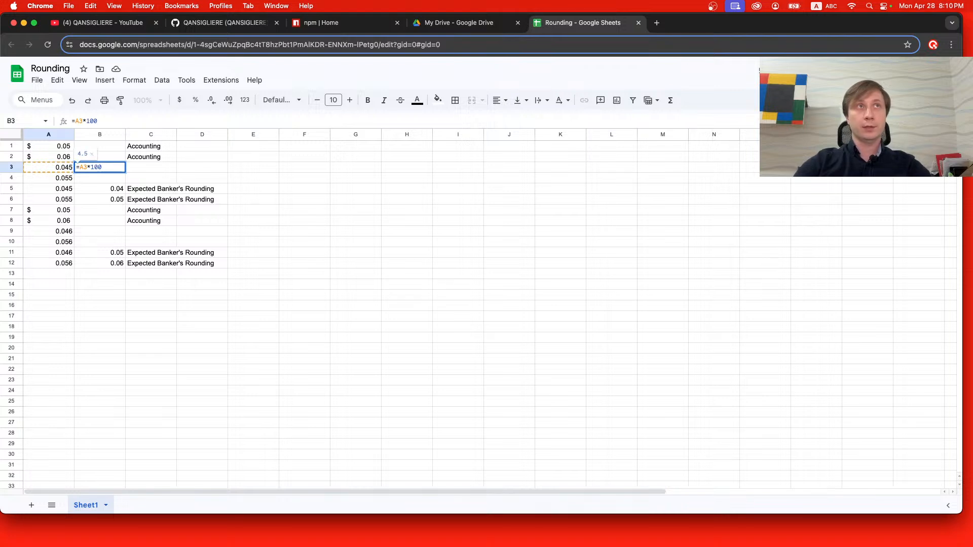
key("Return")
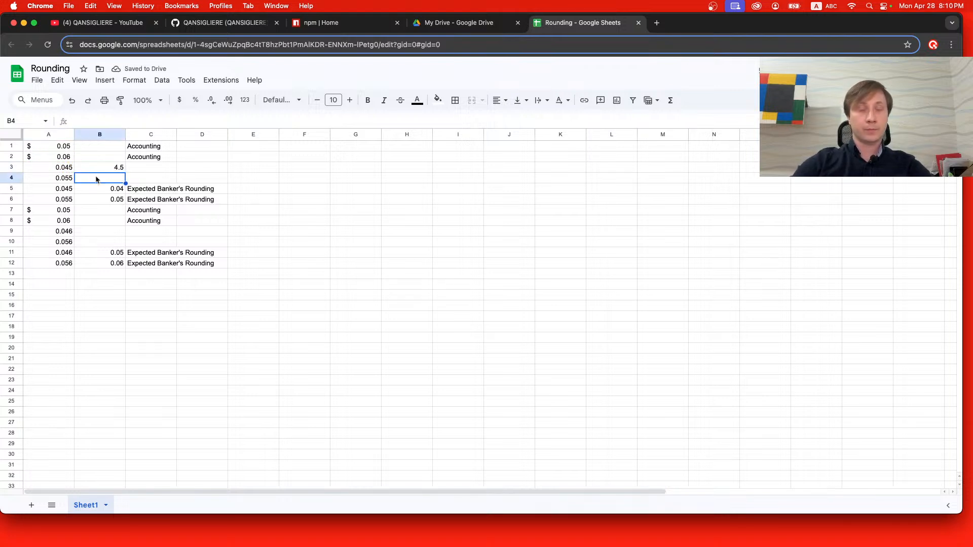
Enter the formula =A4*100 in cell B4.
type("=")
left_click(55, 182)
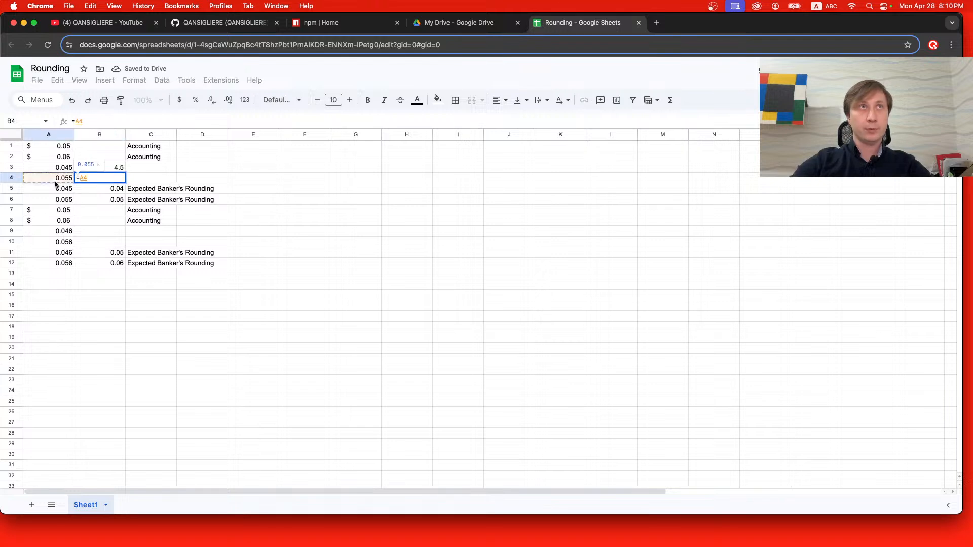
type("&1")
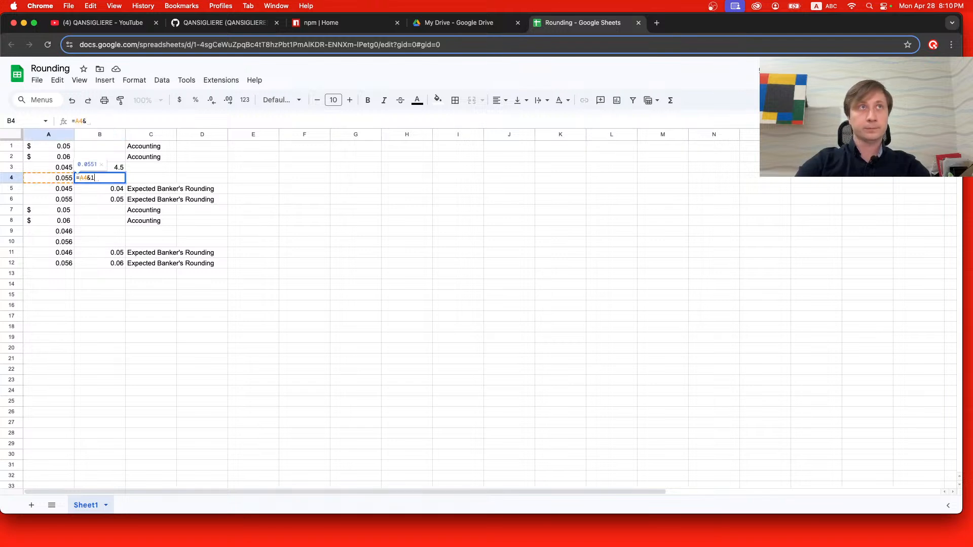
key("BackSpace")
type("*")
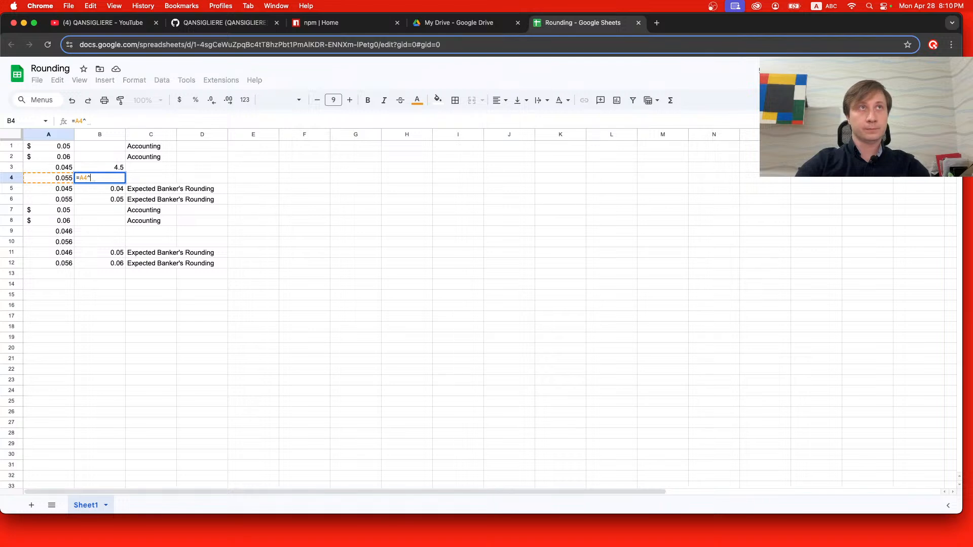
type("100")
key("Return")
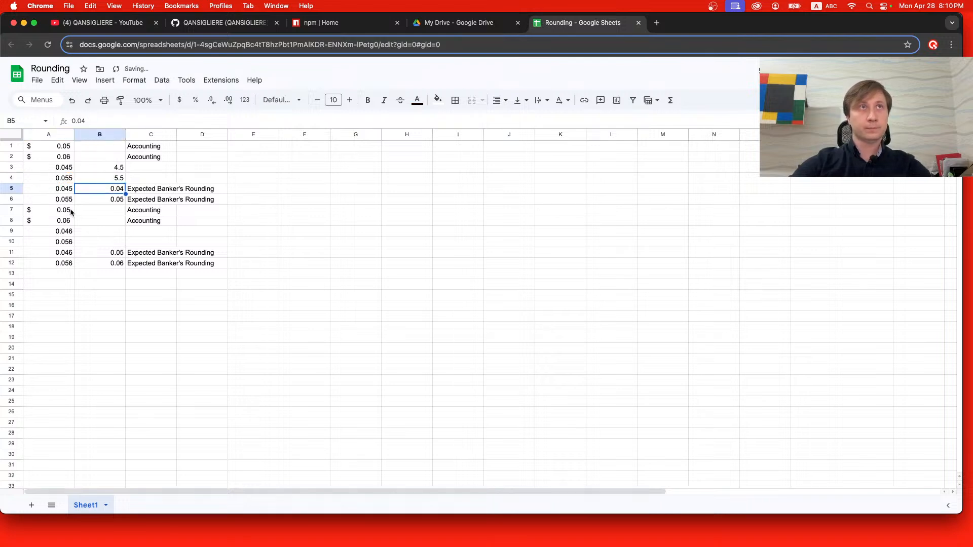
Enter the formula =A9*100 in cell B9.
left_click(86, 232)
type("=")
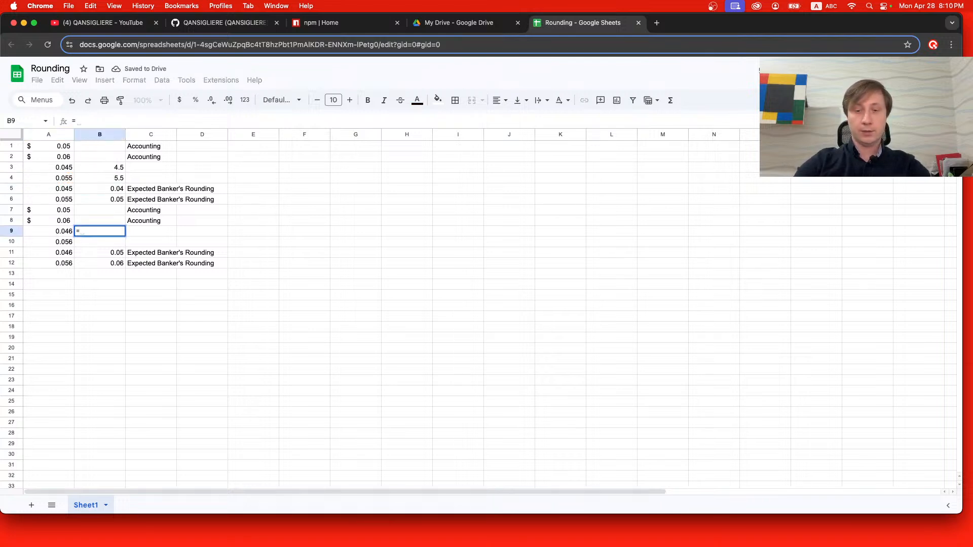
left_click(65, 233)
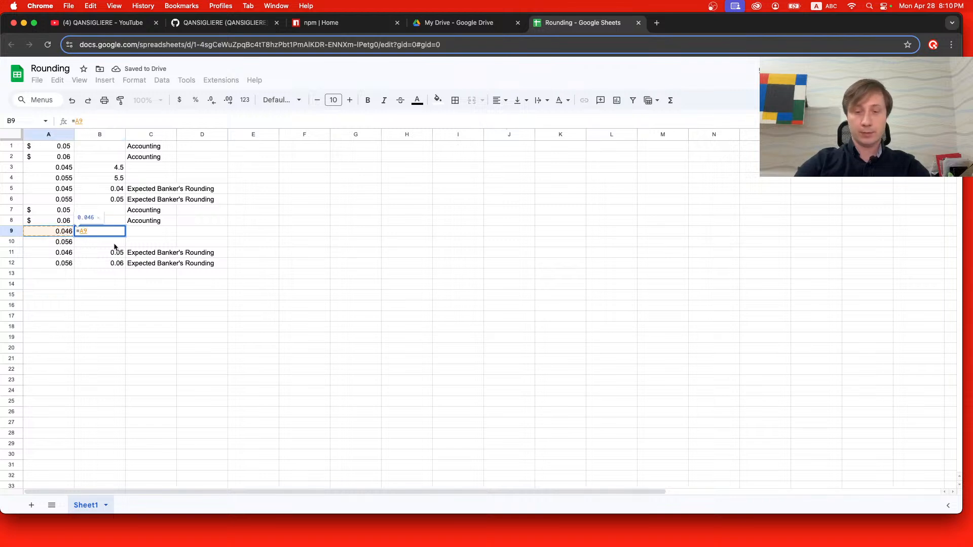
type("*100")
key("Return")
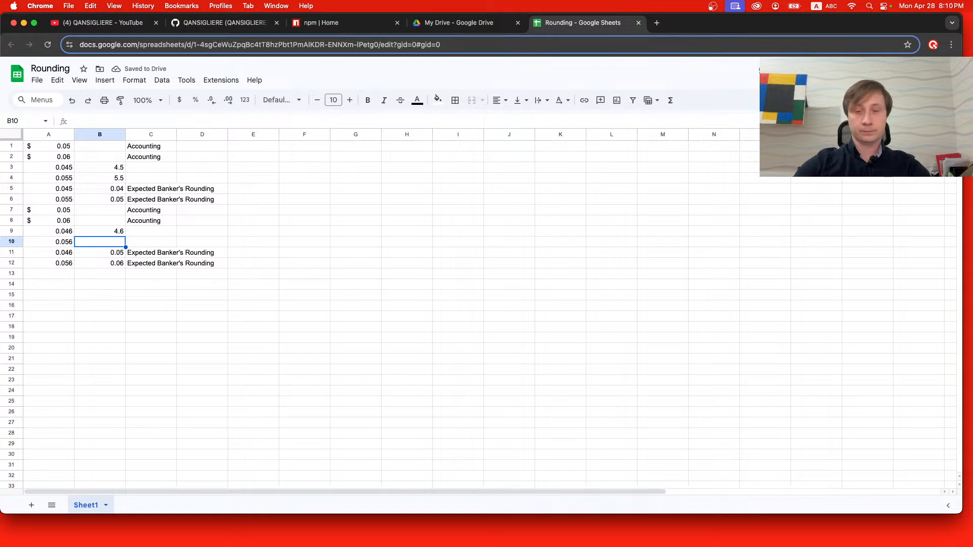
Enter the formula =A10*100 in cell B10.
type("=")
left_click(65, 243)
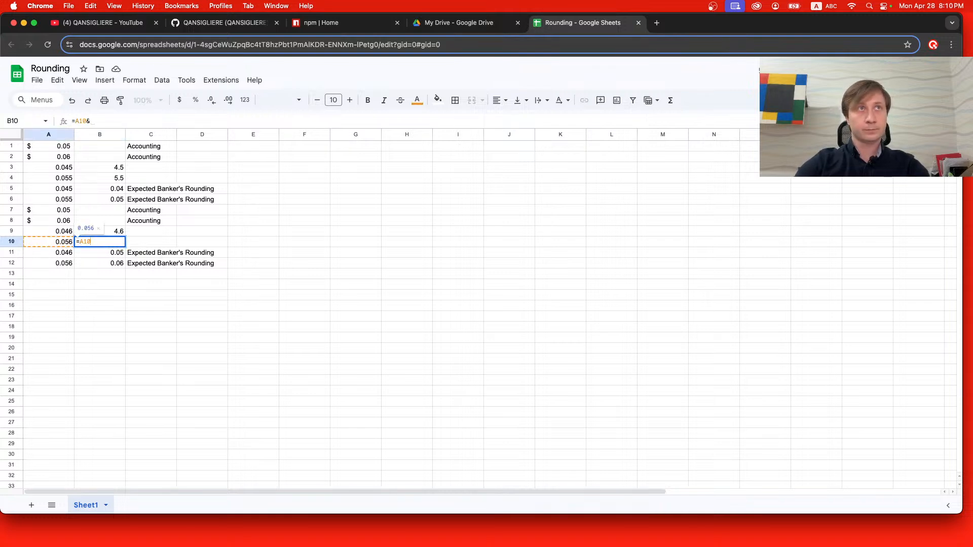
type("*100")
key("Return")
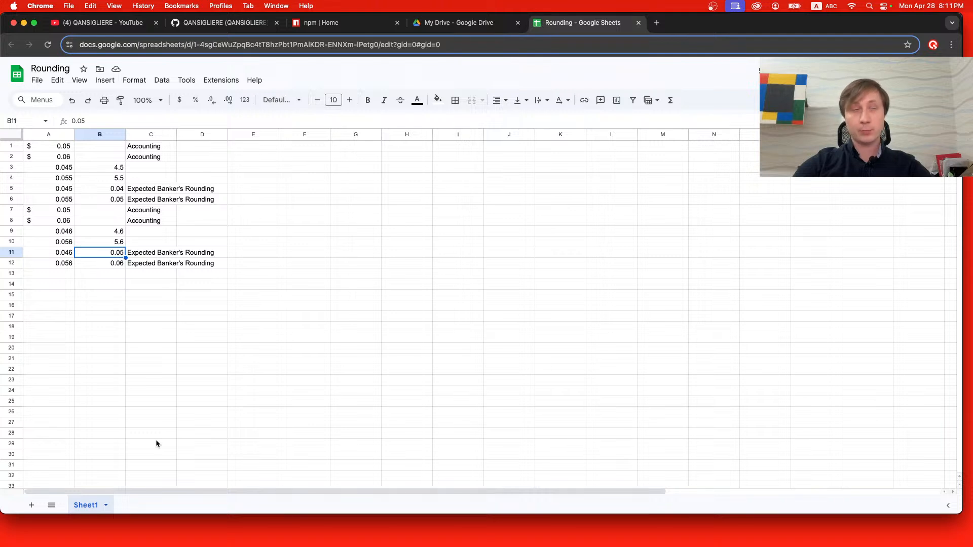
Convert the result in cell B3 to text by changing its formula to =TO_TEXT(A3*100).
left_click(117, 169)
double_click(108, 168)
left_click_drag(108, 167, 80, 167)
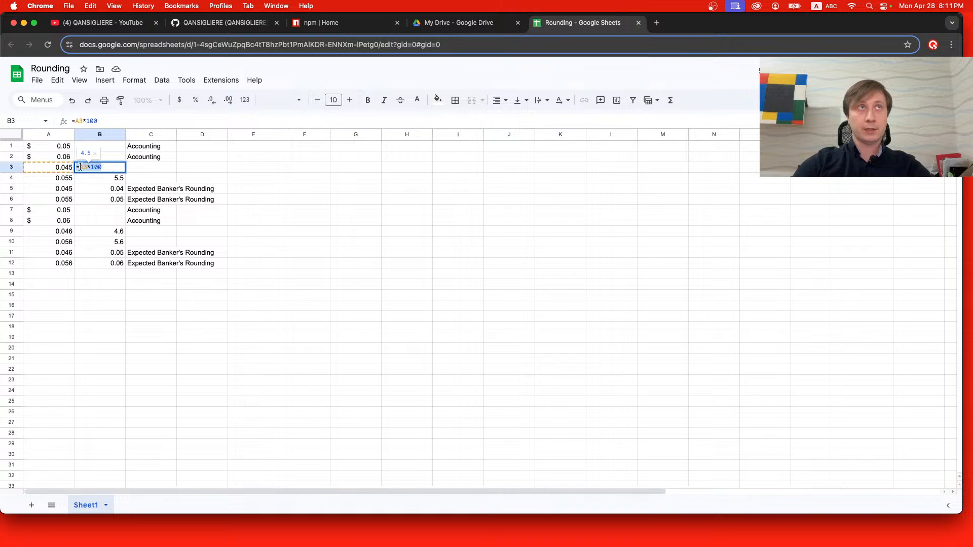
left_click(80, 166)
type("TO+TEX")
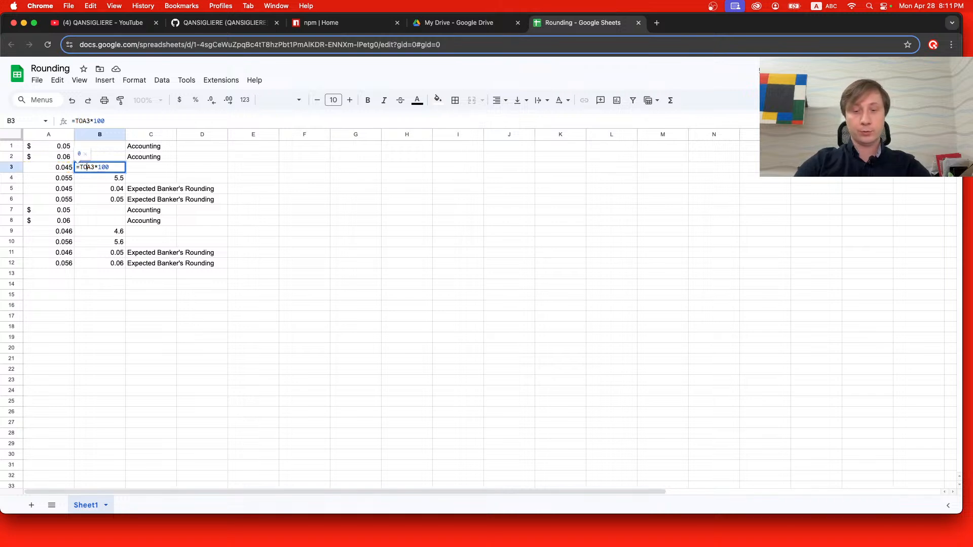
type("T(")
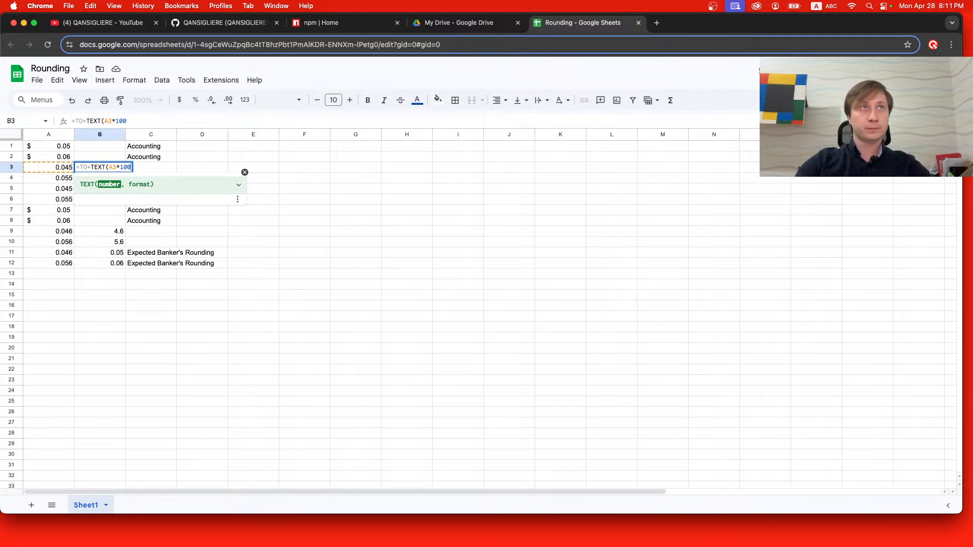
type(")")
key("Return")
left_click(87, 170)
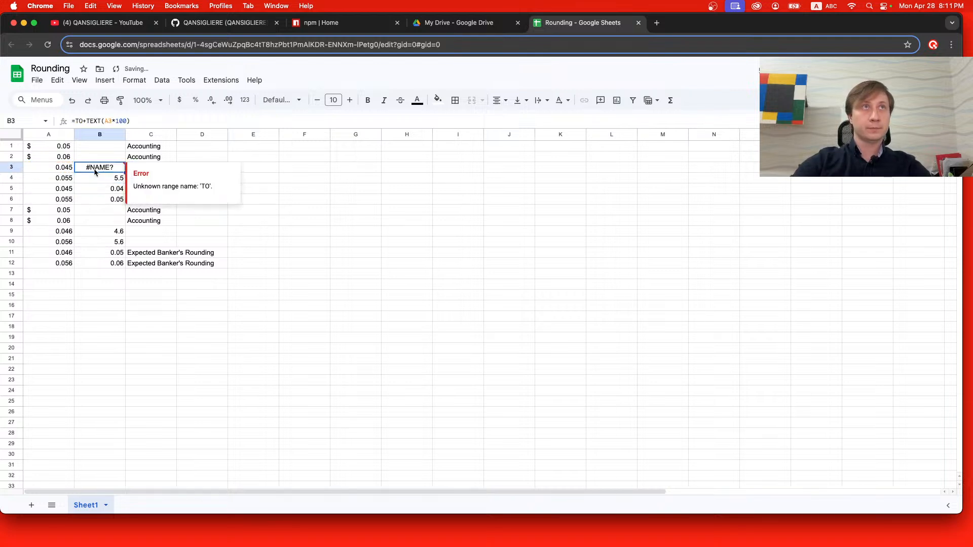
double_click(91, 165)
key("BackSpace")
type("_")
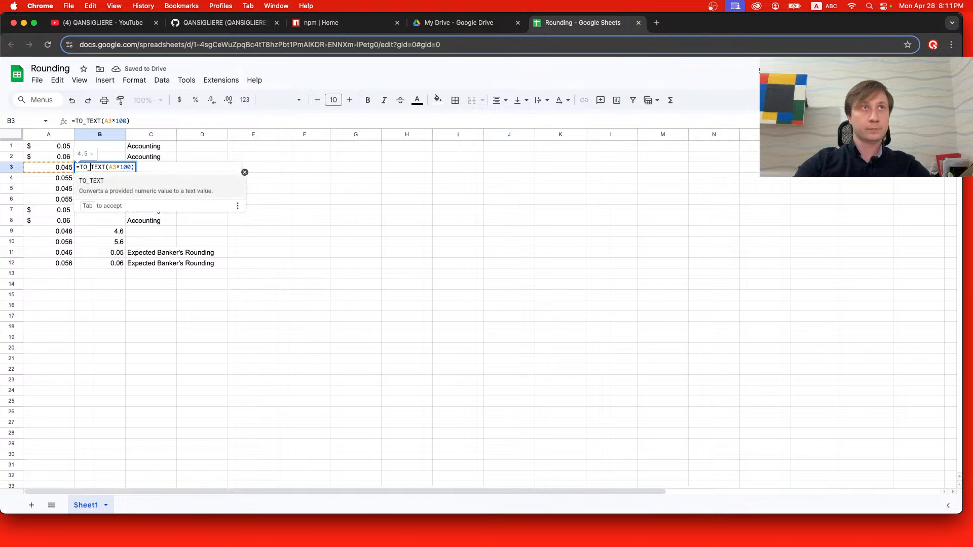
key("Return")
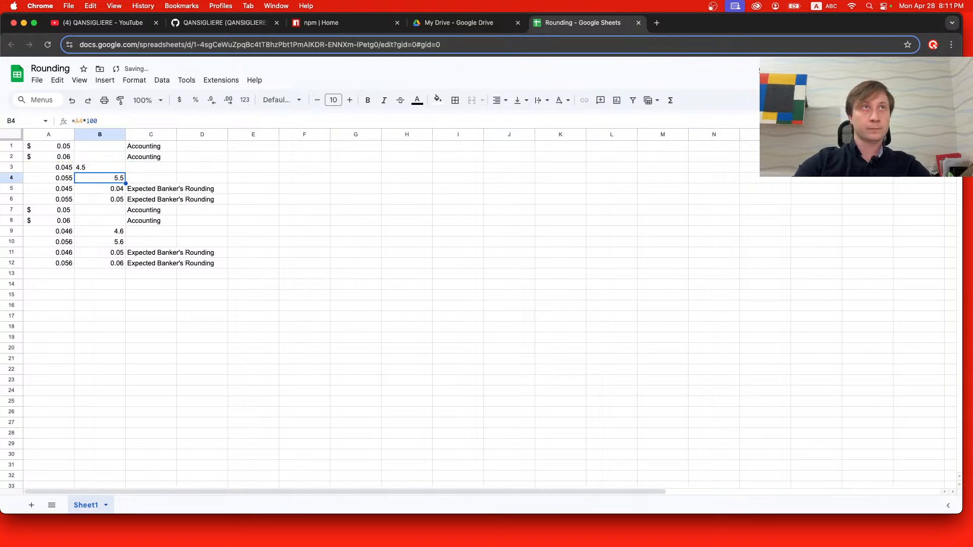
Change the formula in cell B4 to =TO_TEXT(A4*100).
double_click(104, 177)
left_click(87, 178)
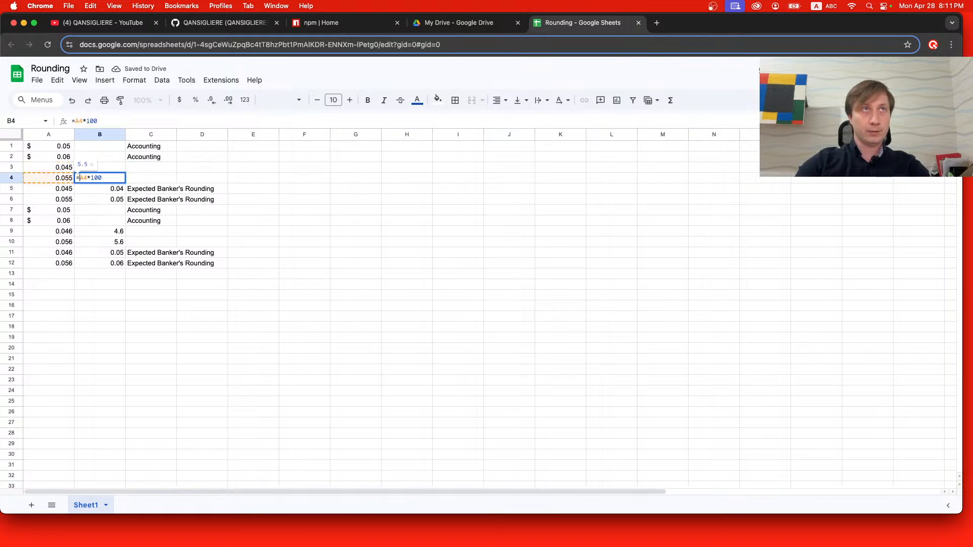
type("TO")
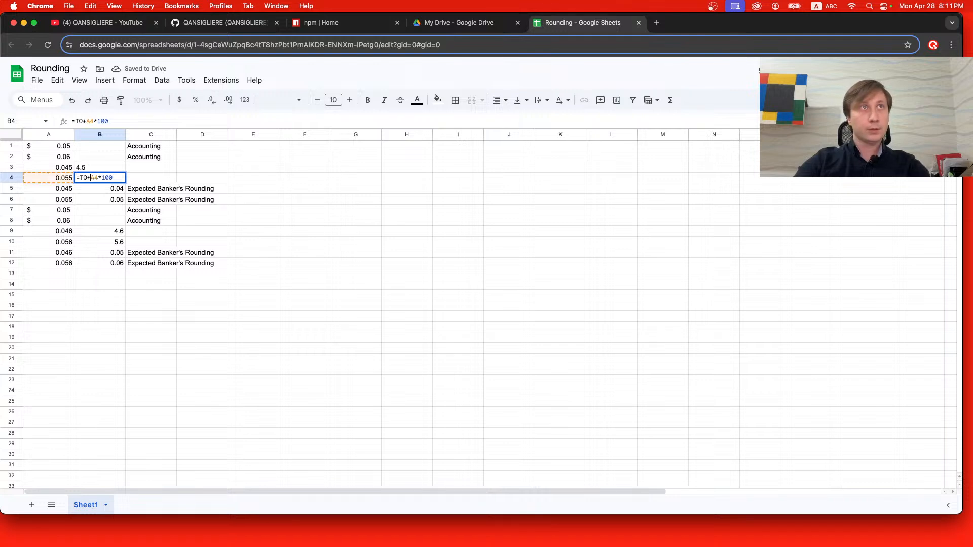
type("_TEXT(")
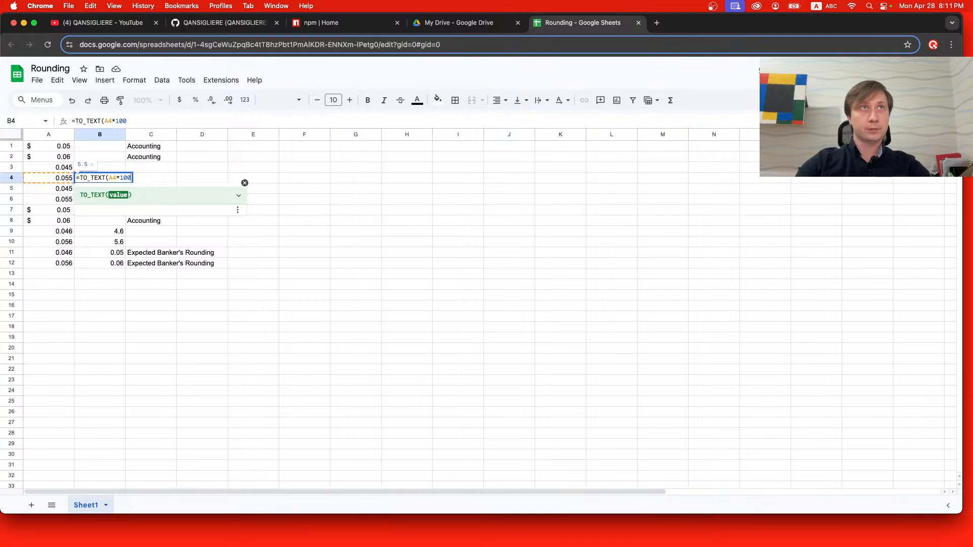
key("Return")
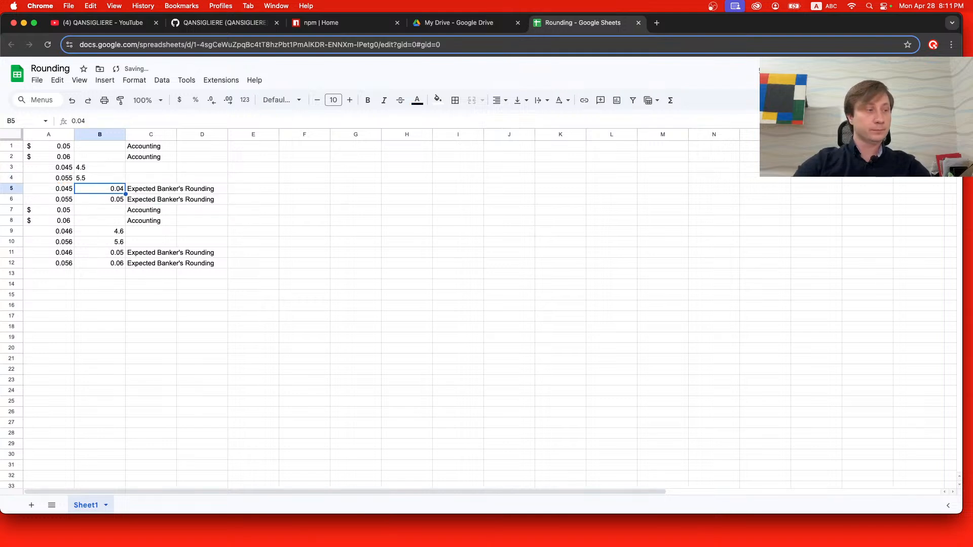
Change the formula in cell B9 to =TO_TEXT(A9*100).
double_click(109, 232)
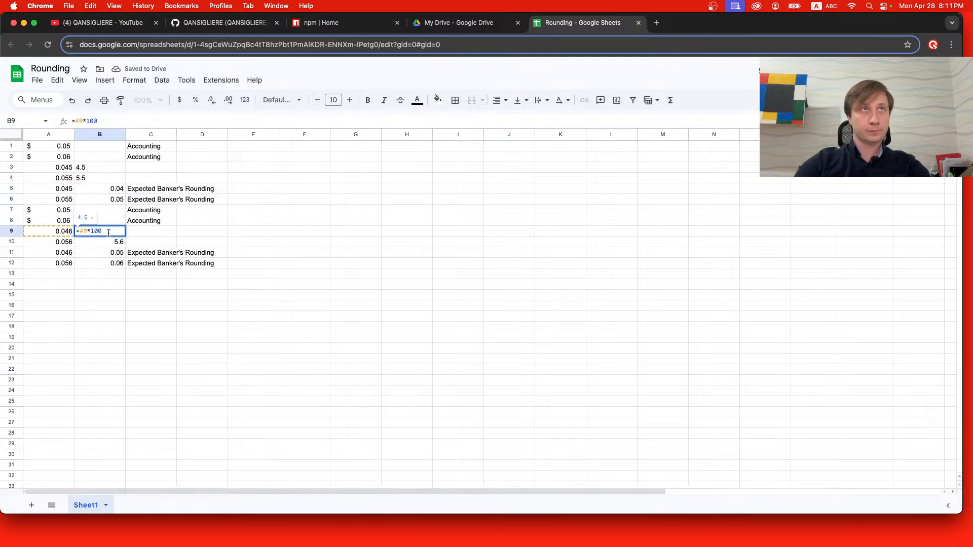
left_click(80, 231)
type("TO")
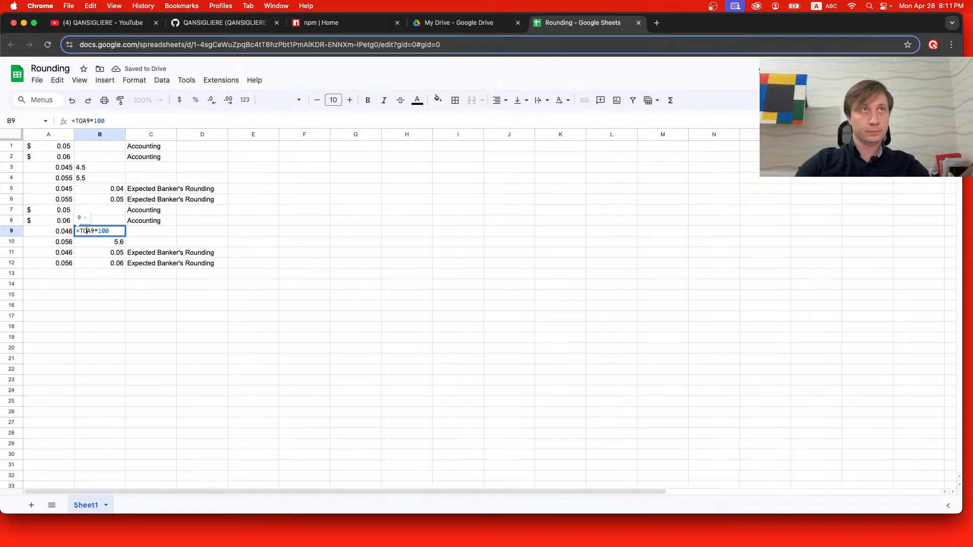
type("_T")
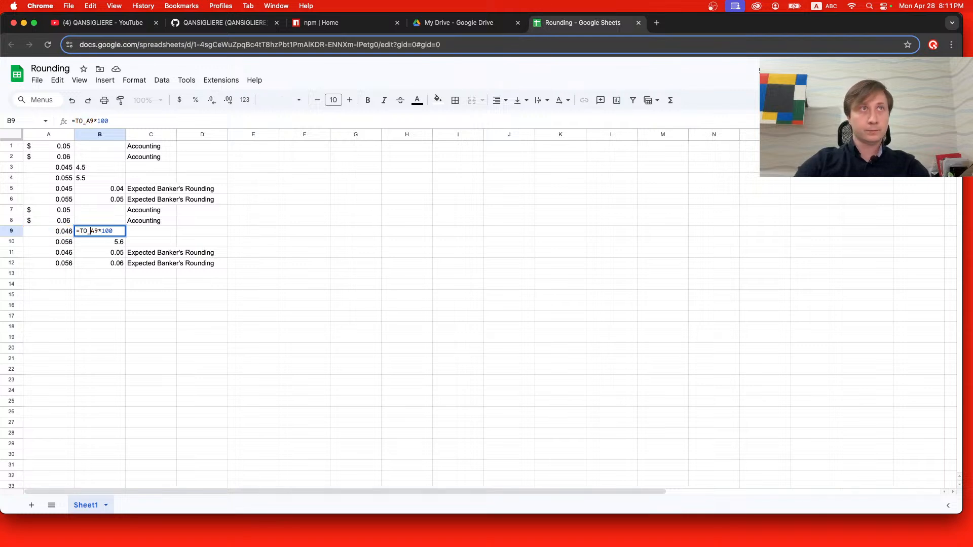
type("EXT(")
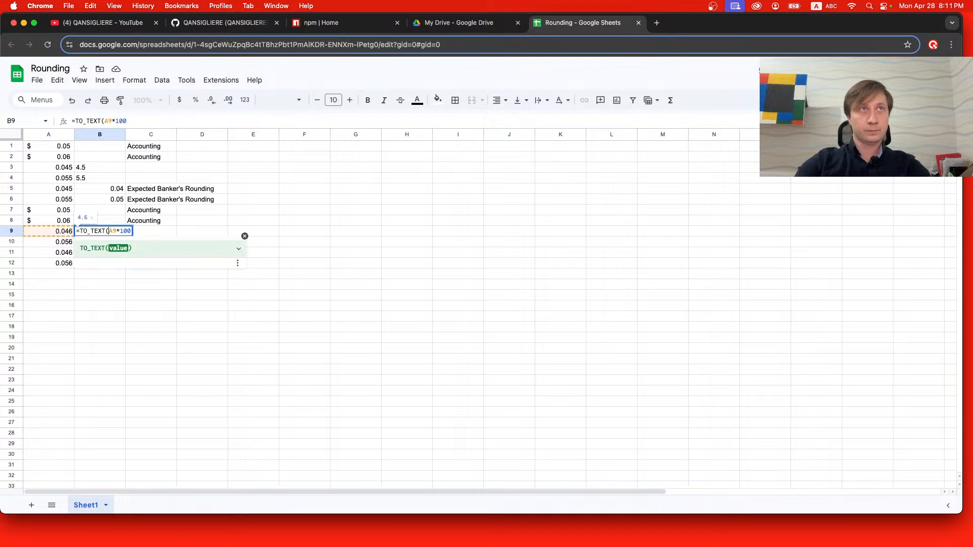
type(")")
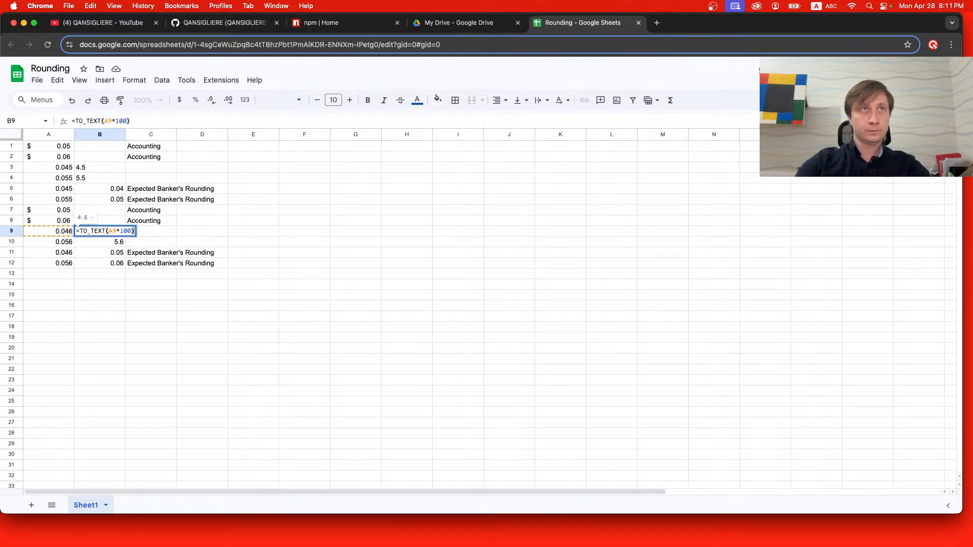
key("Return")
Change the formula in cell B10 to =TO_TEXT(A10*100).
double_click(87, 243)
type("TPA10*100")
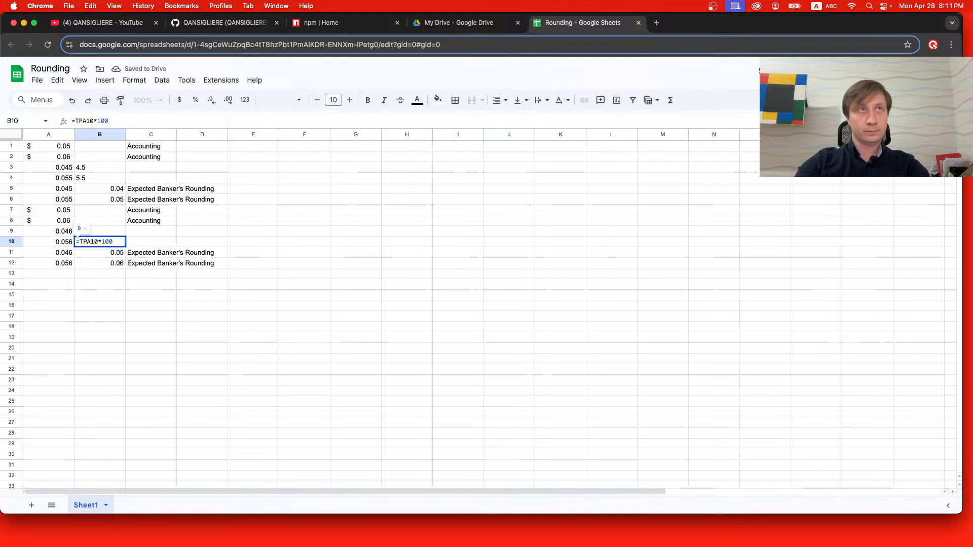
key("BackSpace")
type("O_TEXT(")
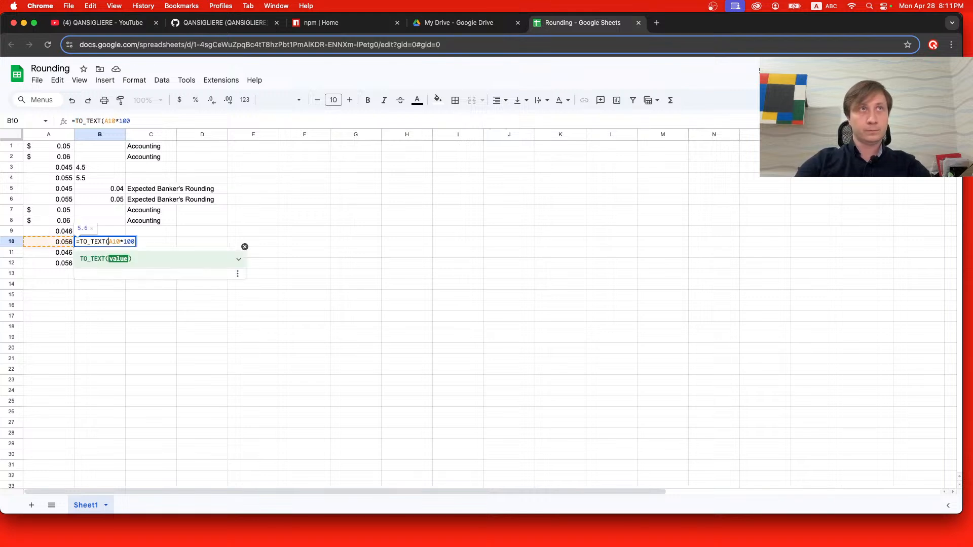
key("Return")
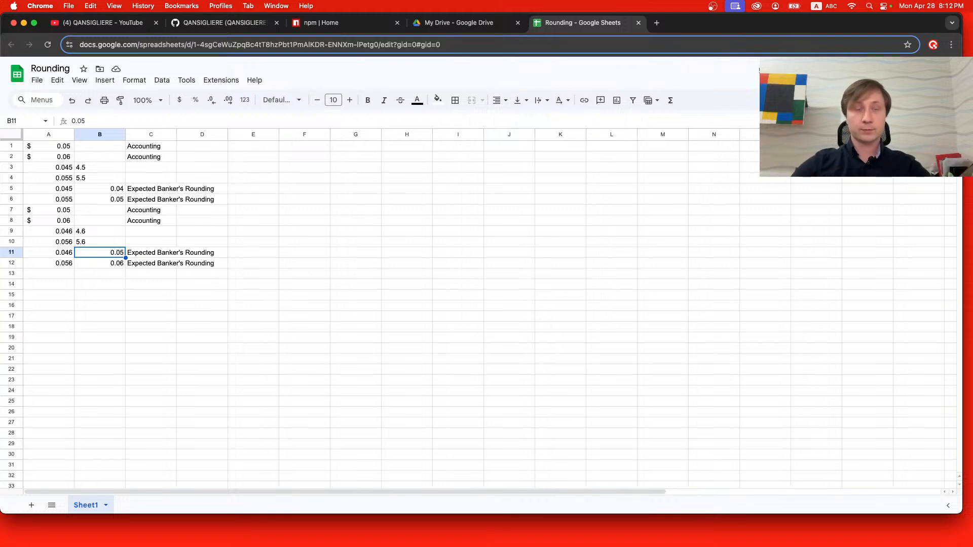
Wrap the TO_TEXT formula in cell B3 in a REGEXEXTRACT function, giving =REGEXEXTRACT(TO_TEXT(A3*100)).
double_click(84, 167)
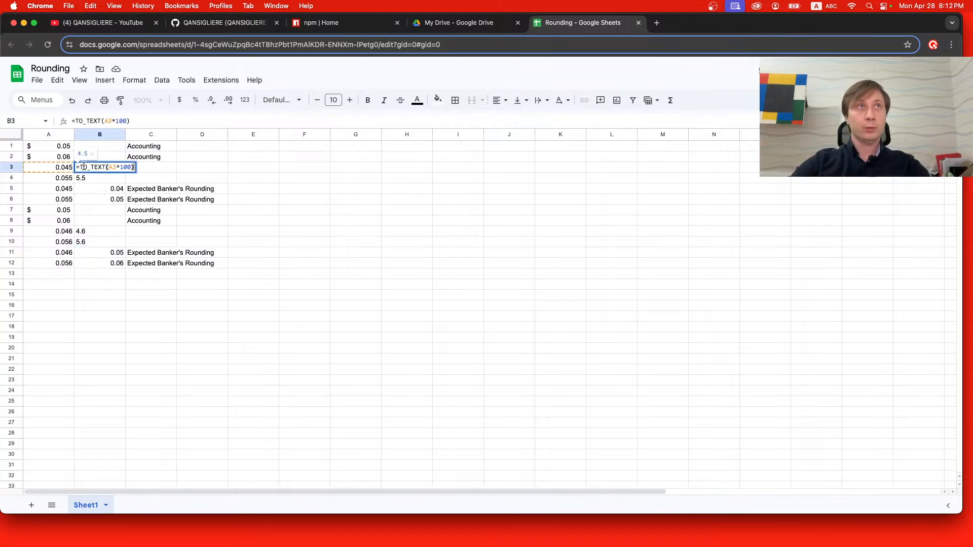
type("(")
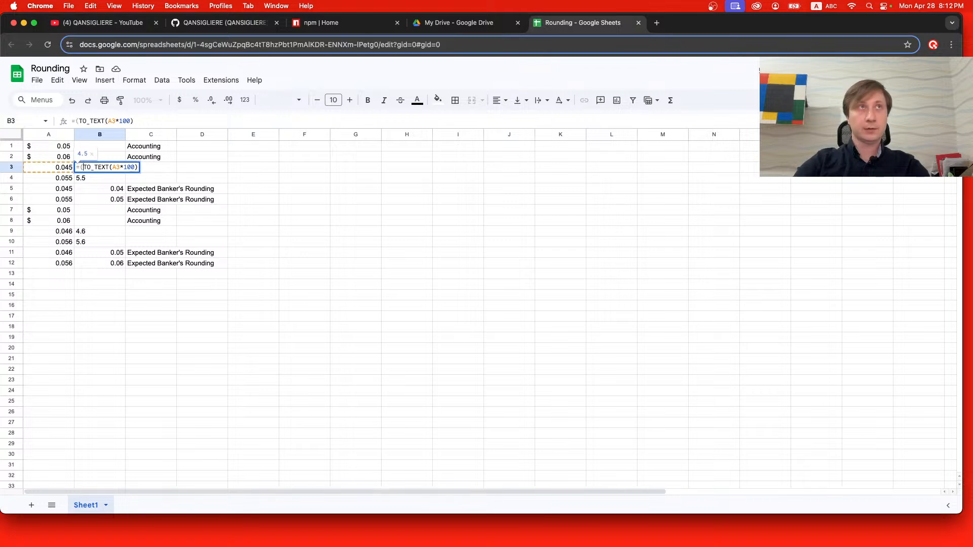
key("Right")
key("Right")
key("Right")
key("Right")
key("Right")
key("Right")
key("Right")
key("Right")
key("Right")
key("Right")
key("Right")
key("Right")
key("Right")
key("Right")
key("Right")
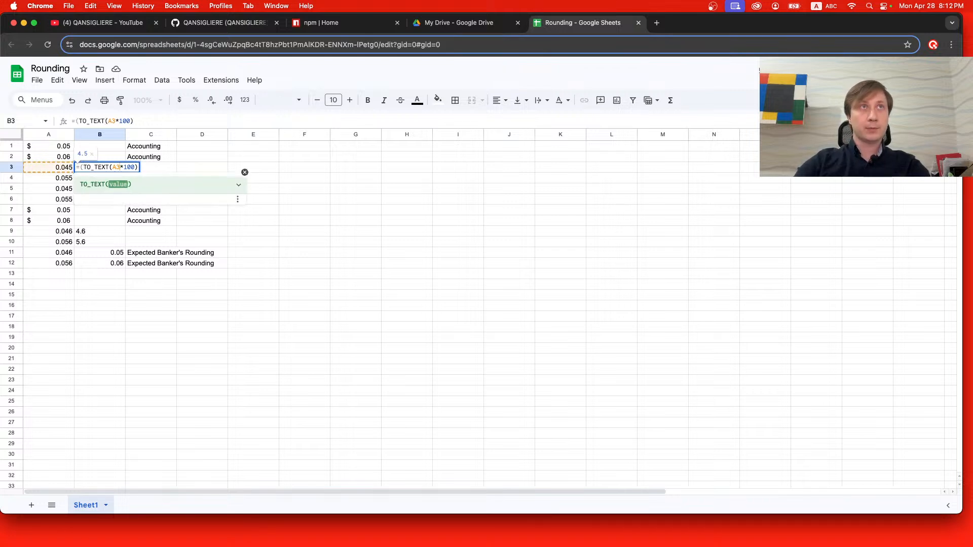
type(")")
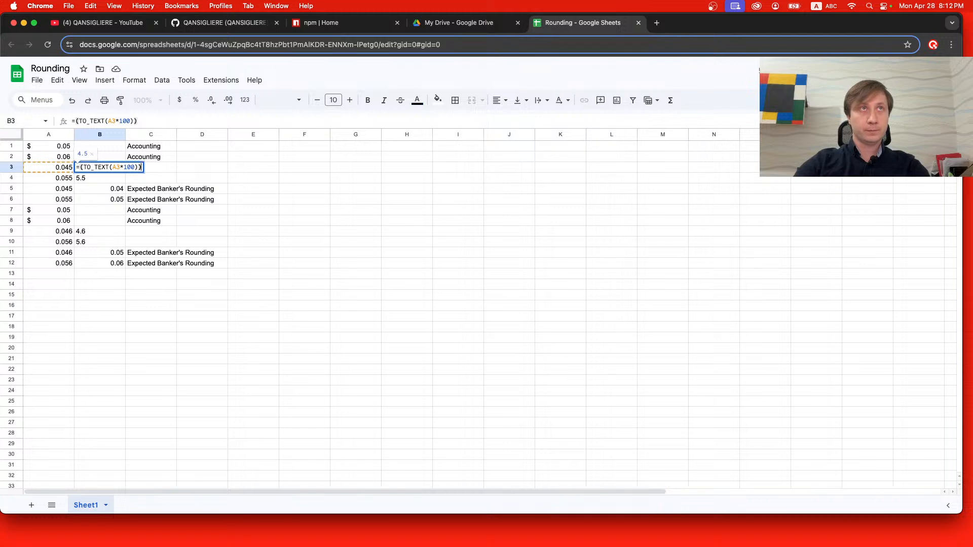
key("Left")
key("Left")
key("Left")
key("Left")
key("Left")
key("Left")
key("Left")
key("Left")
key("Left")
key("Left")
key("Left")
key("Left")
key("Left")
key("Left")
key("Left")
key("Left")
key("Left")
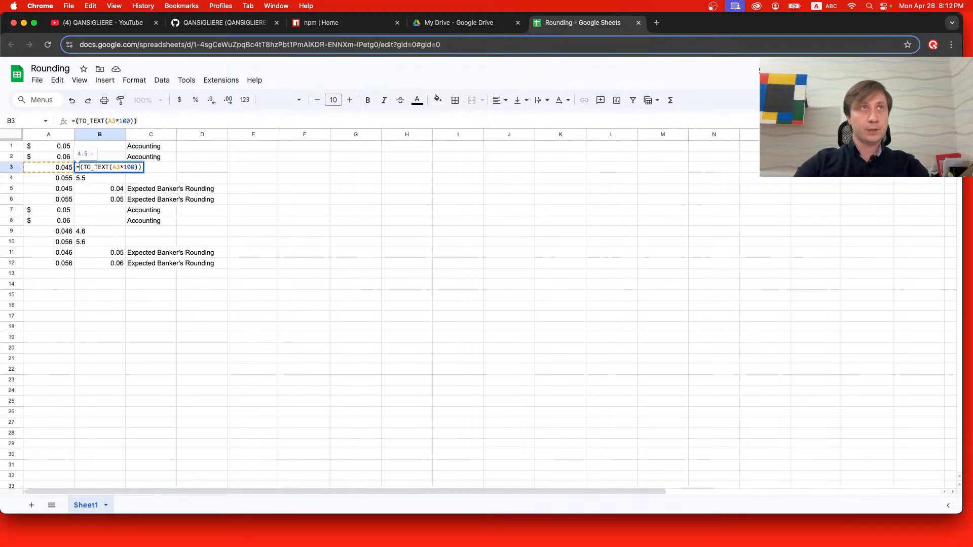
type("REge")
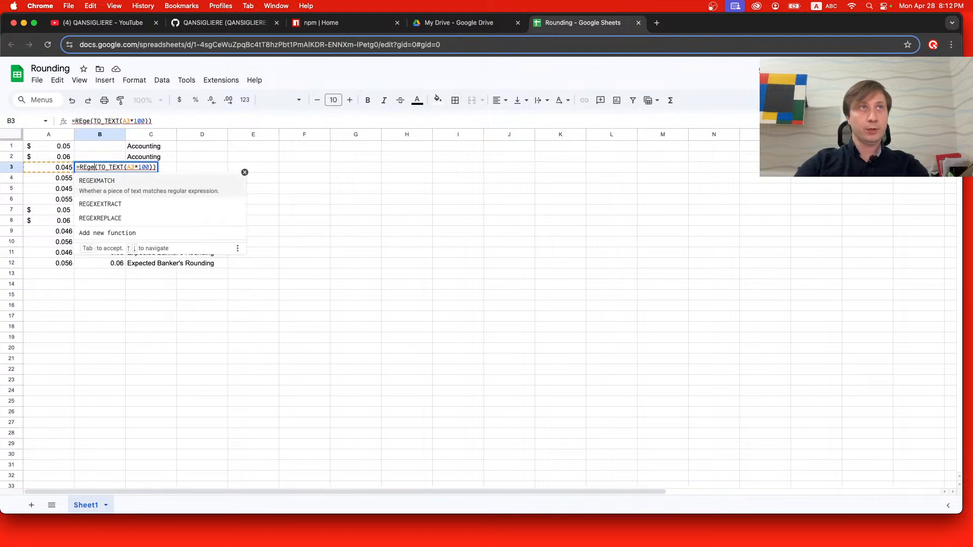
key("Down")
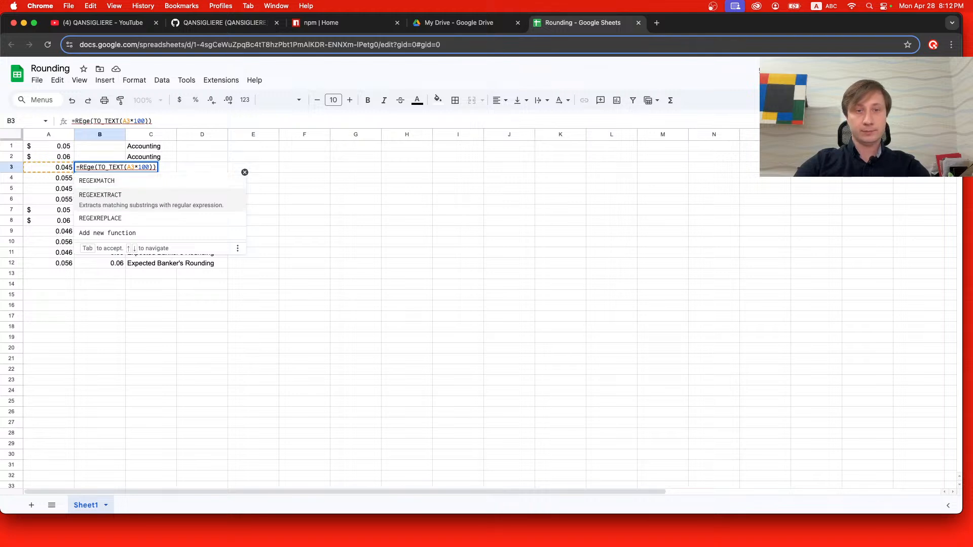
key("Tab")
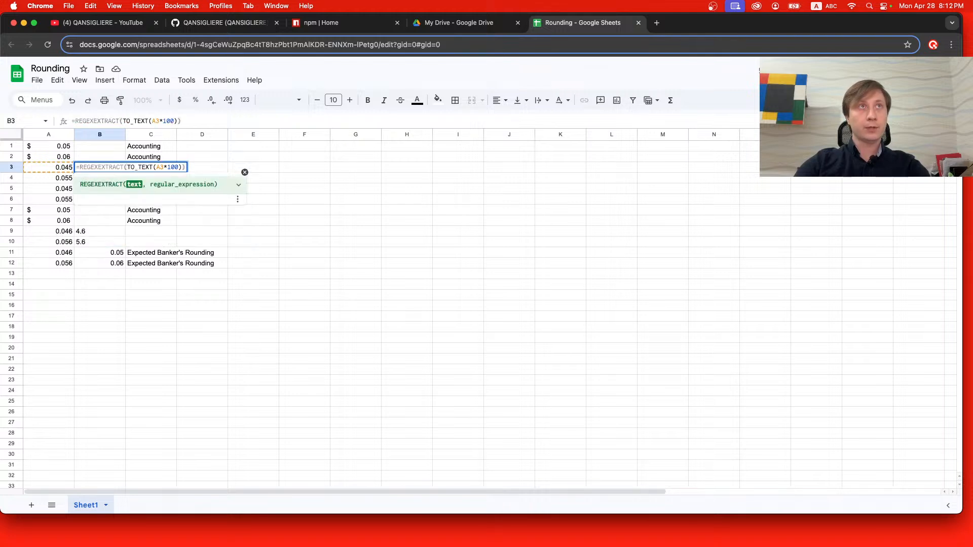
Add the regular expression "\.." as the second REGEXEXTRACT argument in cell B3 and commit the formula.
key("Right")
key("Right")
key("Right")
key("Right")
key("Right")
key("Right")
key("Right")
key("Right")
key("Right")
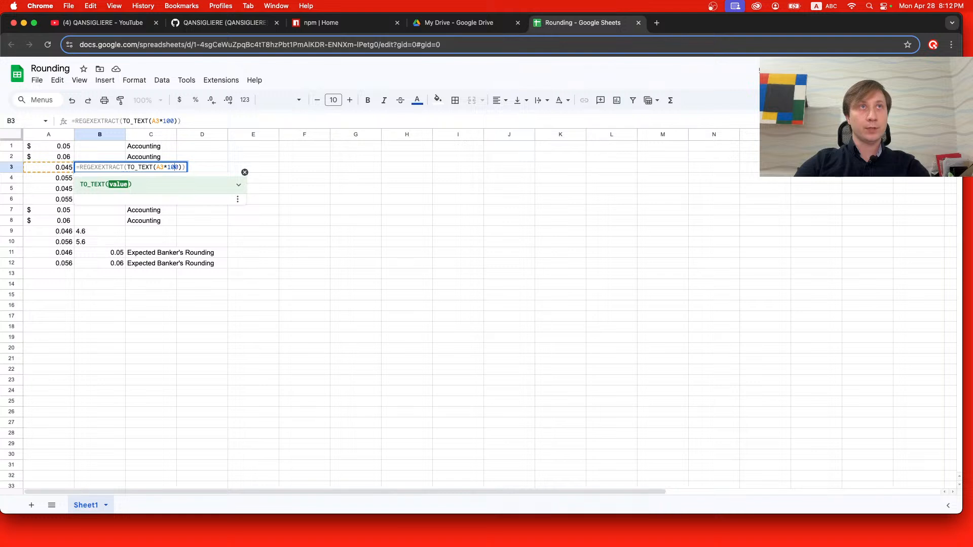
type(", ")
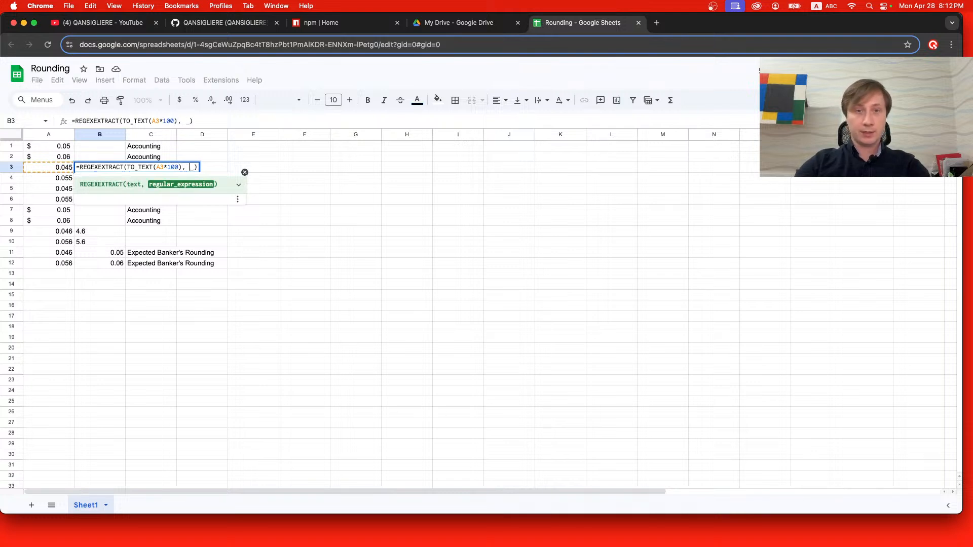
type("\"")
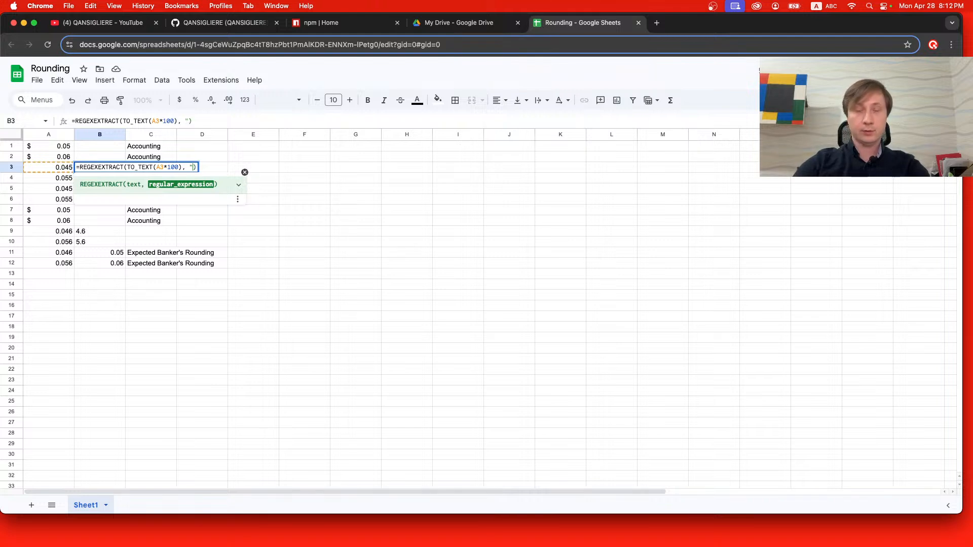
type("\\.")
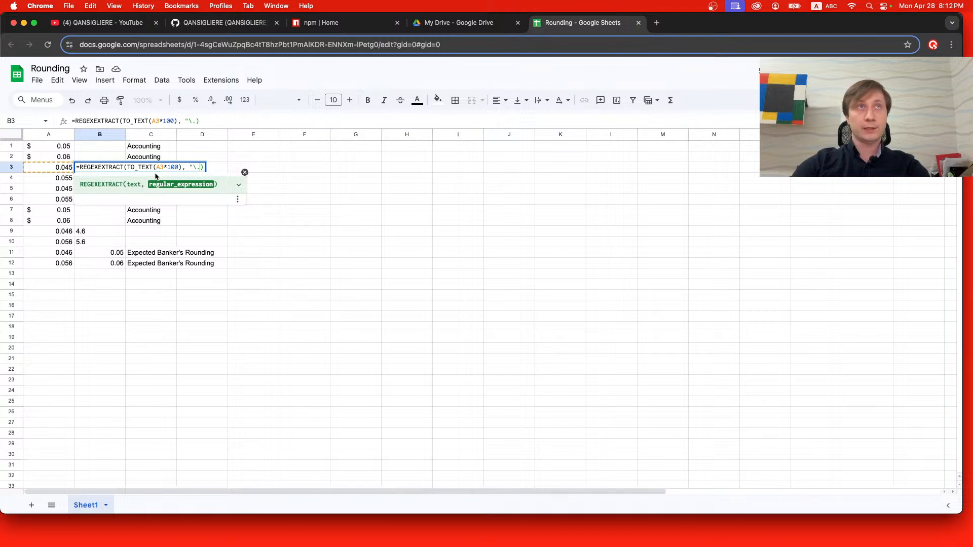
type(".")
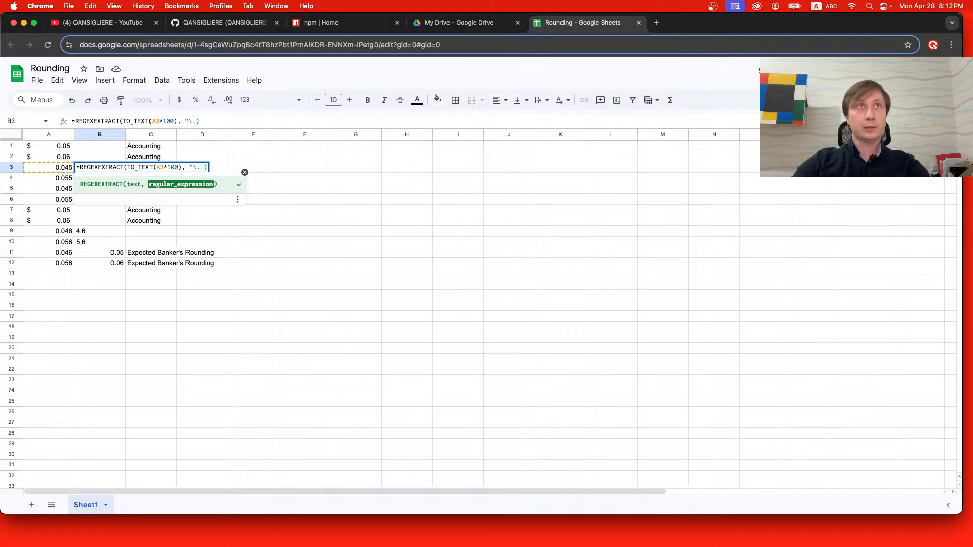
type("\"")
key("Return")
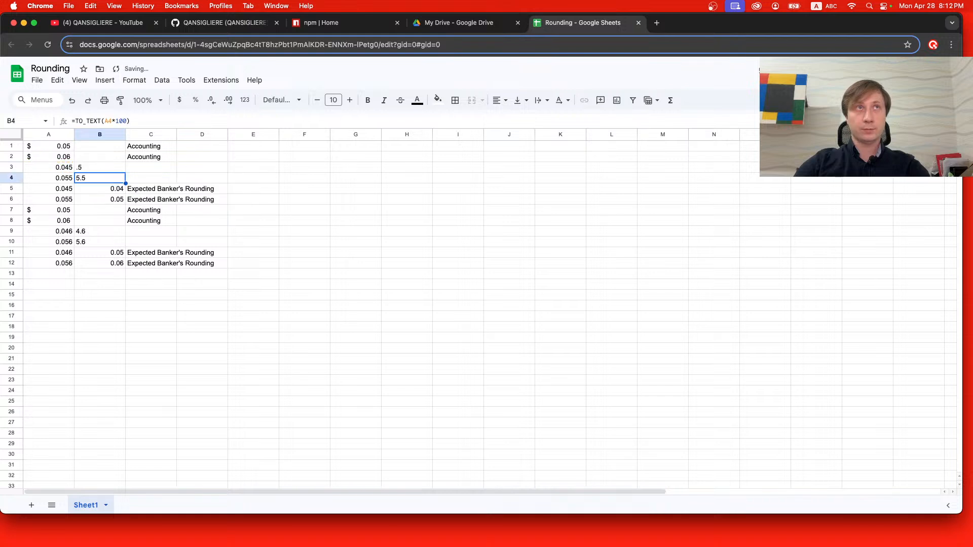
Copy the opening "REGEXEXTRACT(" text from the formula in cell B3, keeping that cell's formula as it is.
double_click(114, 167)
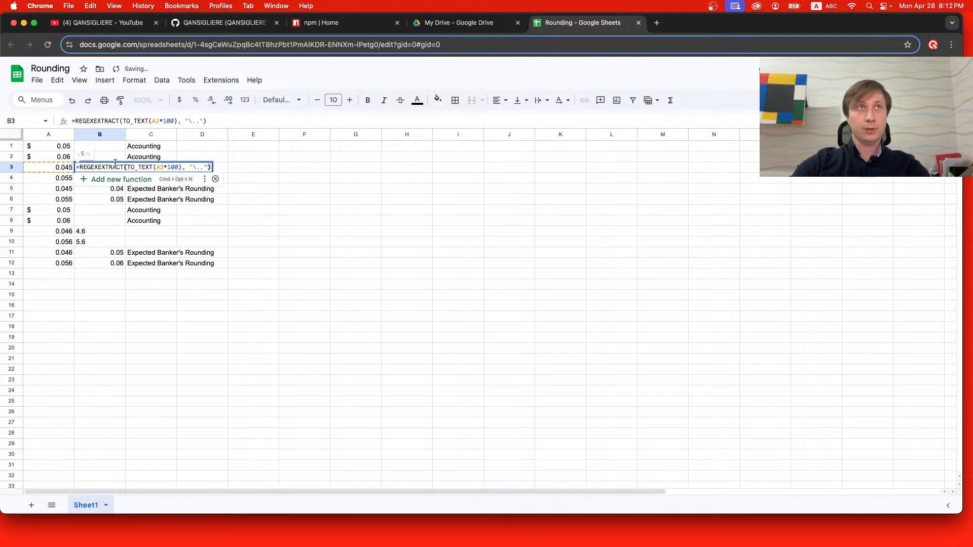
double_click(121, 167)
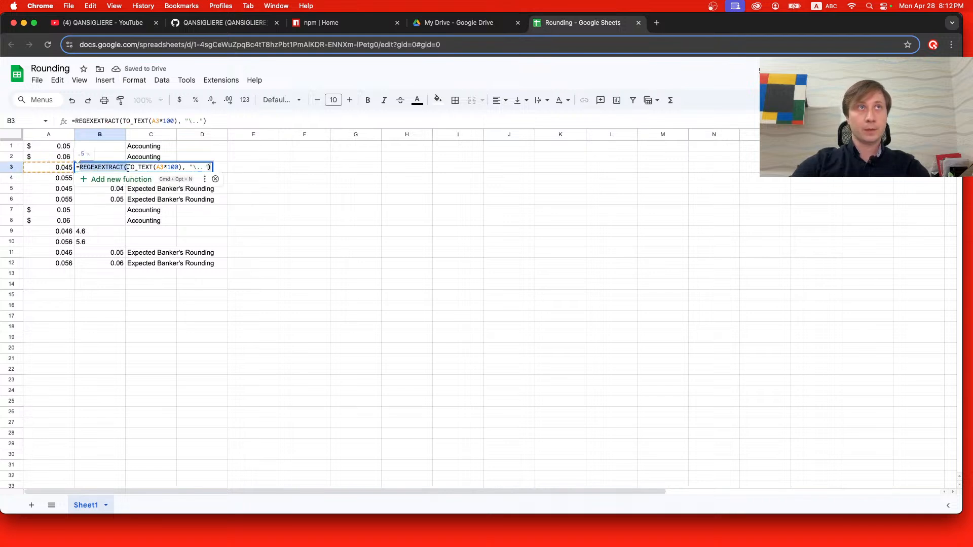
left_click(93, 177)
left_click(93, 181)
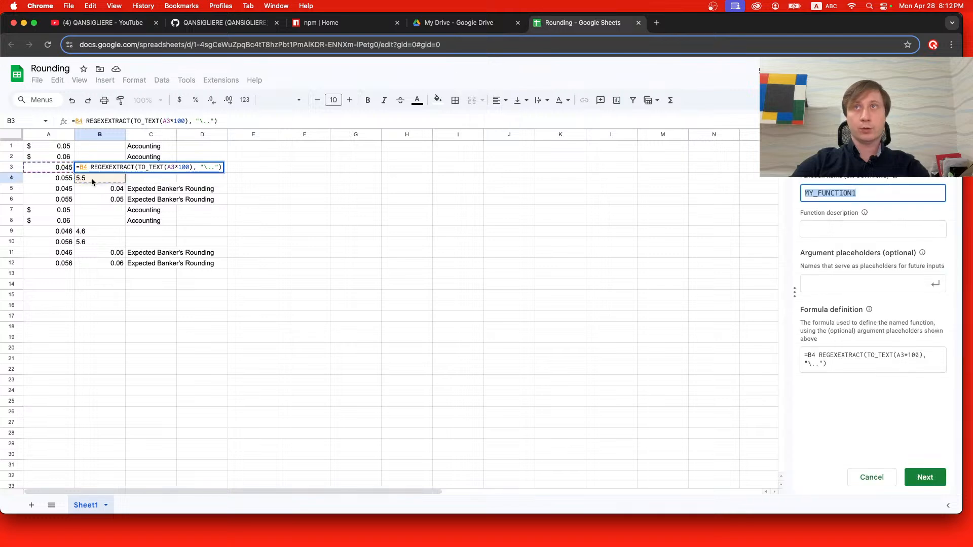
key("Escape")
left_click(85, 181)
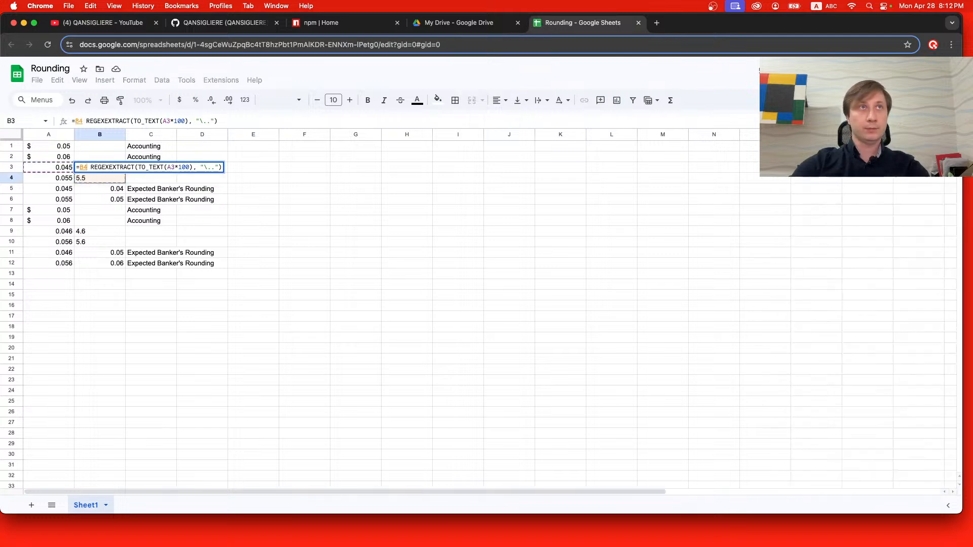
left_click(86, 180)
key("Escape")
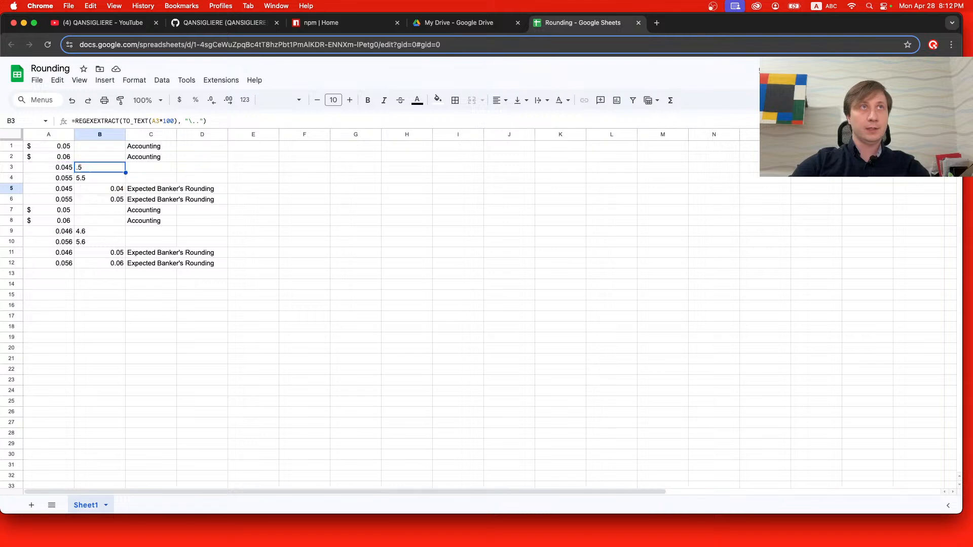
Change the formula in cell B4 to =REGEXEXTRACT(TO_TEXT(A4*100), "\..").
double_click(91, 179)
left_click(80, 177)
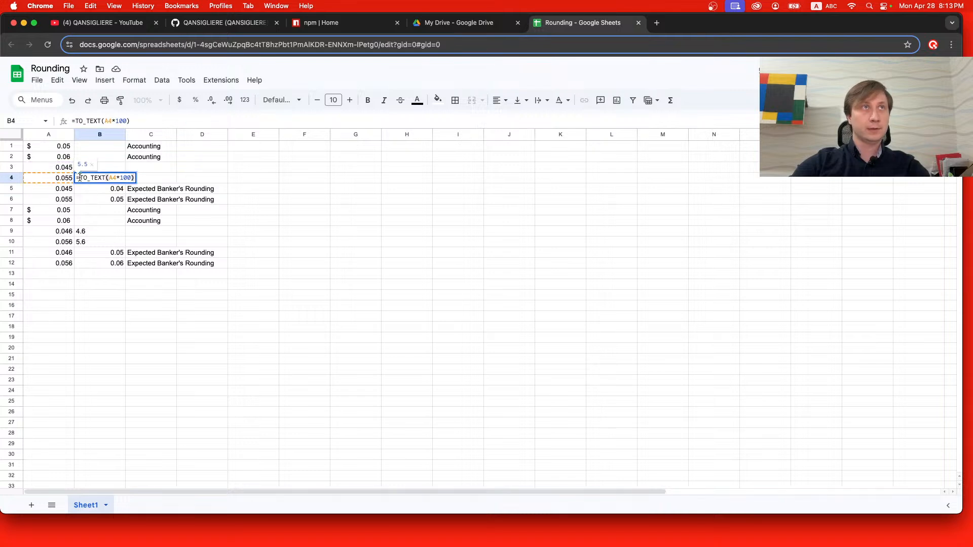
type("REGEXEXTRACT(")
left_click(179, 177)
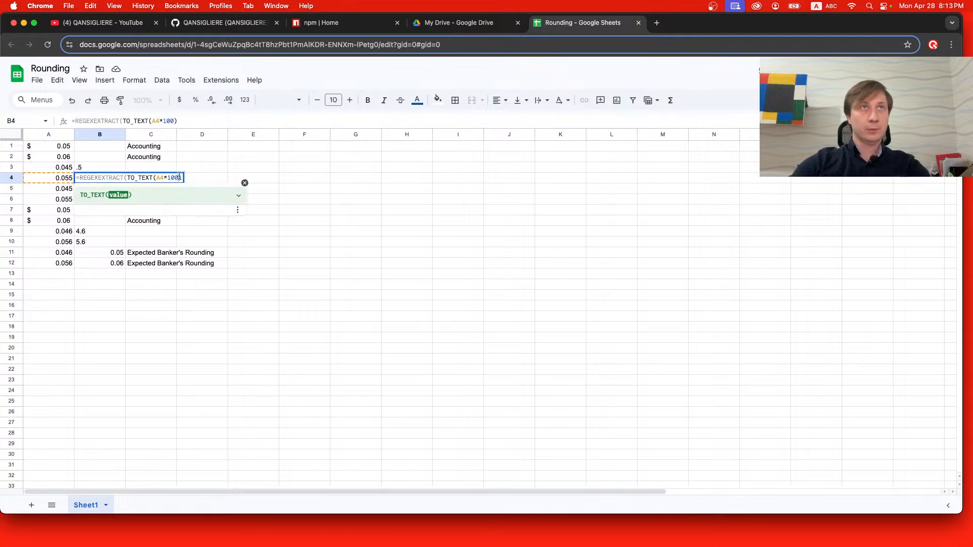
left_click(185, 177)
type(", ")
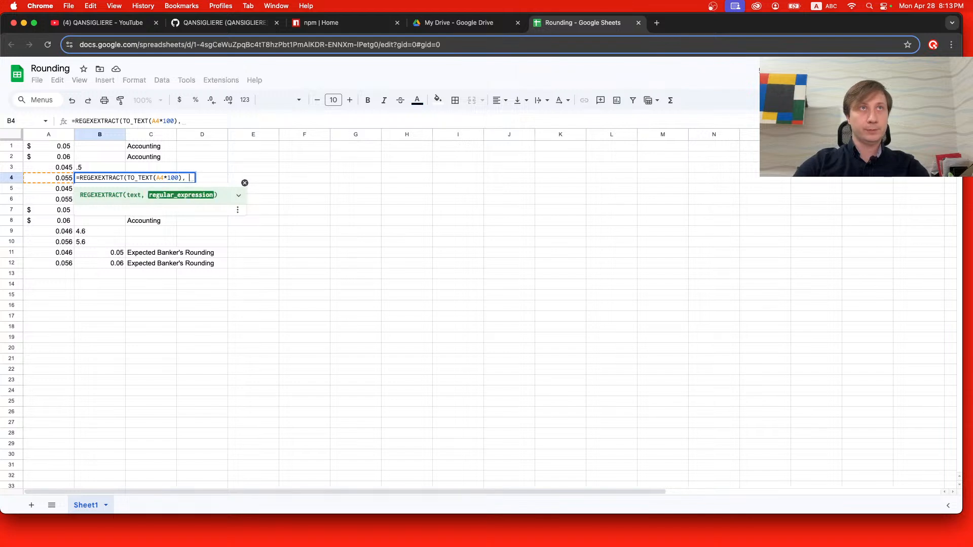
type("\"")
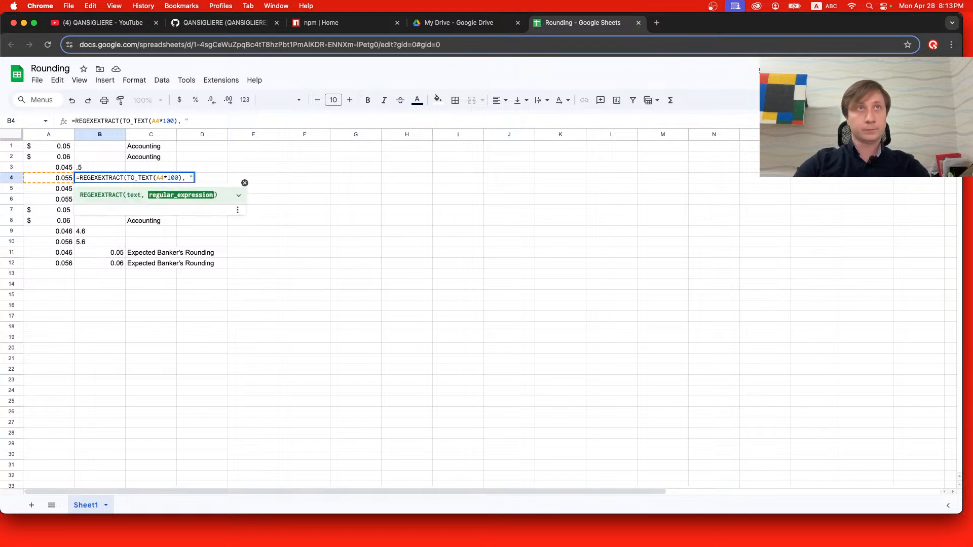
type("\\..\"")
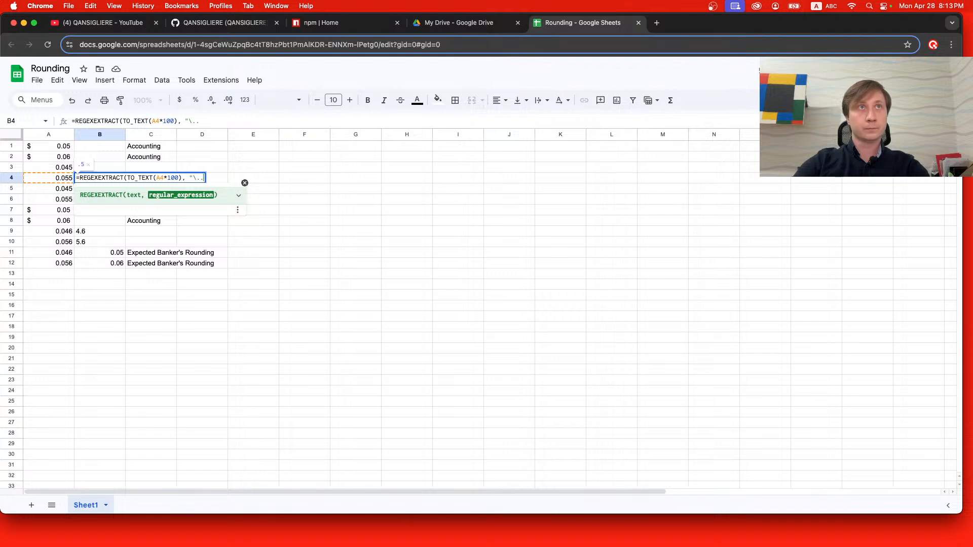
type(")")
key("Return")
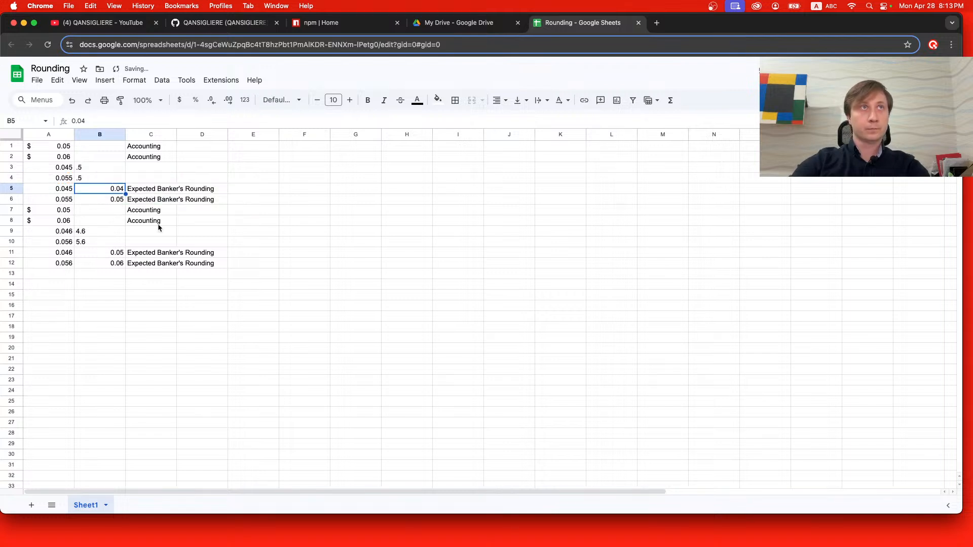
Try to wrap the TO_TEXT formula in cell B9 in REGEXEXTRACT with a regular expression as second argument.
left_click(104, 234)
double_click(103, 233)
left_click(80, 231)
type("REGEXEXTRACT(")
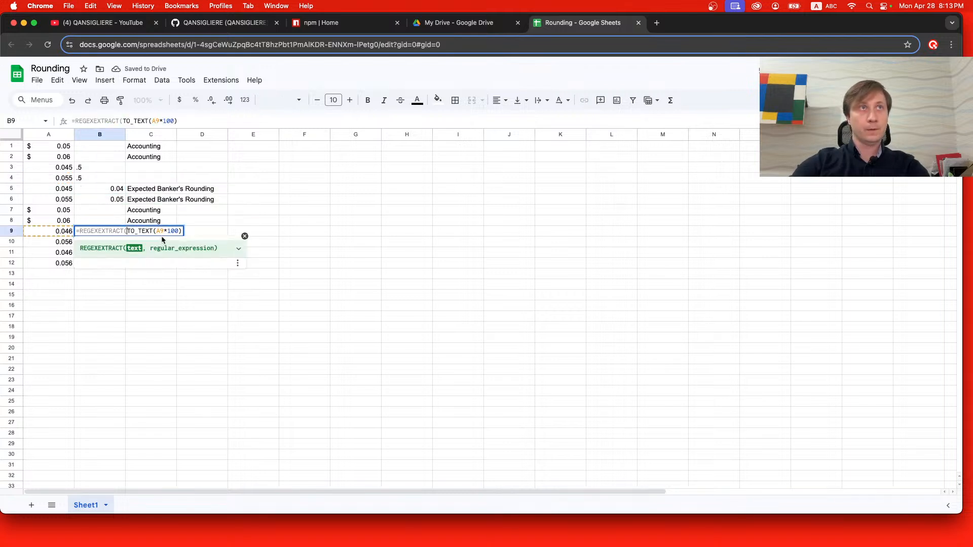
left_click(180, 231)
type(", ")
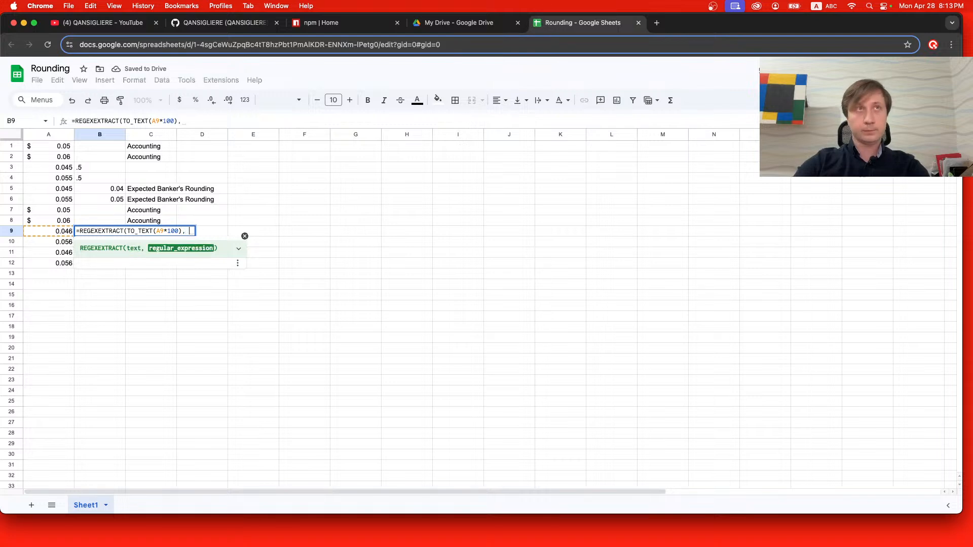
type("\"\\")
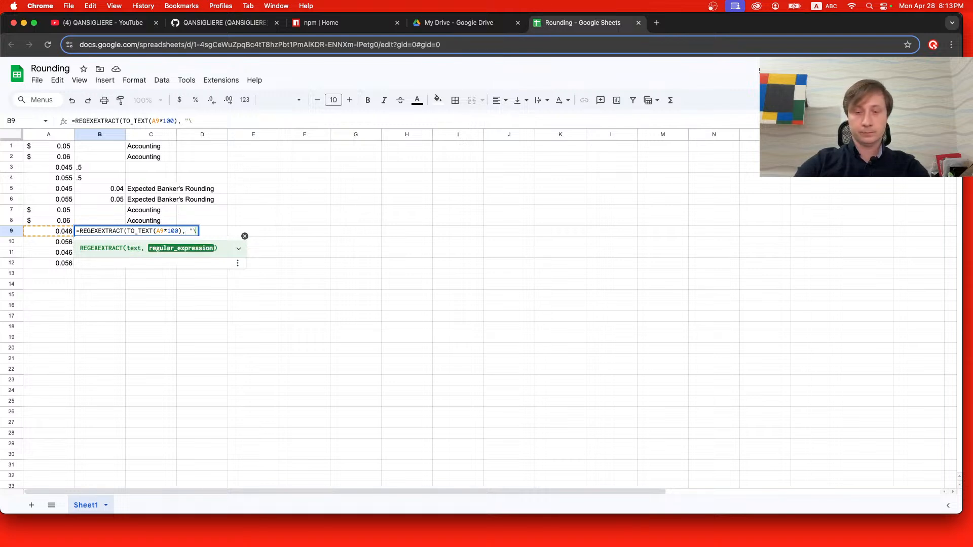
type(".5")
key("shift+Return")
type("\"")
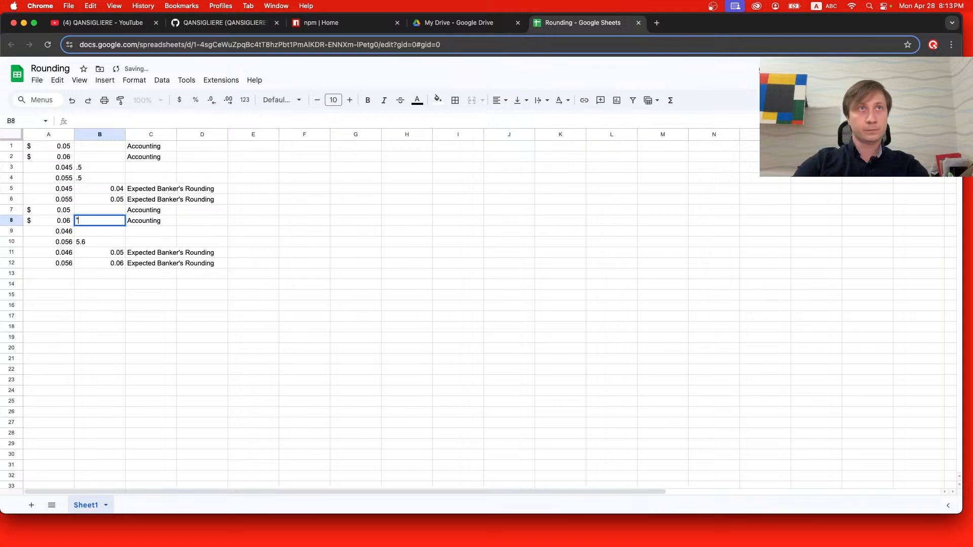
Undo the stray quotation mark in cell B8 and the last formula change in cell B9.
left_click(216, 309)
key("super+z")
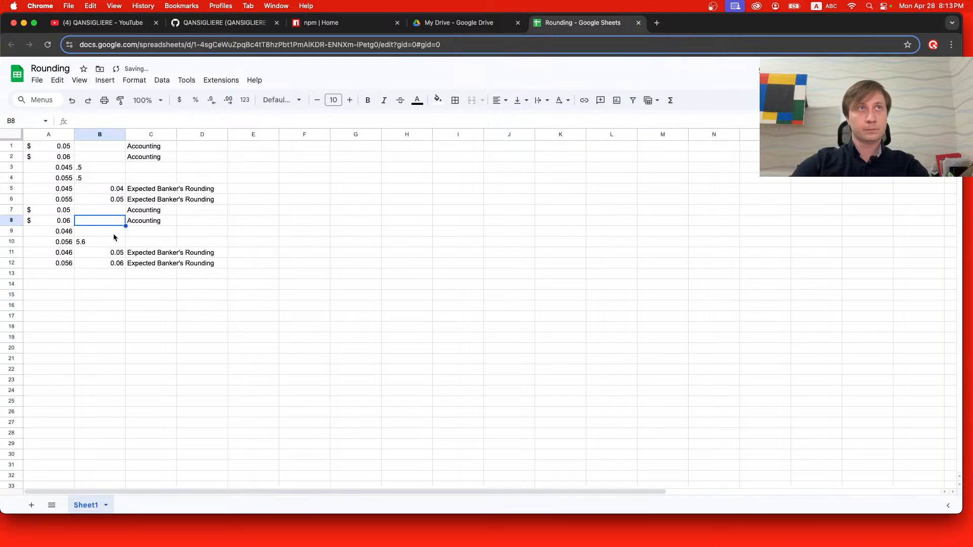
key("super+z")
Change the formula in cell B9 to =REGEXEXTRACT(TO_TEXT(A9*100), "\..").
double_click(115, 236)
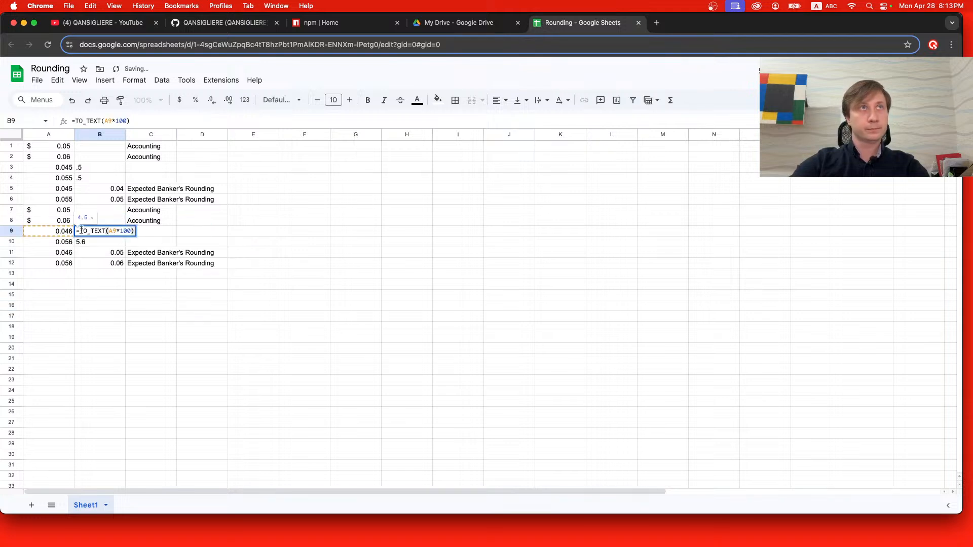
type("REGEXEXTRACT(")
key("Right")
key("Right")
key("Right")
key("Right")
key("Right")
key("Right")
key("Right")
key("Right")
key("Right")
key("Right")
key("Right")
key("Right")
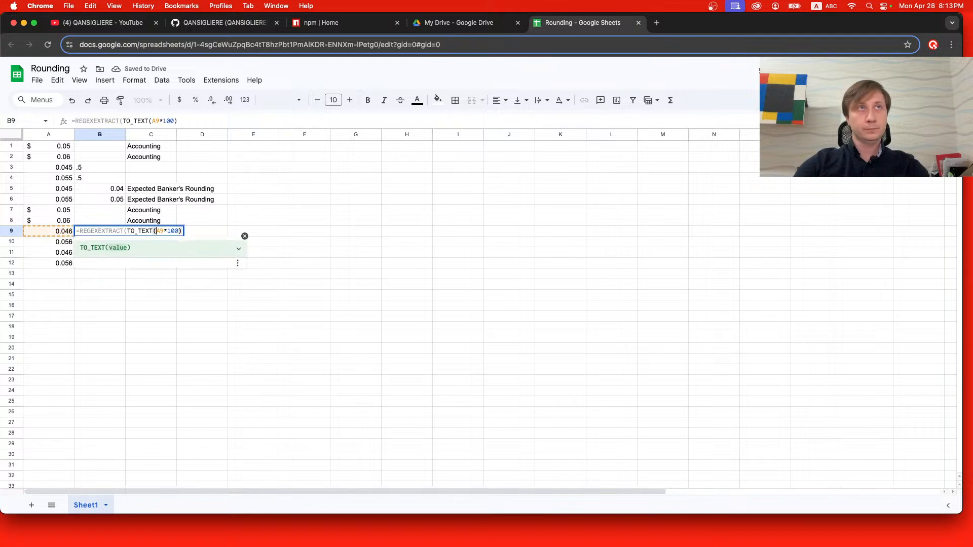
type(", ")
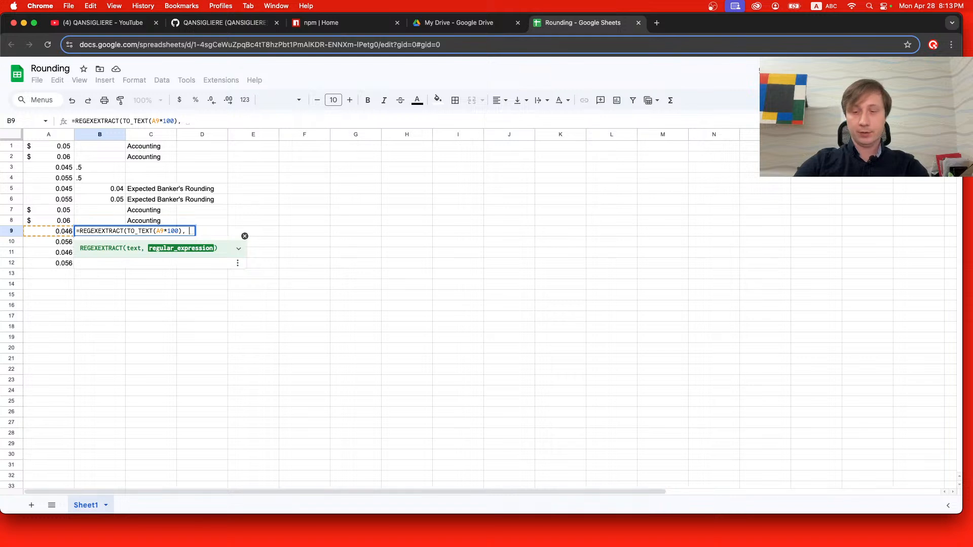
type("\"\\")
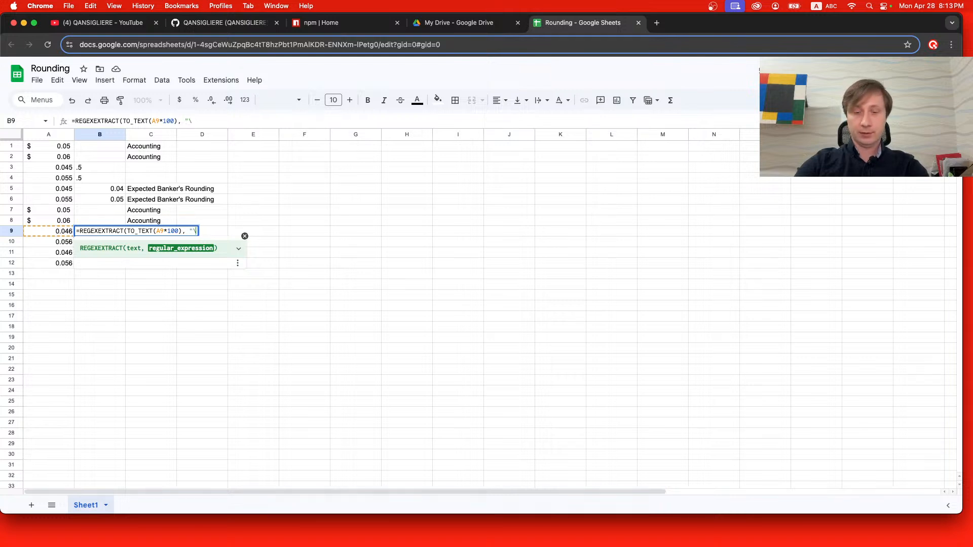
type("..")
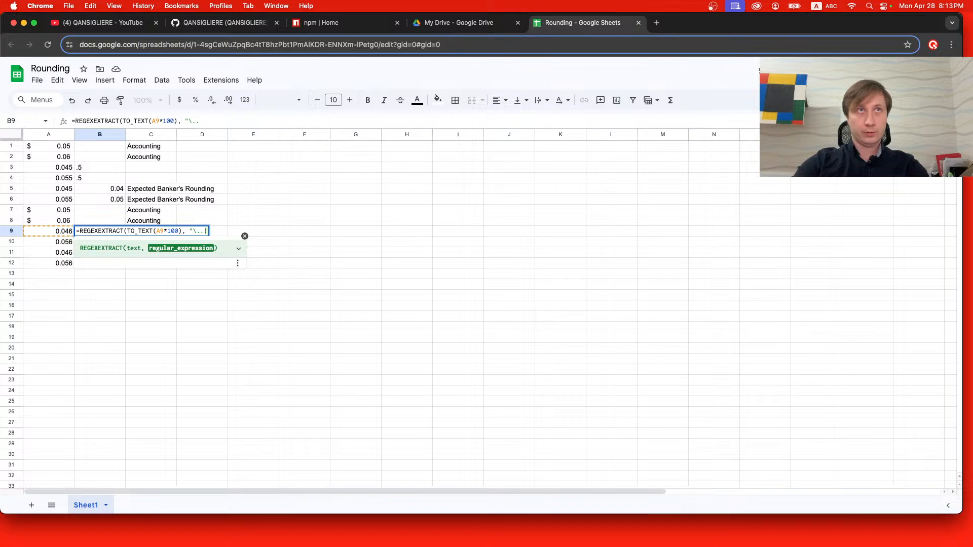
type("\"")
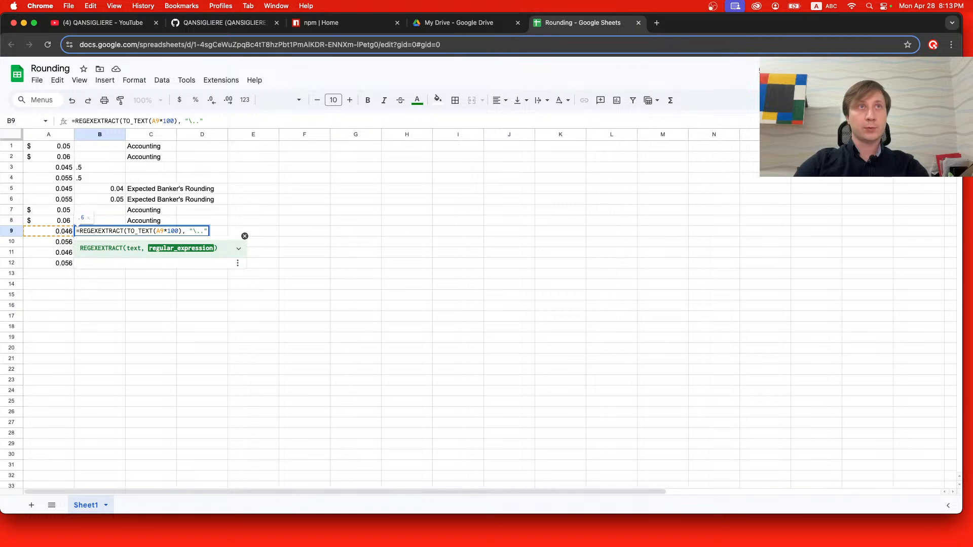
type(")")
key("Return")
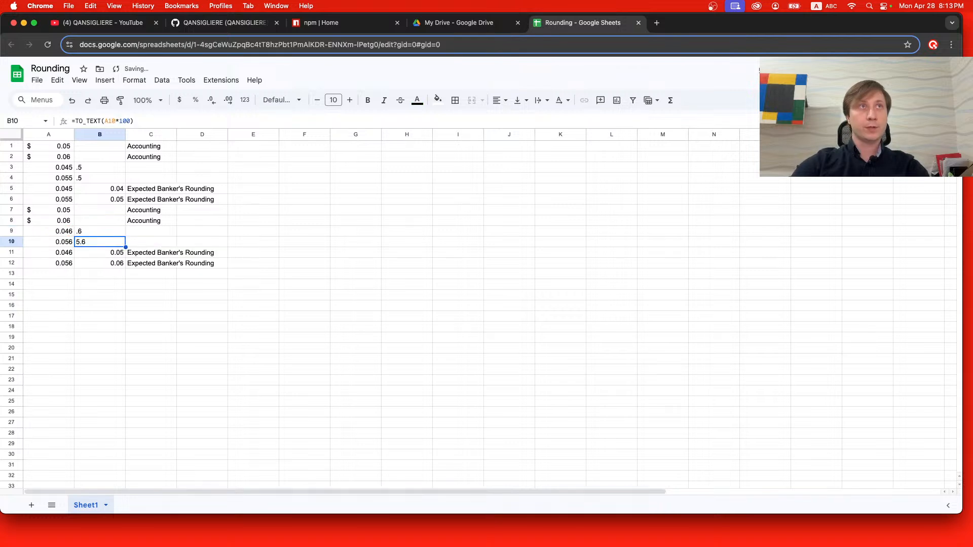
Change the formula in cell B10 to =REGEXEXTRACT(TO_TEXT(A10*100), "\..").
double_click(94, 242)
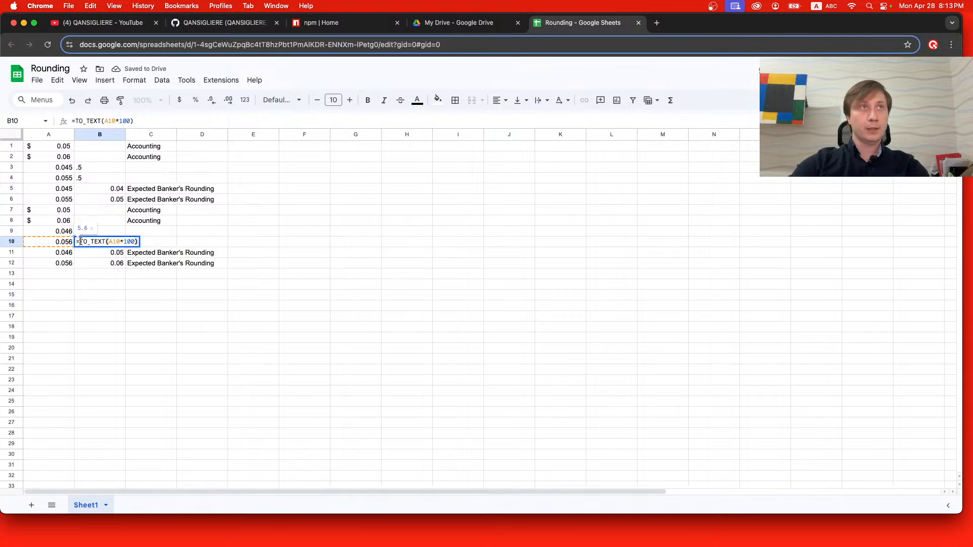
left_click(78, 242)
type("REGEXEXTRACT(")
left_click(185, 241)
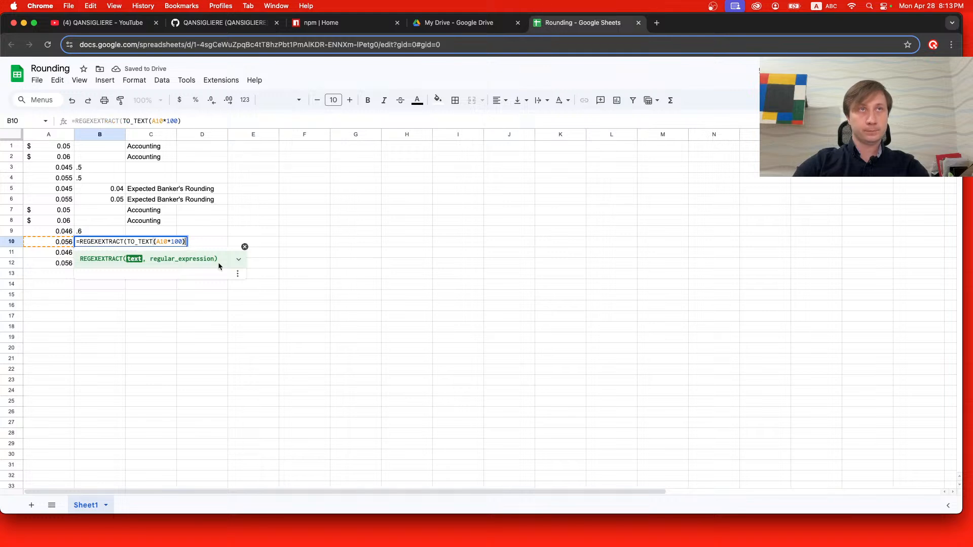
type(", ")
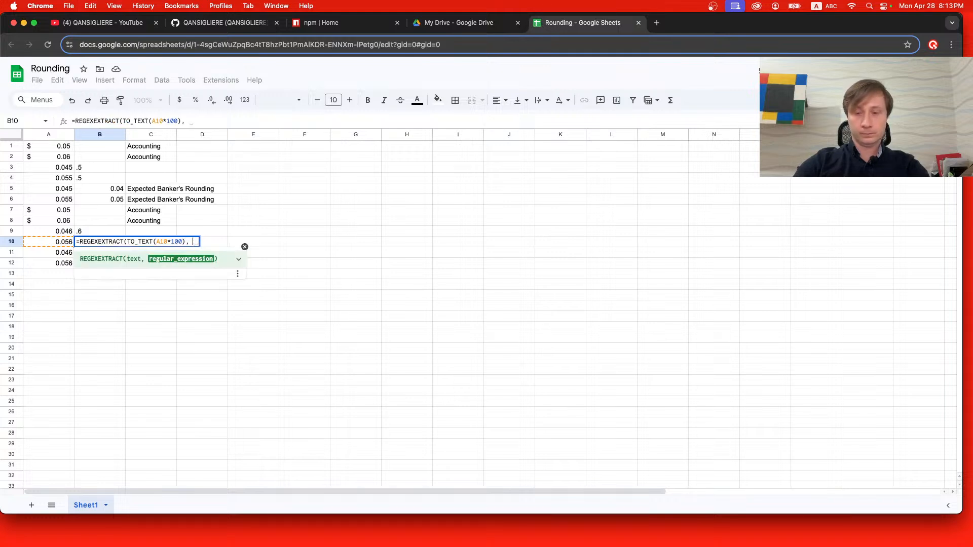
type("\"\\..")
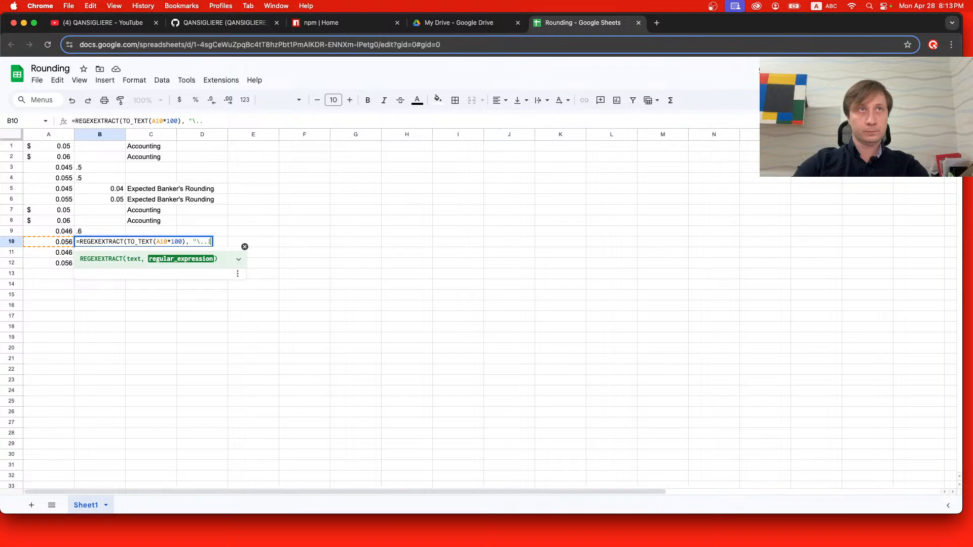
type("\")")
key("Return")
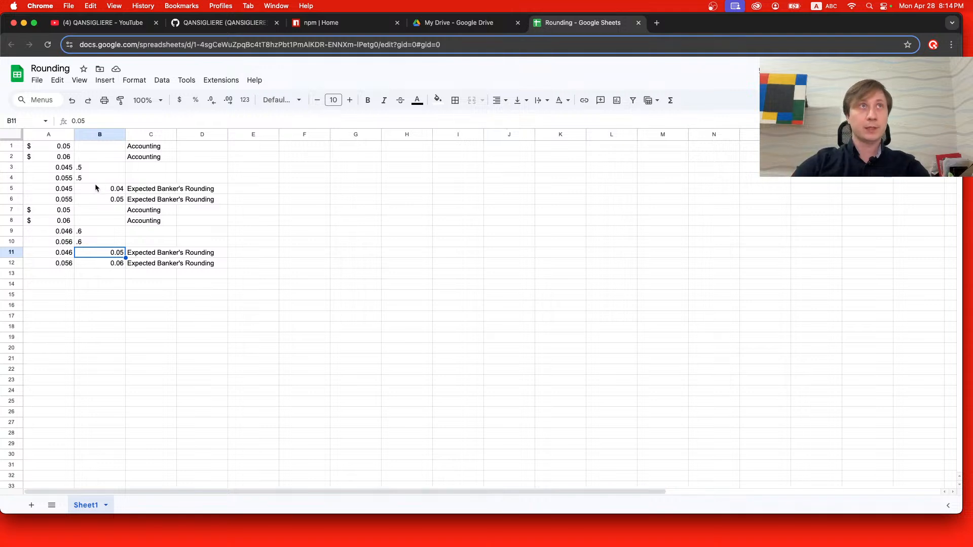
Insert the SUBSTITUTE function in front of REGEXEXTRACT in the formula in cell B3.
double_click(105, 167)
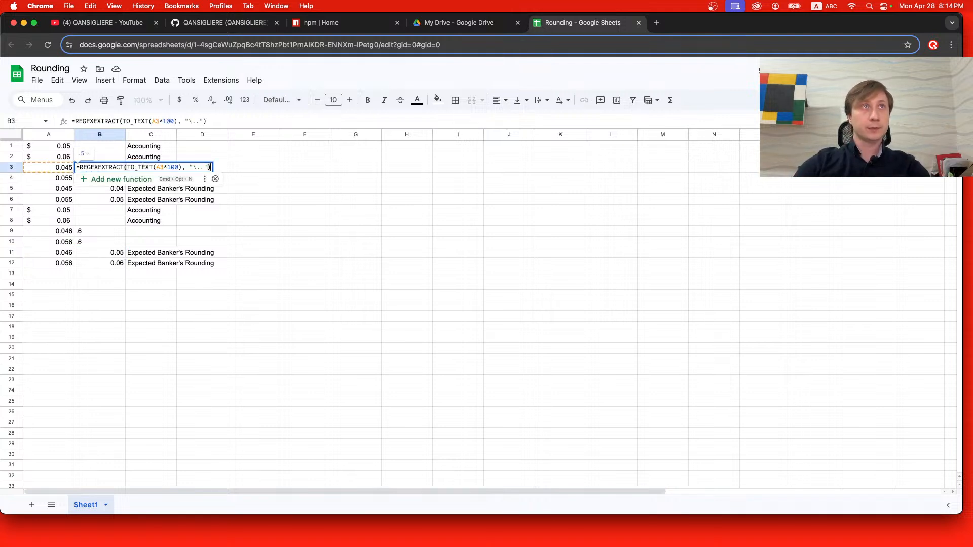
key("super+Left")
key("Right")
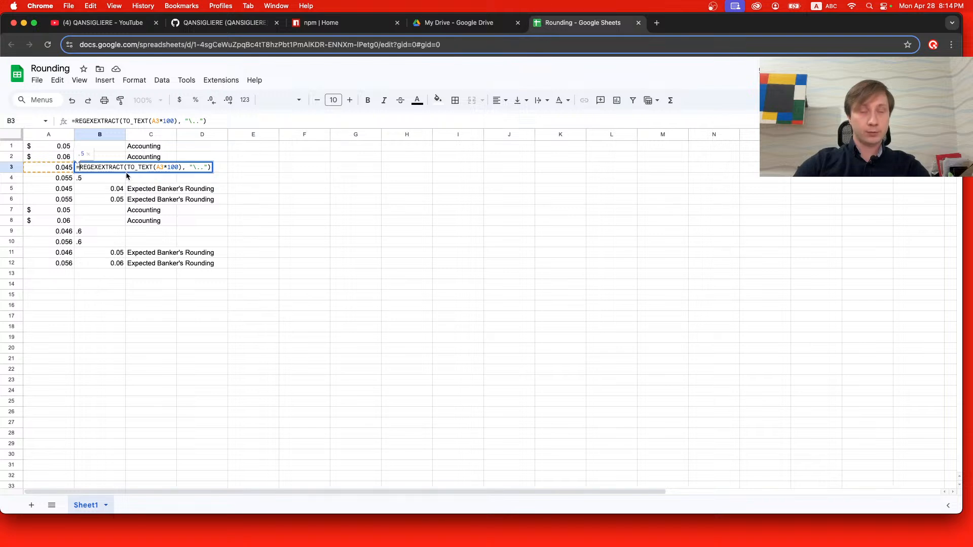
key("shift+super+Right")
key("Left")
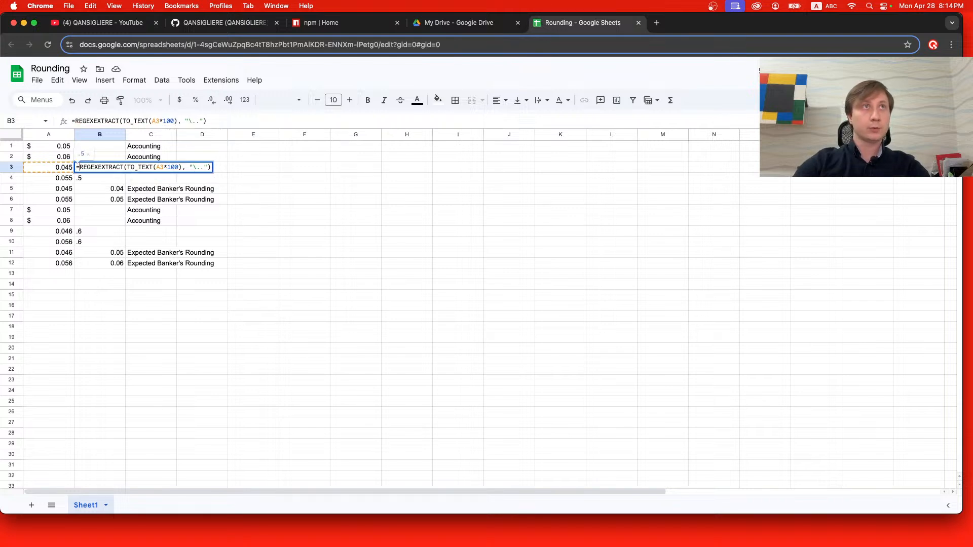
type("SU")
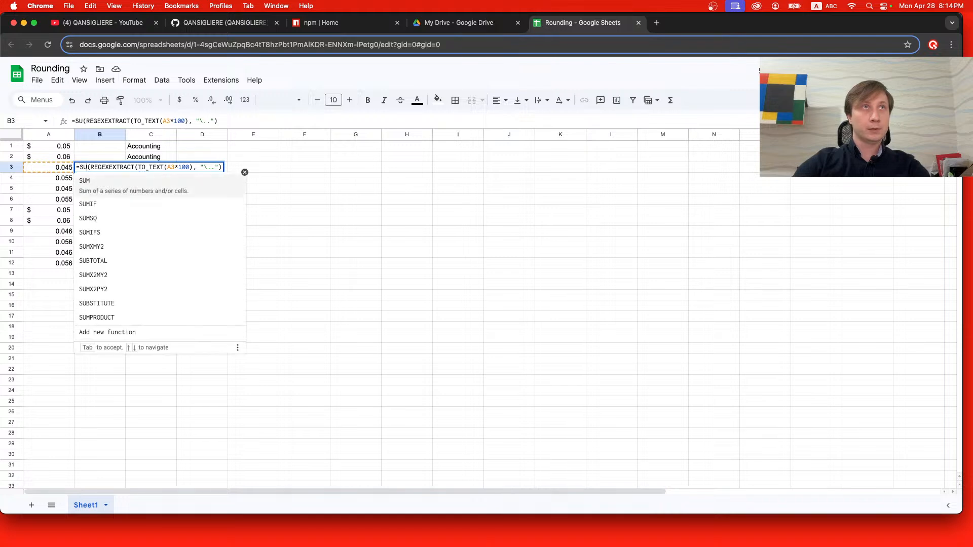
type("b")
key("Down")
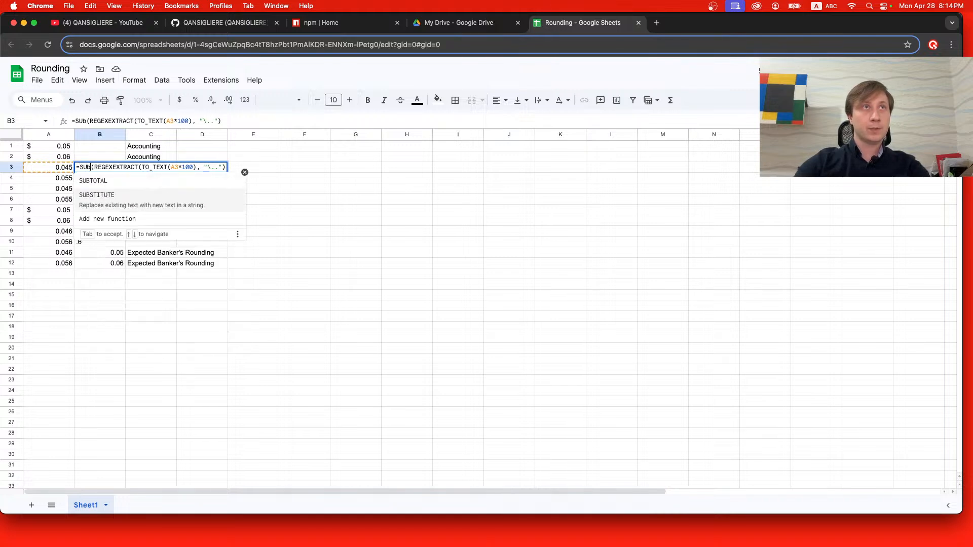
key("Tab")
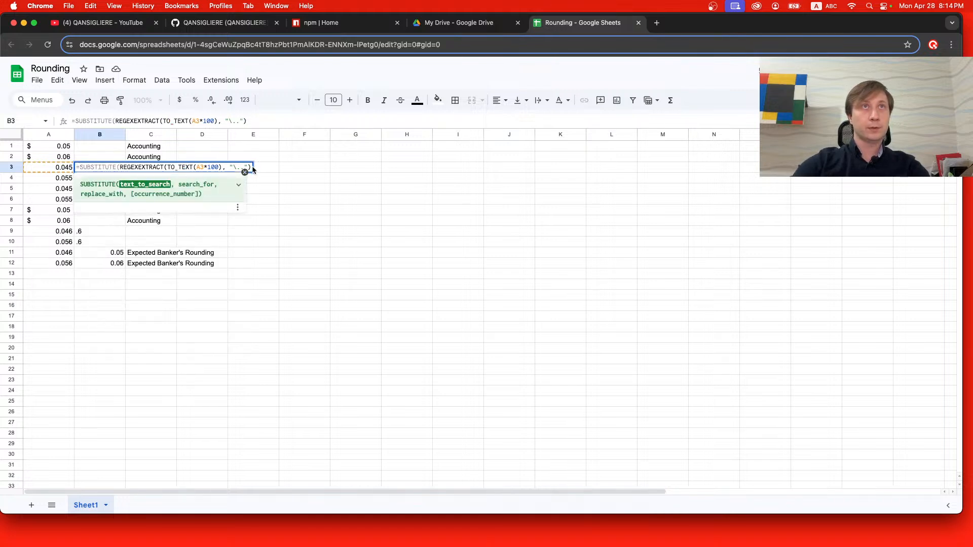
Complete the cell B3 formula as =SUBSTITUTE(REGEXEXTRACT(TO_TEXT(A3*100), "\.."), ".", "").
left_click(249, 168)
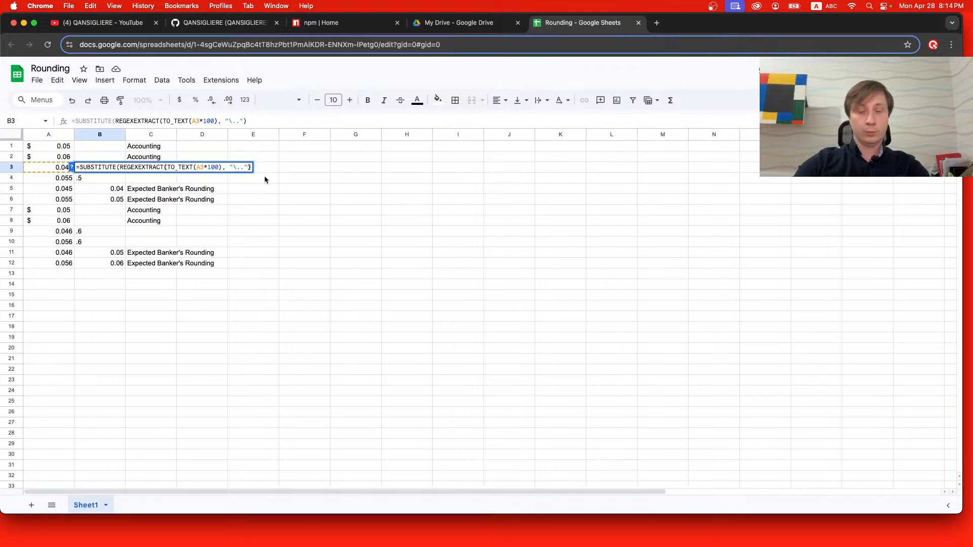
type(", ")
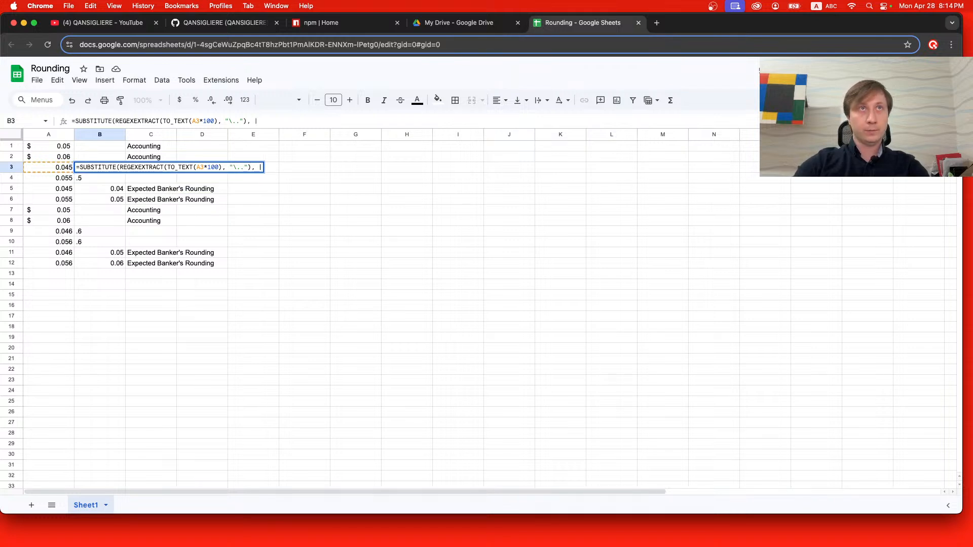
type("\"")
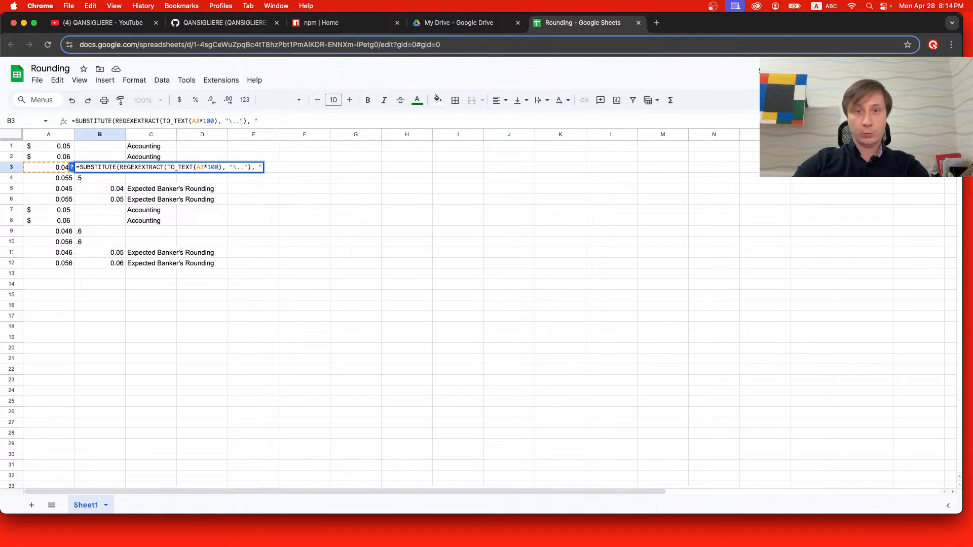
type(".\"")
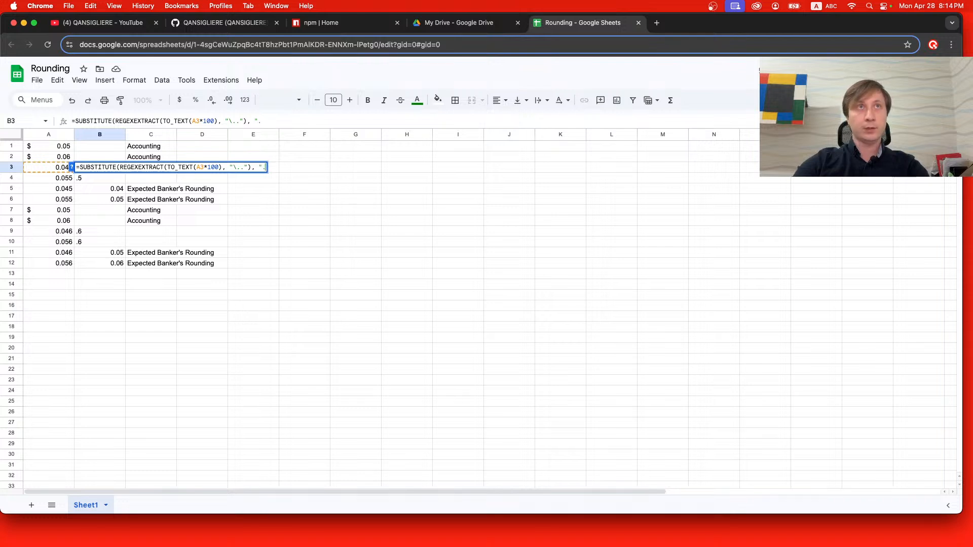
type(", \"\")")
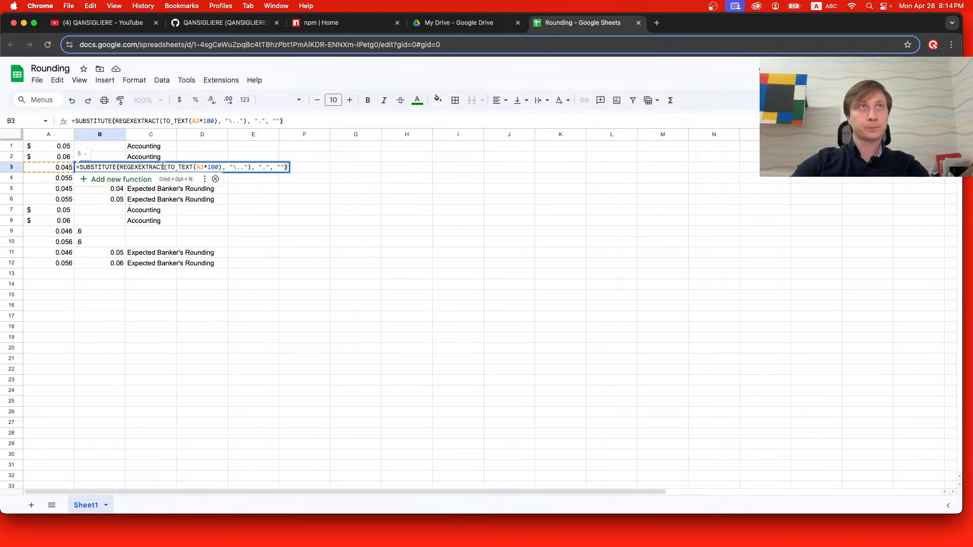
Copy the opening =SUBSTITUTE( part of the formula in cell B3 and finish editing the cell.
left_click(162, 168)
left_click_drag(121, 167, 77, 169)
key("super+c")
key("Escape")
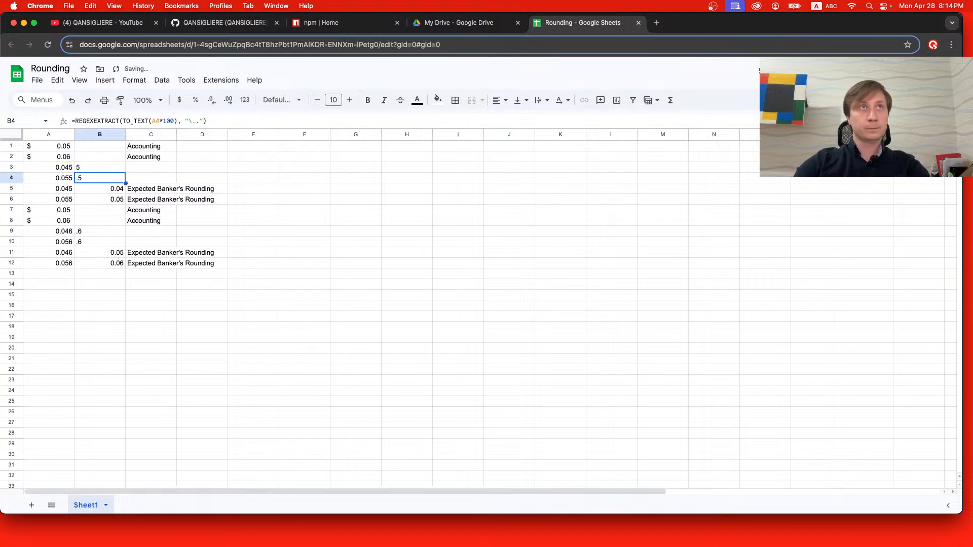
Change the formula in cell B4 to =SUBSTITUTE(REGEXEXTRACT(TO_TEXT(A4*100), "\.."), ".", "") using the copied function opening.
double_click(78, 175)
left_click(78, 175)
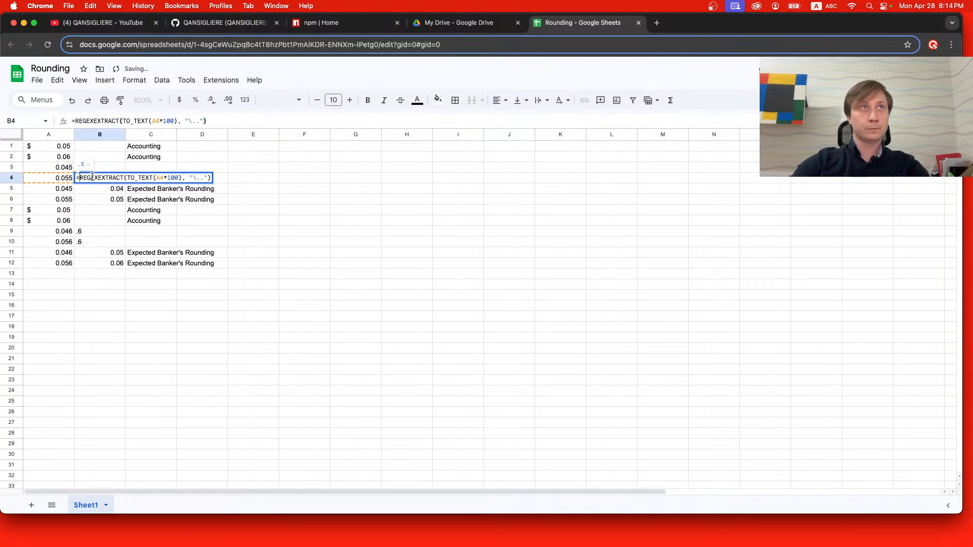
key("BackSpace")
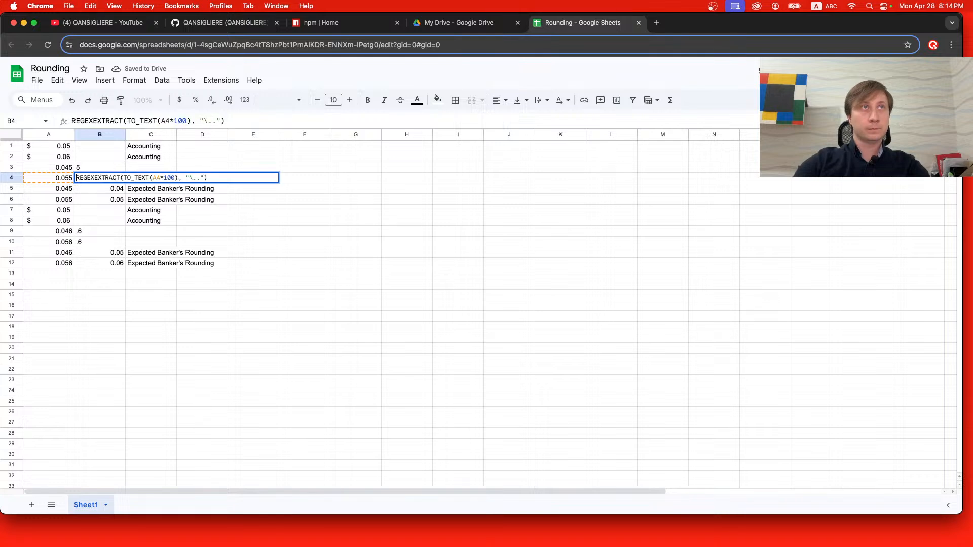
type("=")
key("super+v")
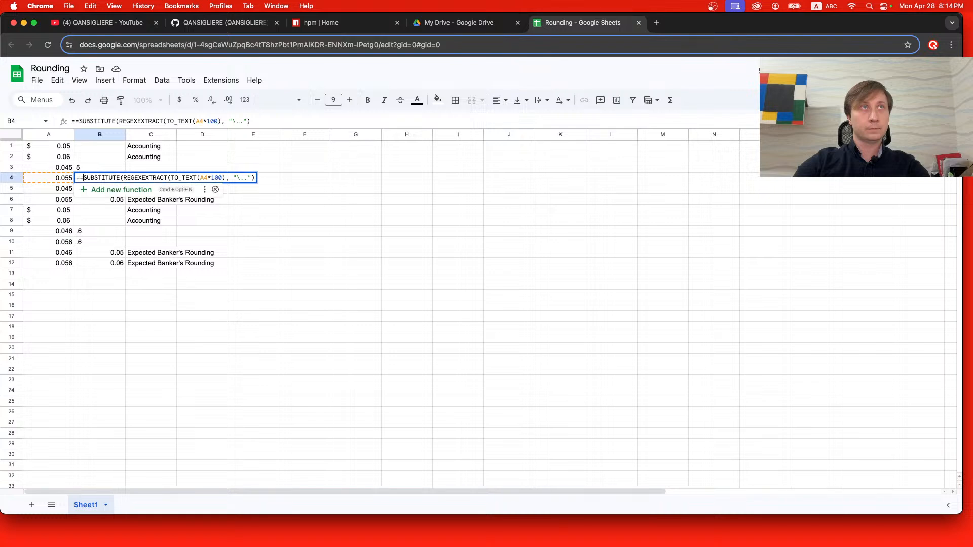
key("BackSpace")
left_click(250, 177)
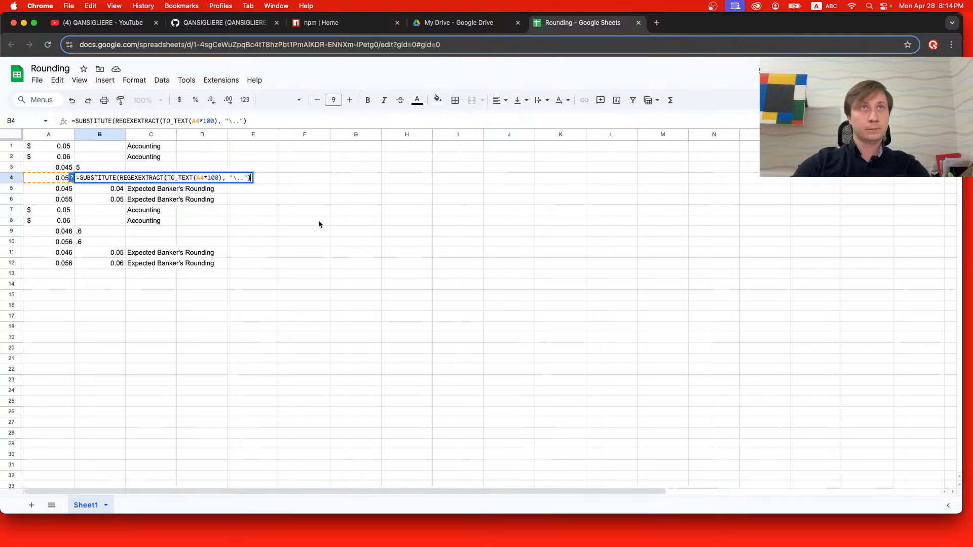
type(", \"9")
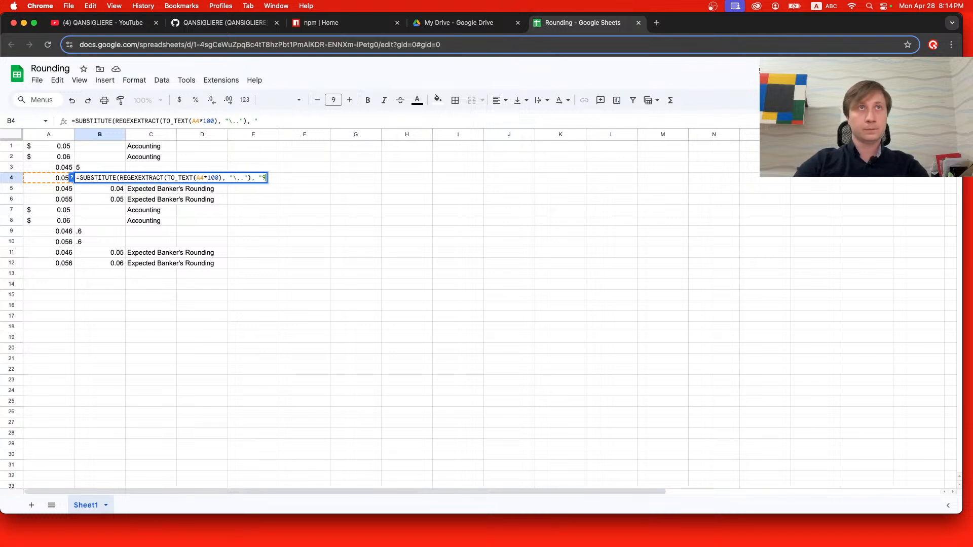
key("BackSpace")
type(".\", ")
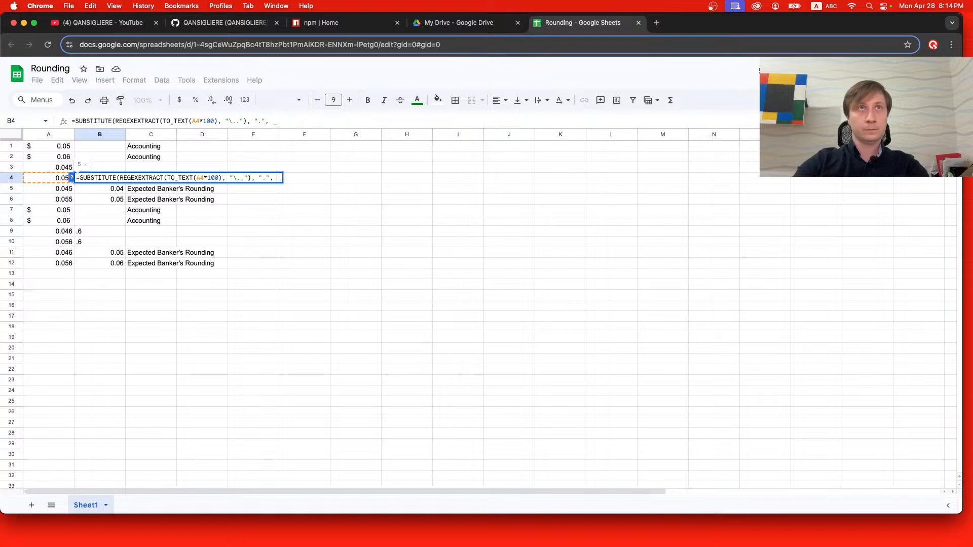
type("\"\")")
key("Return")
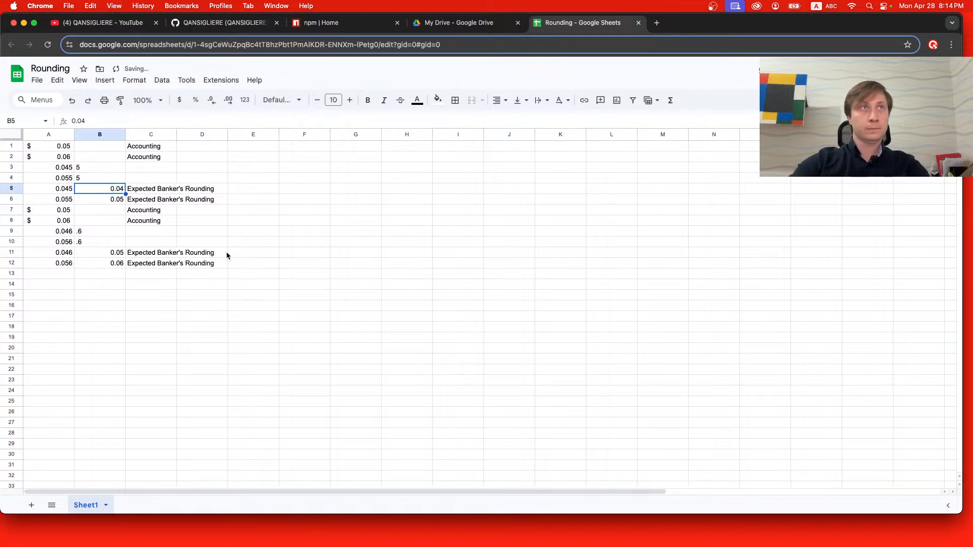
Wrap the REGEXEXTRACT formula in cell B9 in the copied SUBSTITUTE function, replacing "." with an empty string "".
left_click(99, 231)
double_click(99, 233)
left_click(80, 231)
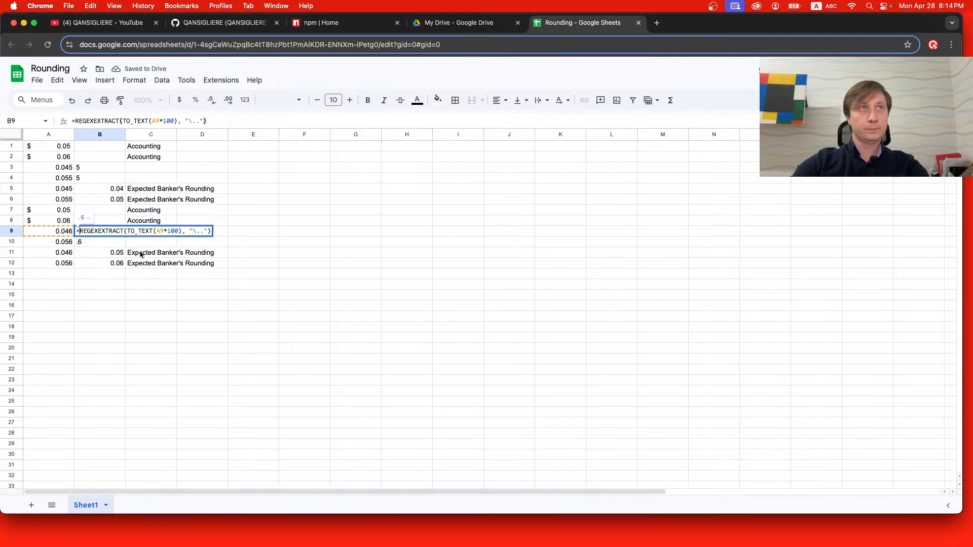
type("=SUBSTITUTE(")
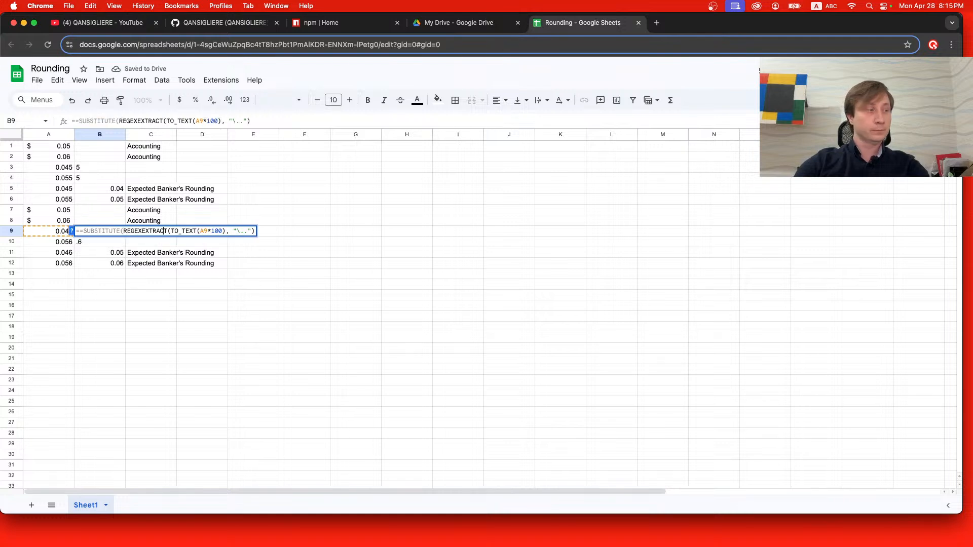
left_click(185, 231)
left_click(229, 231)
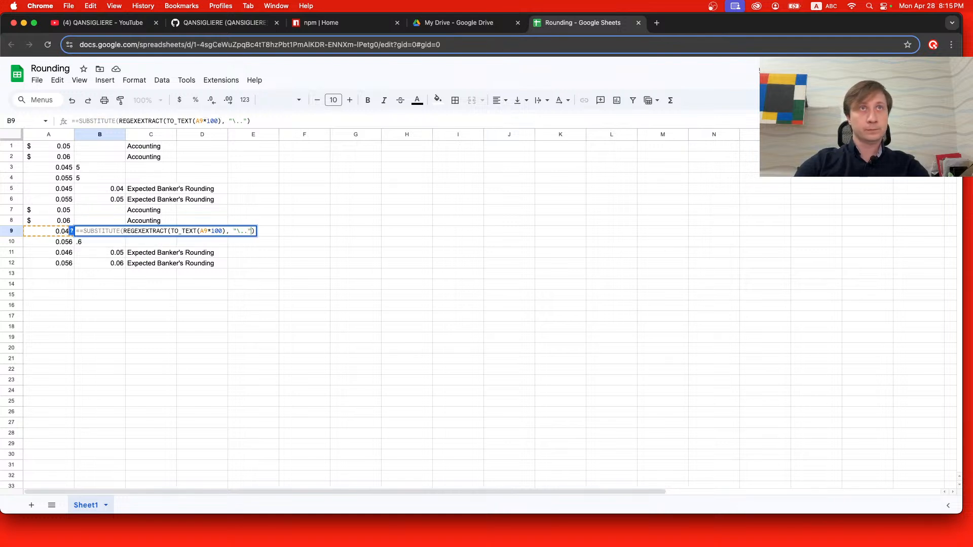
type(", ")
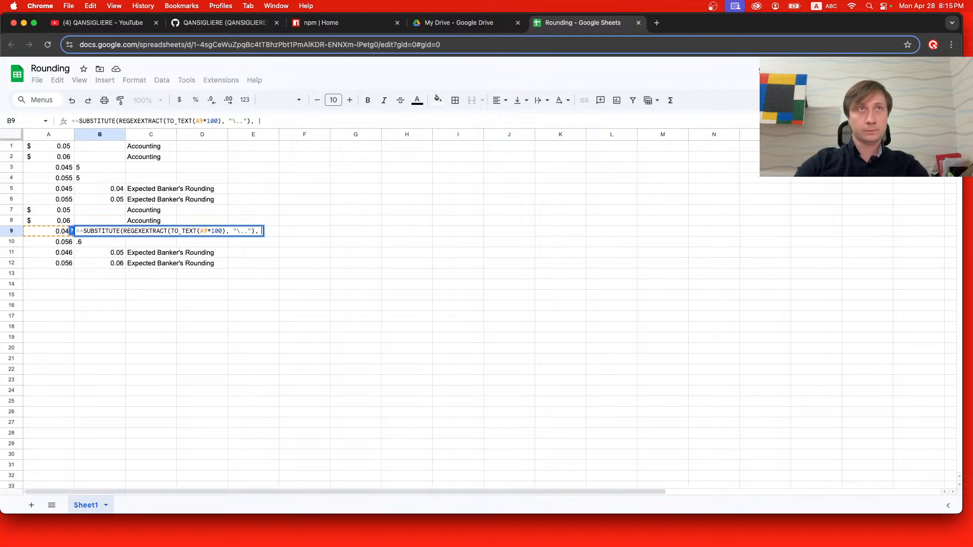
type("\".\",")
key("Return")
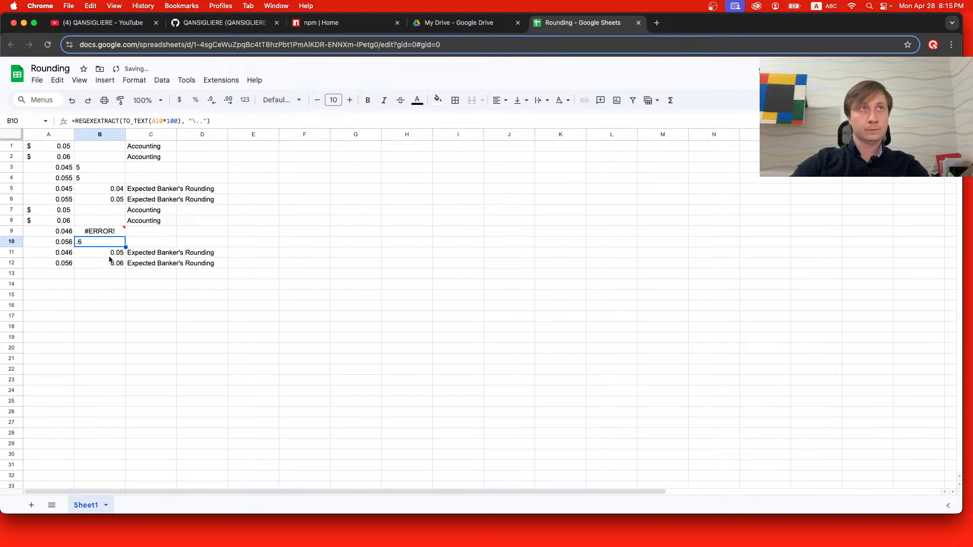
Remove the extra equals sign from the start of the SUBSTITUTE formula in cell B9.
double_click(102, 235)
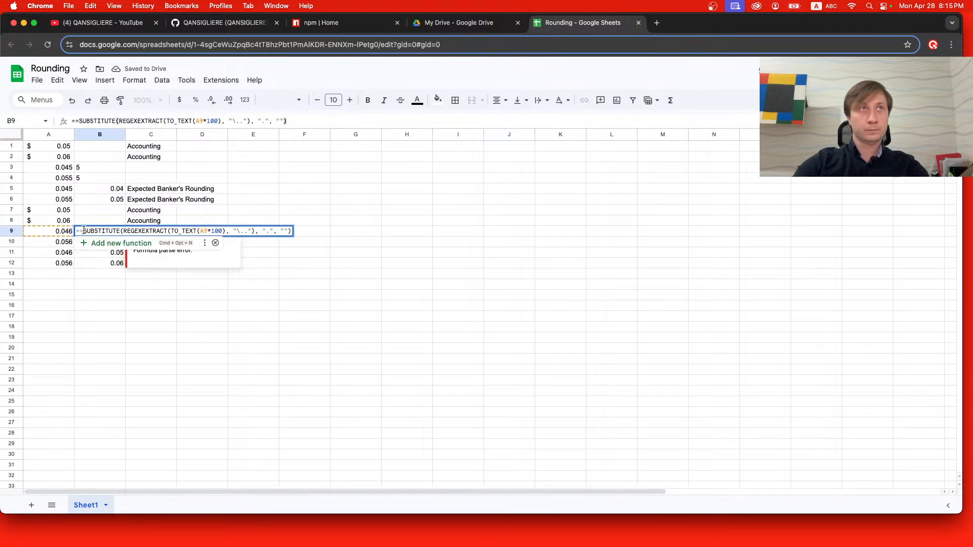
left_click(83, 230)
key("BackSpace")
key("Return")
Change the formula in cell B10 to =SUBSTITUTE(REGEXEXTRACT(TO_TEXT(A10*100), "\.."), ".", "").
double_click(99, 243)
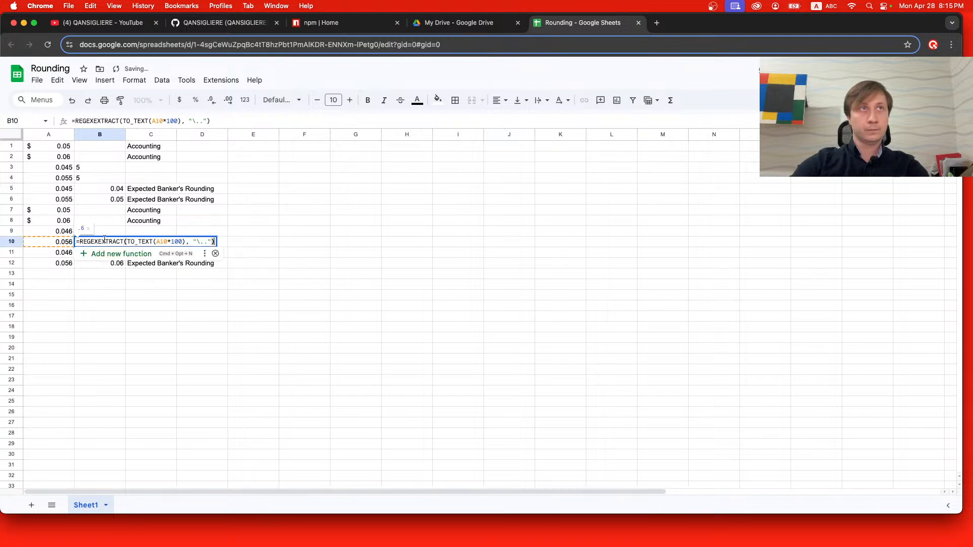
left_click(81, 241)
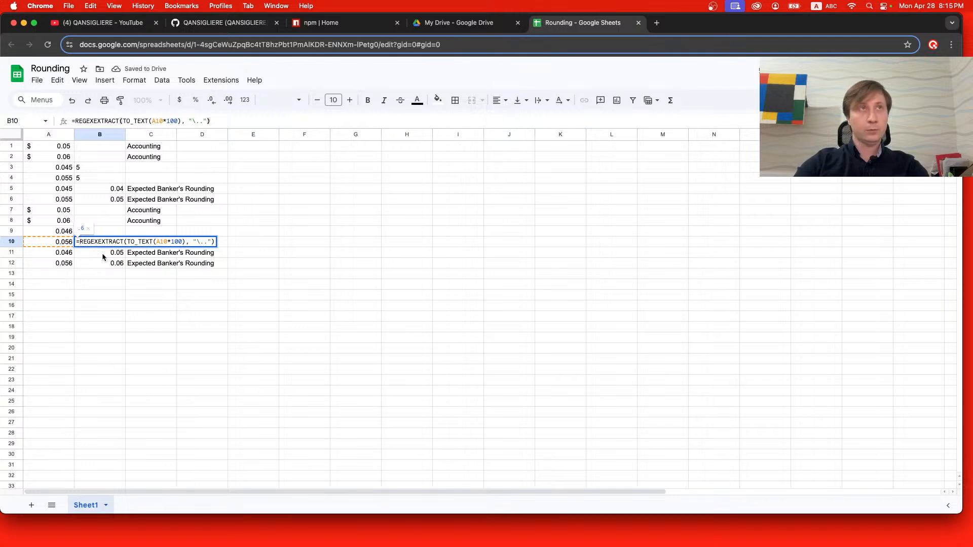
type("=SUBSTITUTE(")
key("BackSpace")
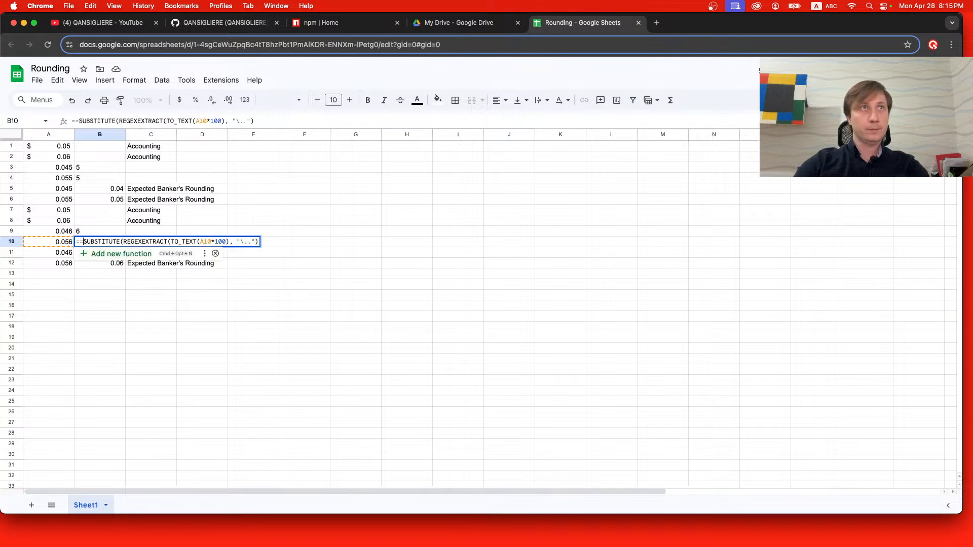
left_click(255, 242)
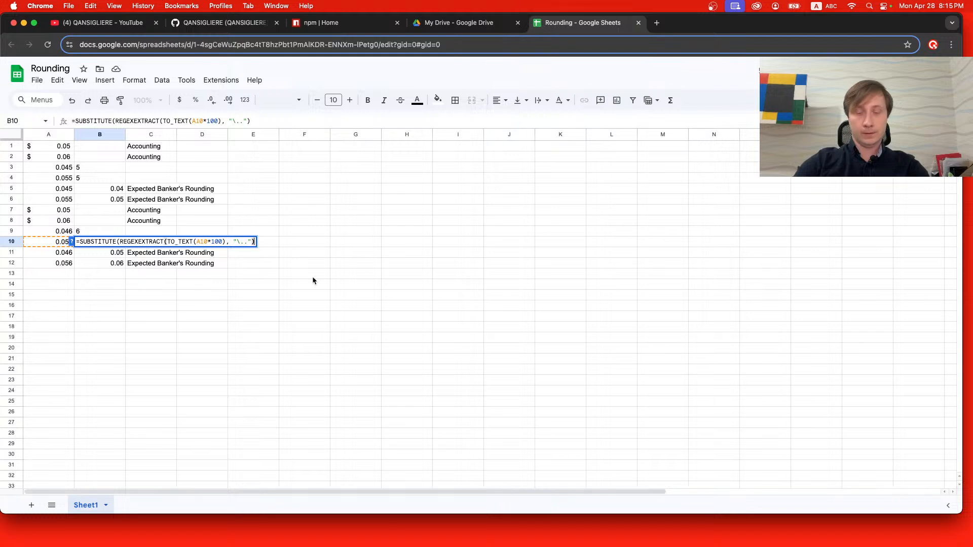
type(", \".")
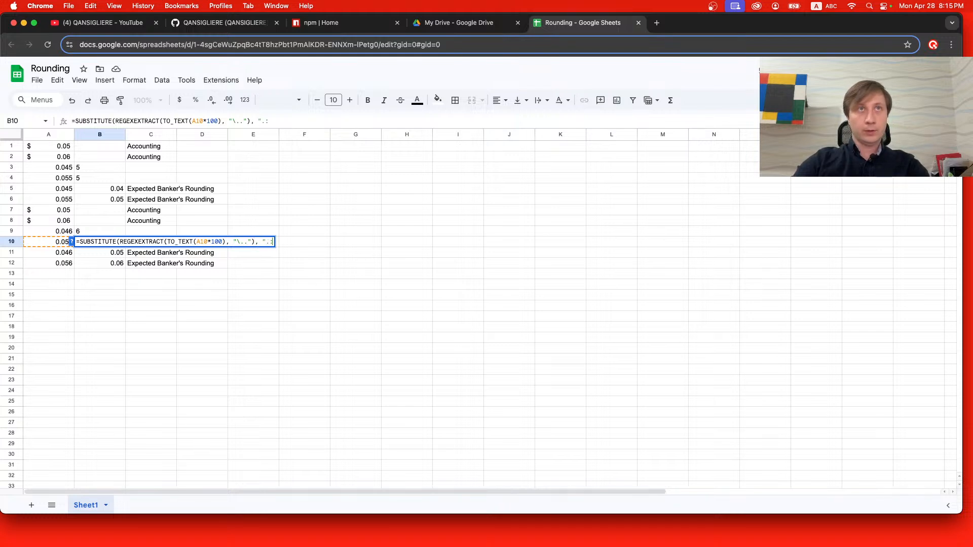
type("\", \"\")")
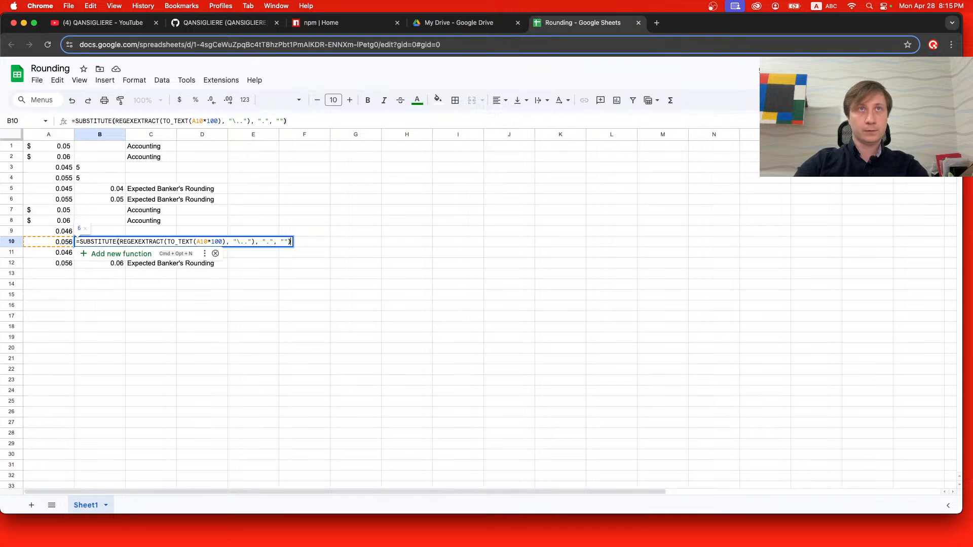
key("Return")
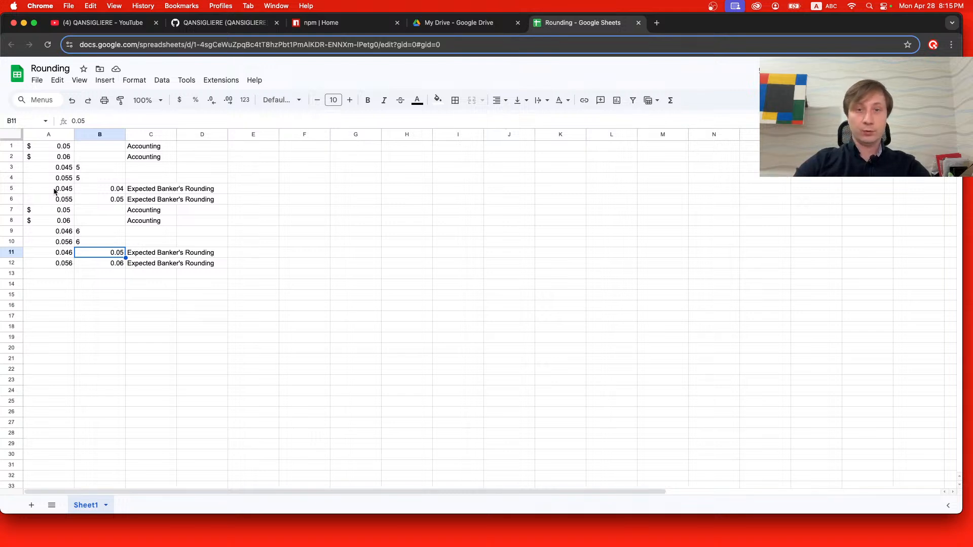
Wrap the SUBSTITUTE formula in cell B3 in the VALUE function.
left_click(89, 167)
double_click(82, 167)
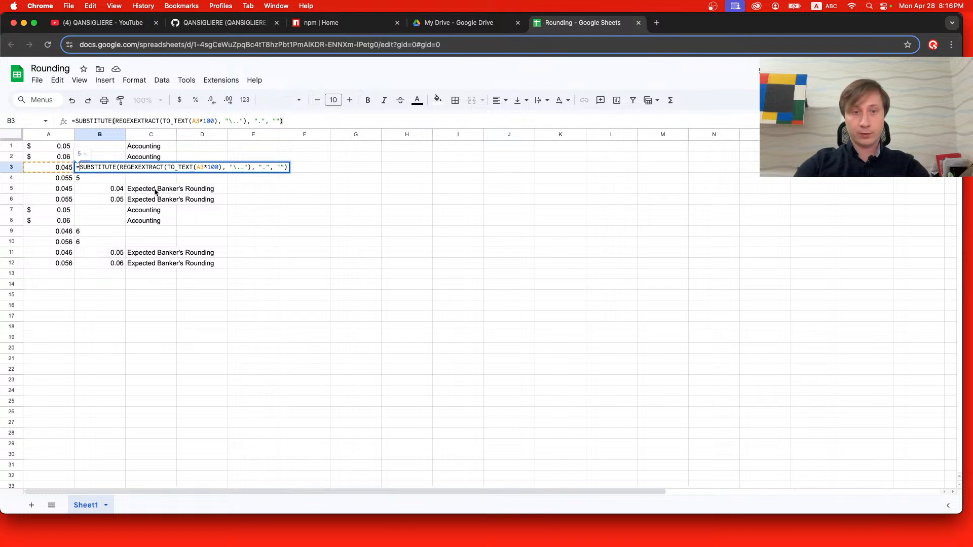
type("VAL")
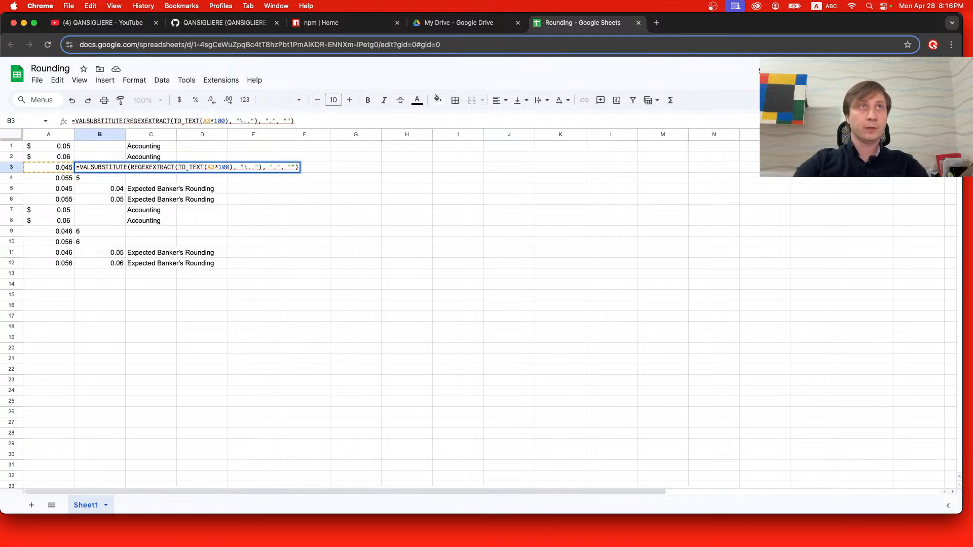
type("UE")
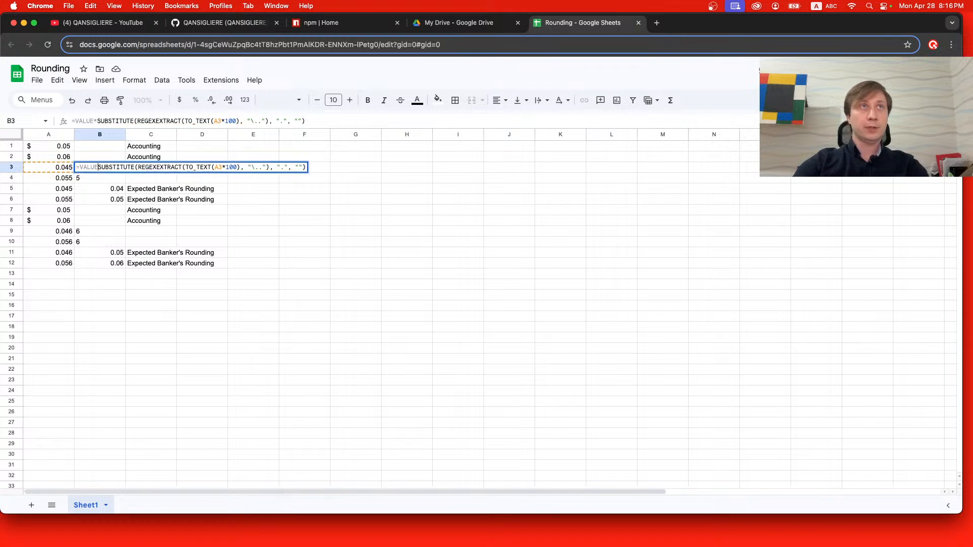
type("(")
left_click(309, 167)
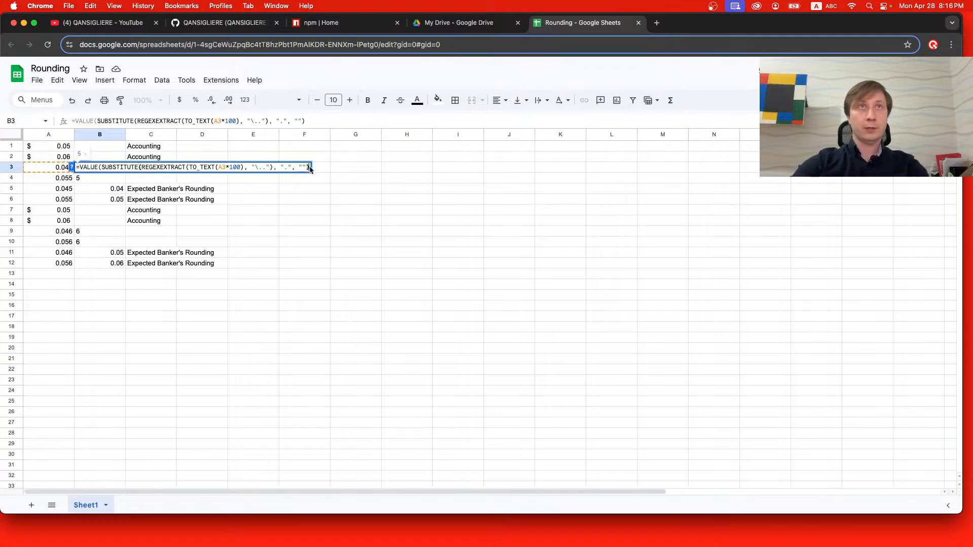
type(")")
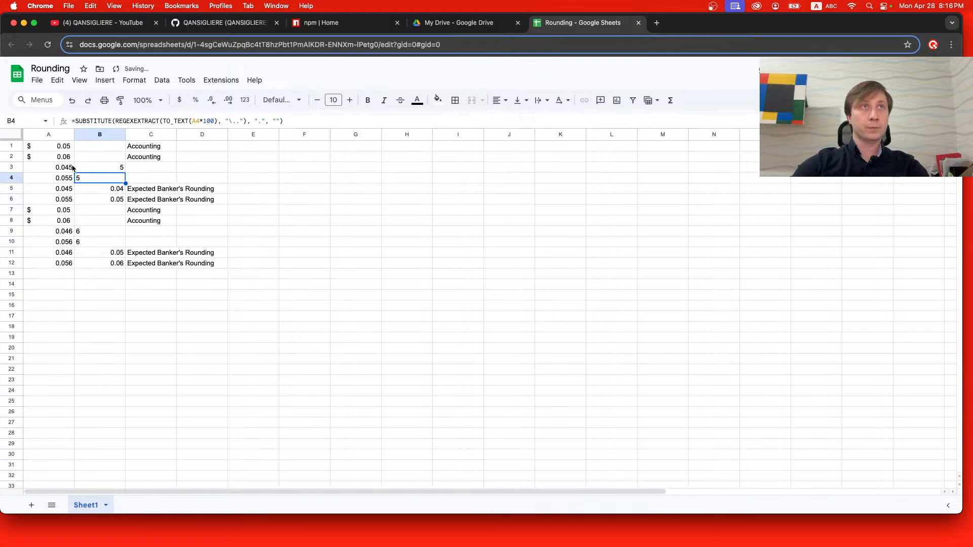
Wrap the SUBSTITUTE formula in cell B4 in the VALUE function.
double_click(99, 178)
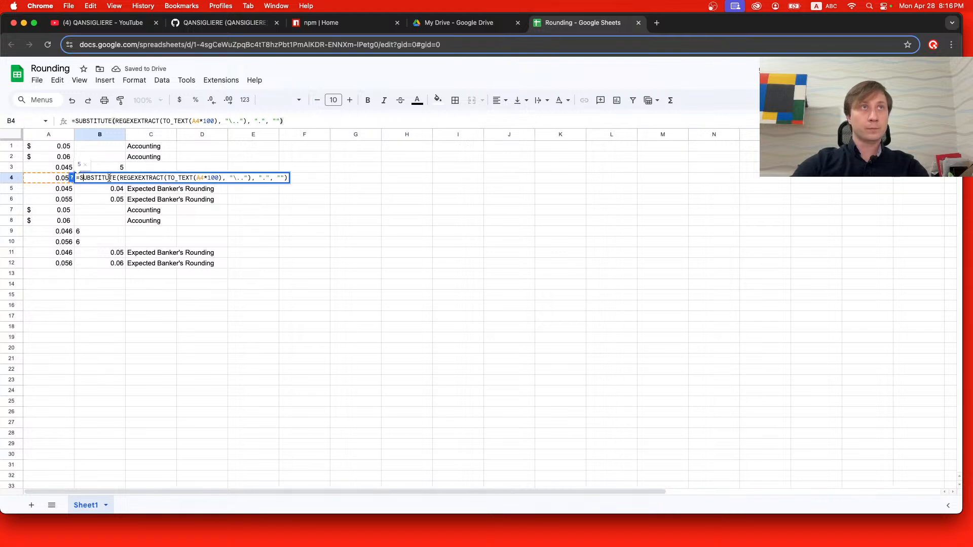
type("VALUE(")
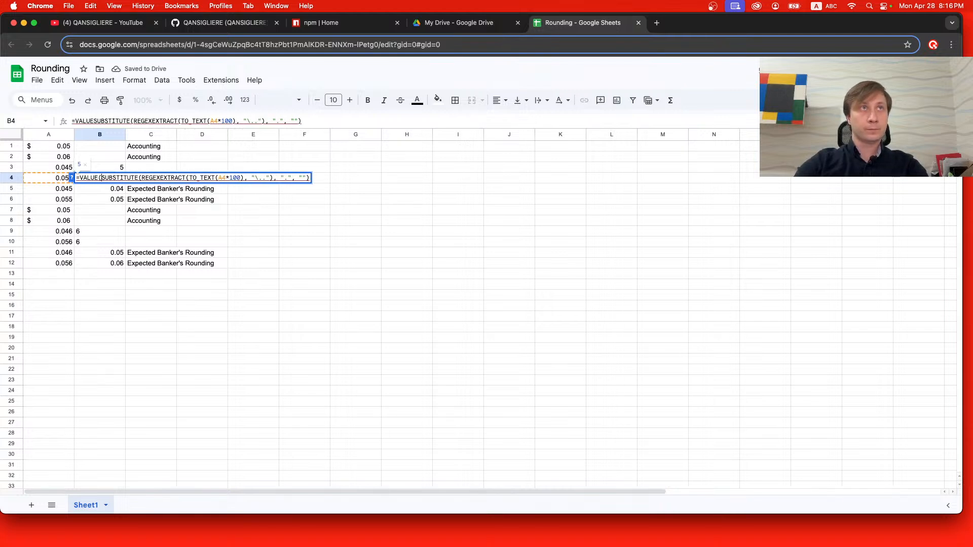
left_click(308, 178)
type(")")
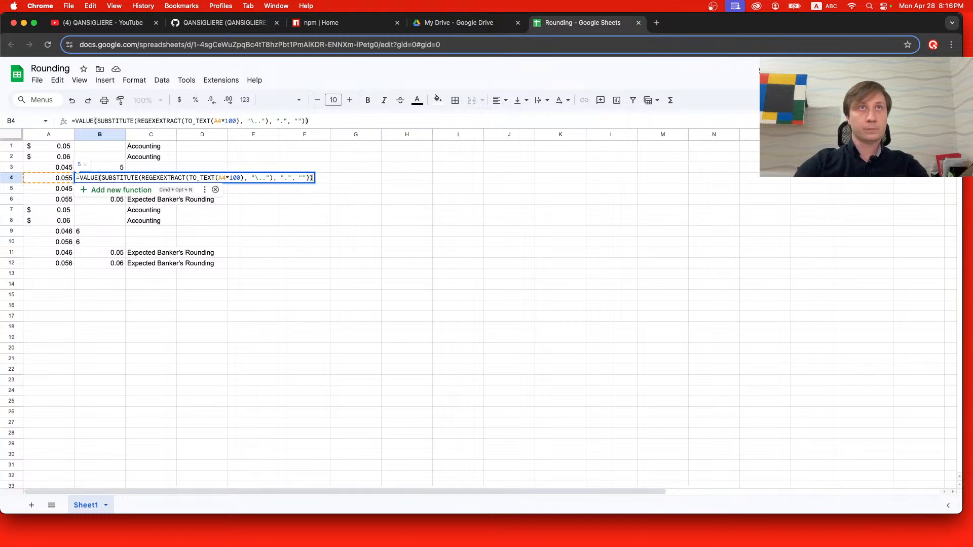
key("Return")
Wrap the SUBSTITUTE formula in cell B9 in the VALUE function.
double_click(103, 232)
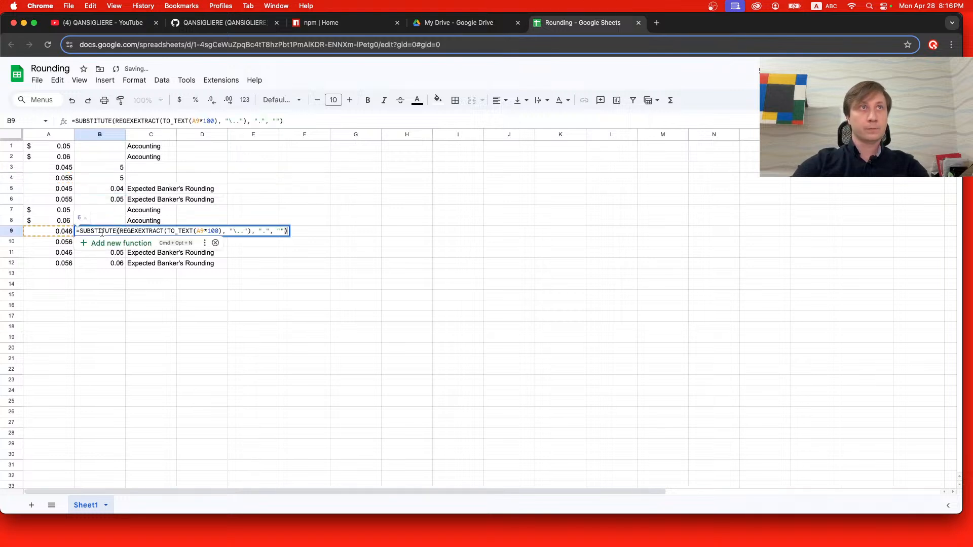
left_click(80, 231)
type("VAV")
key("BackSpace")
type("LU")
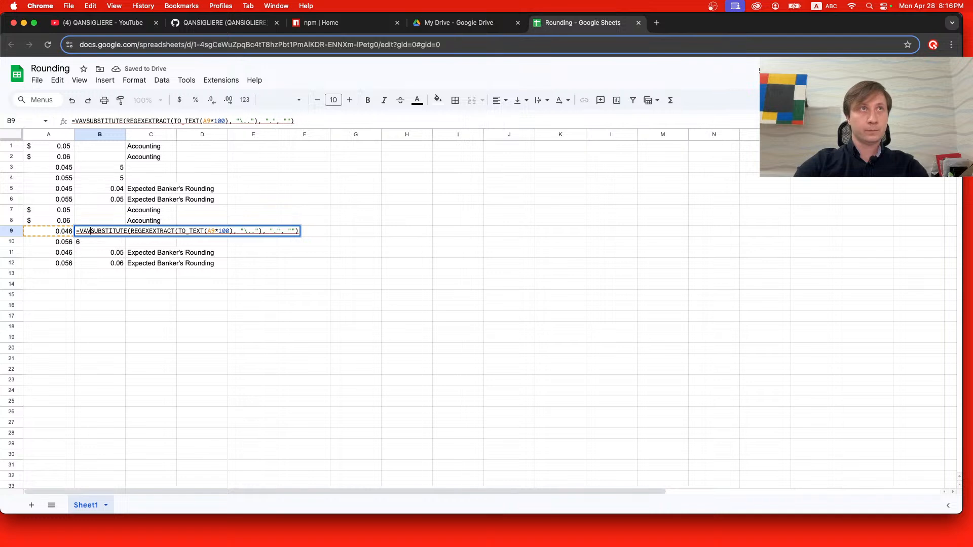
type("E(")
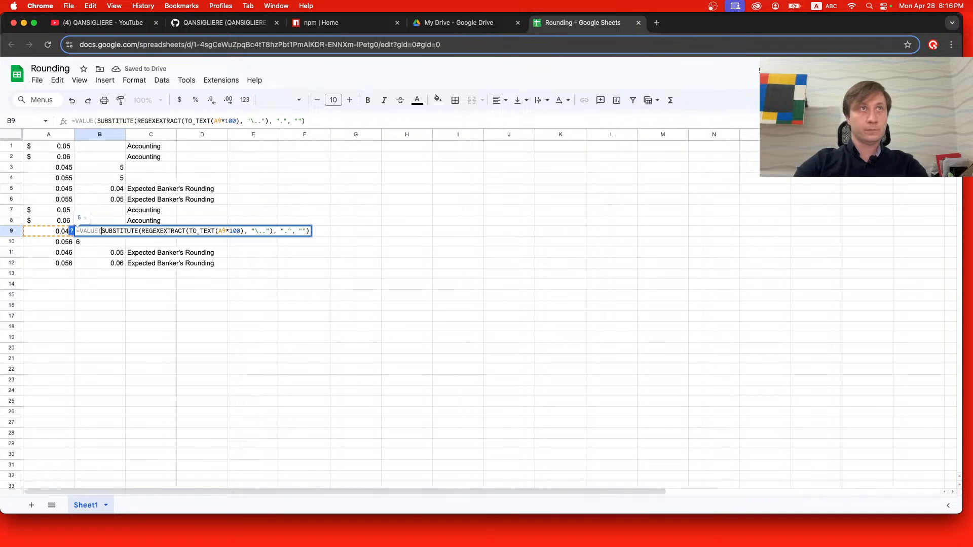
left_click(308, 231)
type(")")
key("Return")
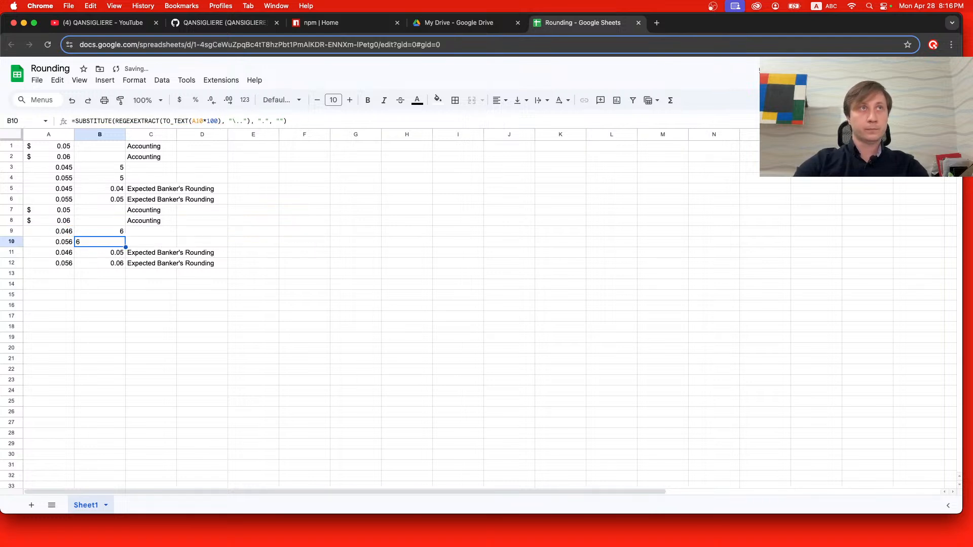
Wrap the SUBSTITUTE formula in cell B10 in the VALUE function.
double_click(114, 246)
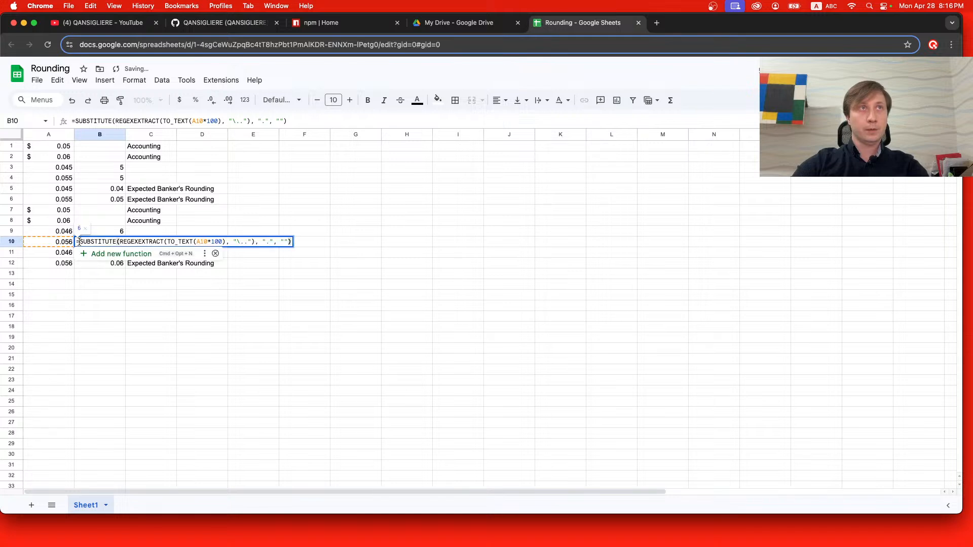
left_click(79, 242)
type("VA:")
key("BackSpace")
type("LUE(")
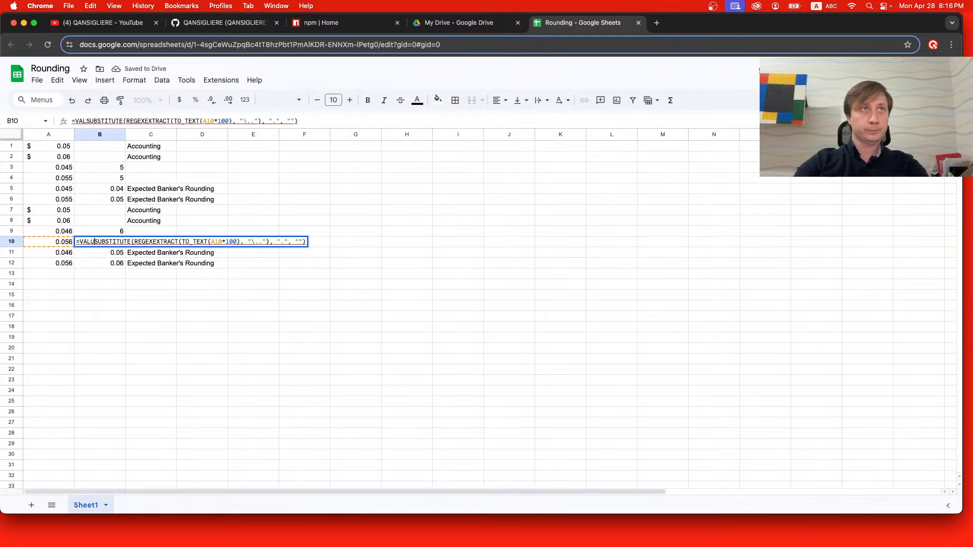
left_click(313, 242)
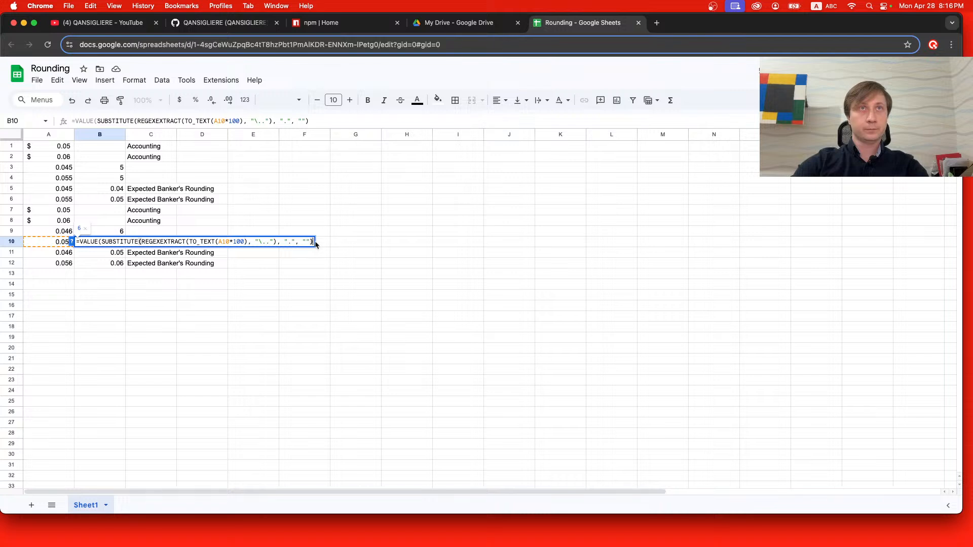
type(")")
key("Return")
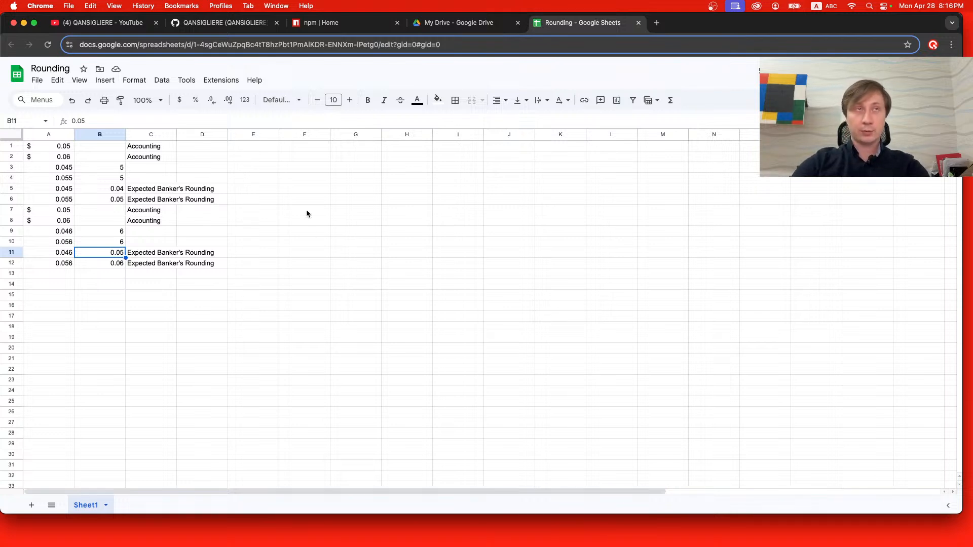
Start an IF function around the VALUE formula in cell B3 with the condition <= 5.
left_click(120, 170)
double_click(90, 165)
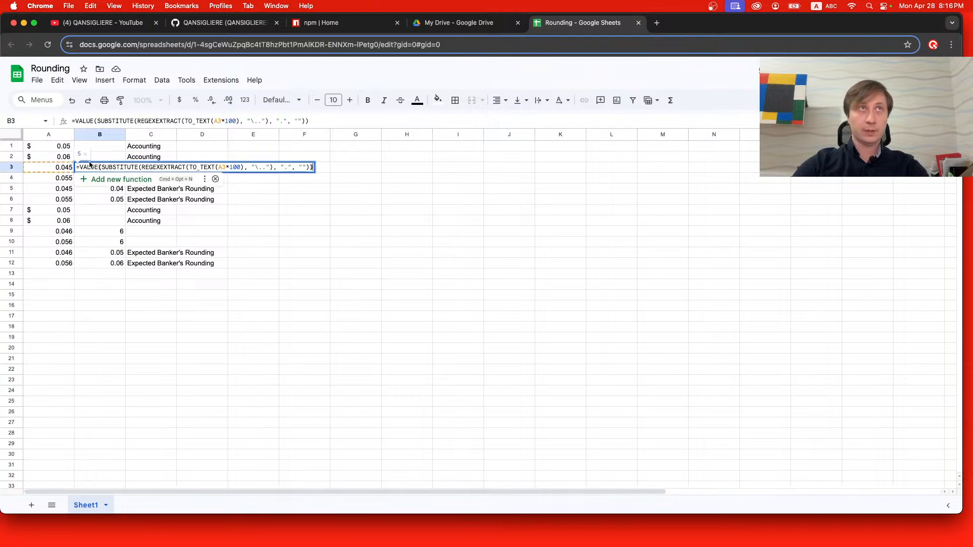
left_click(80, 167)
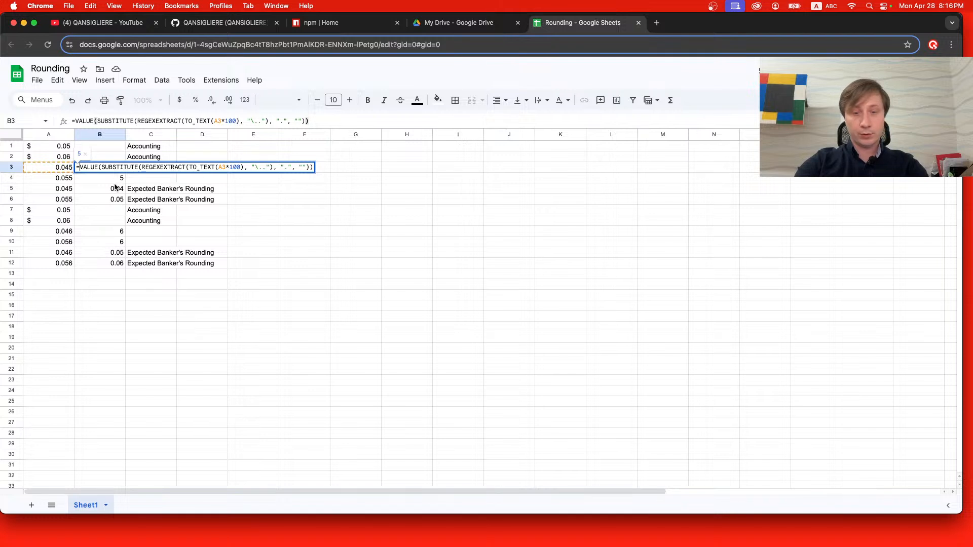
type("if(")
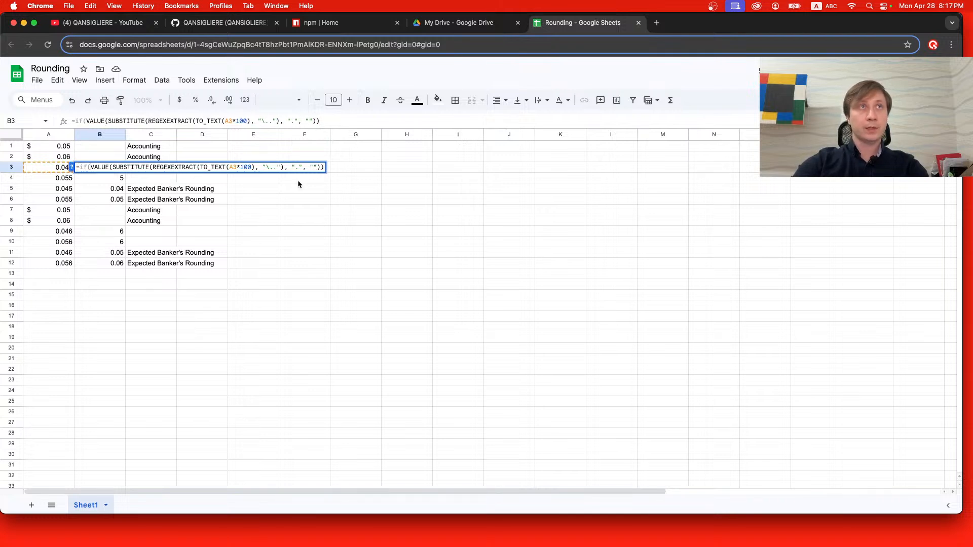
key("End")
type(",")
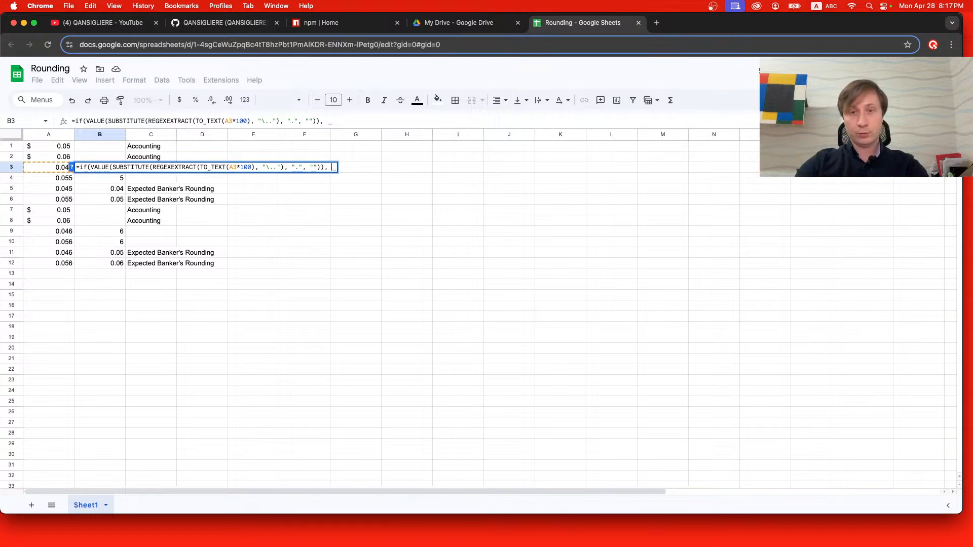
key("Left")
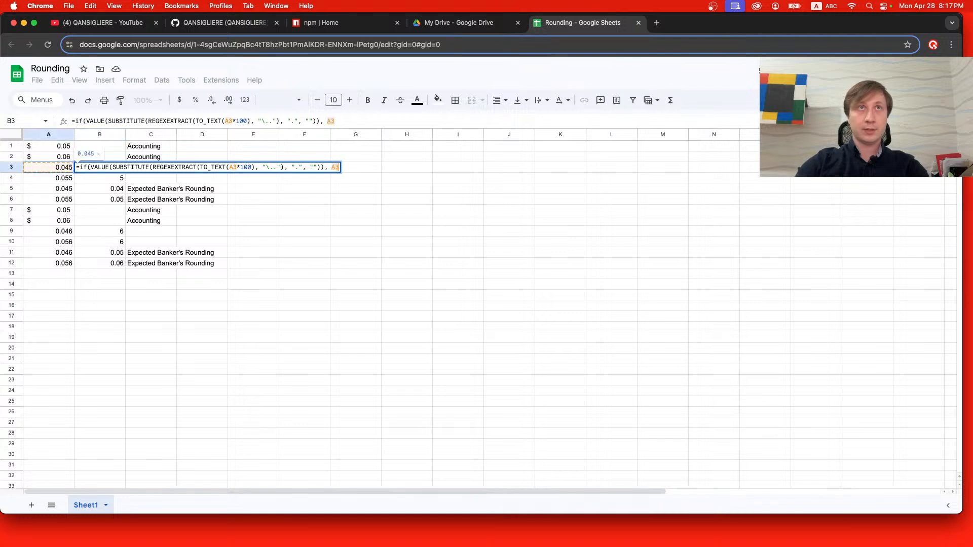
key("BackSpace")
key("BackSpace")
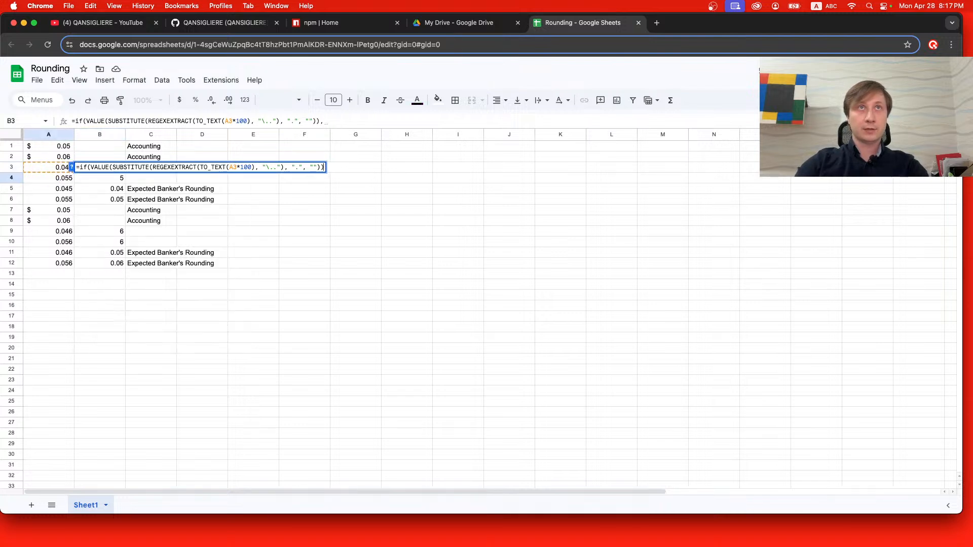
type("<=")
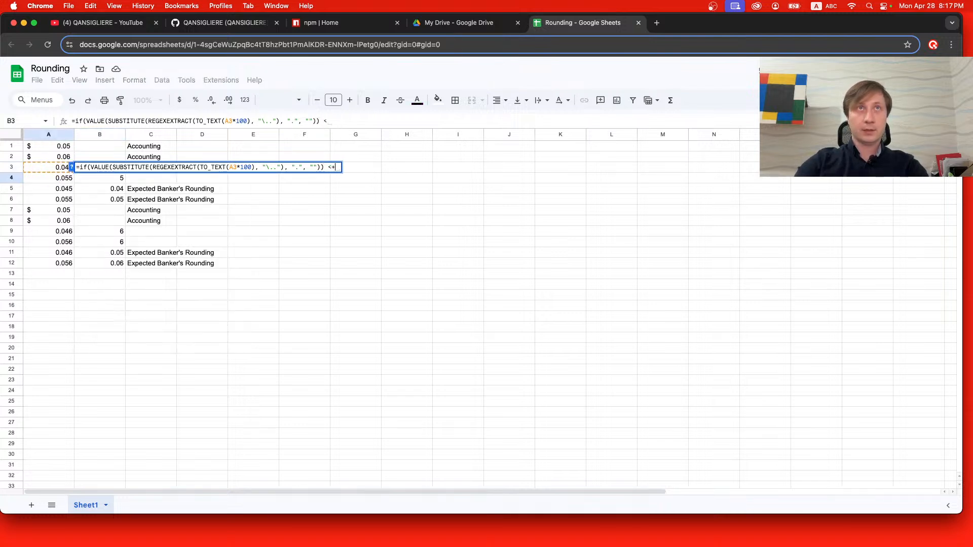
key("BackSpace")
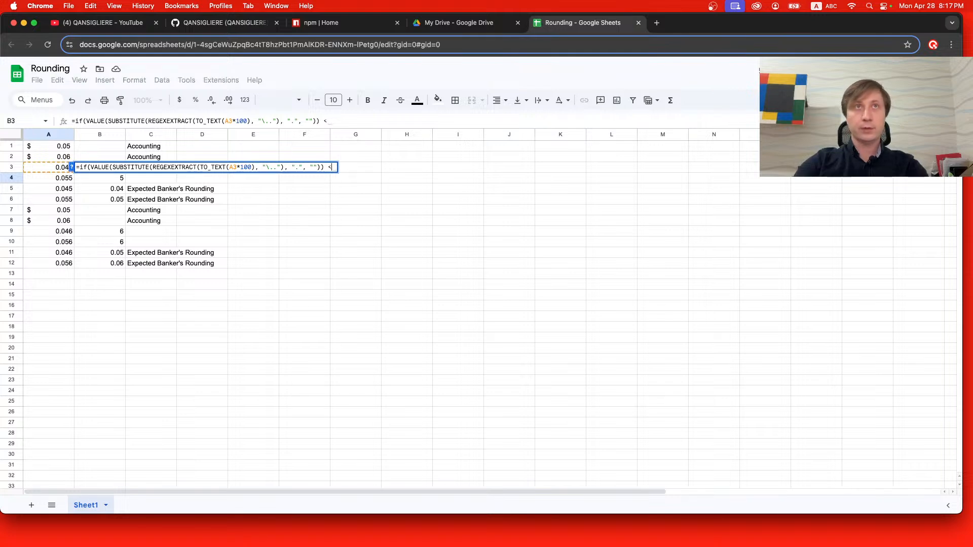
type("= 5, ")
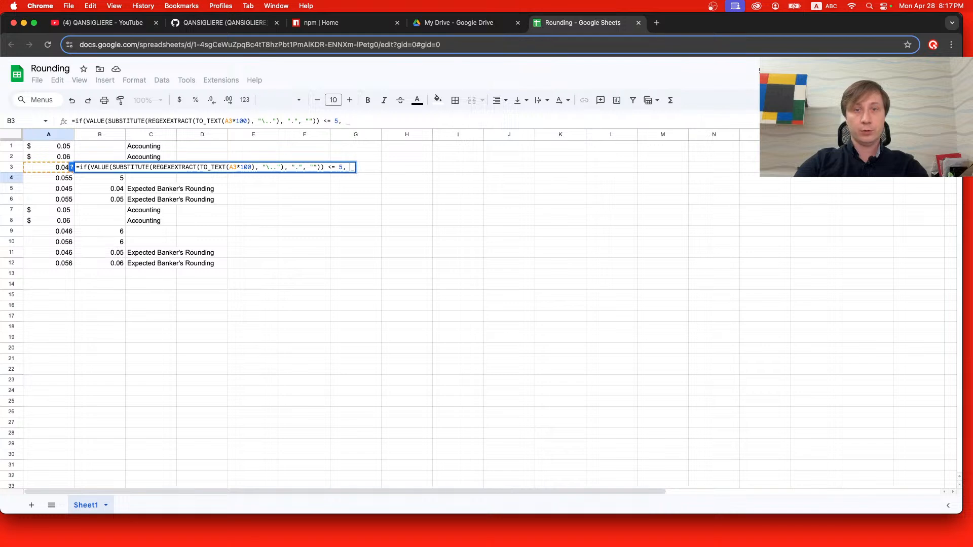
type("ROU")
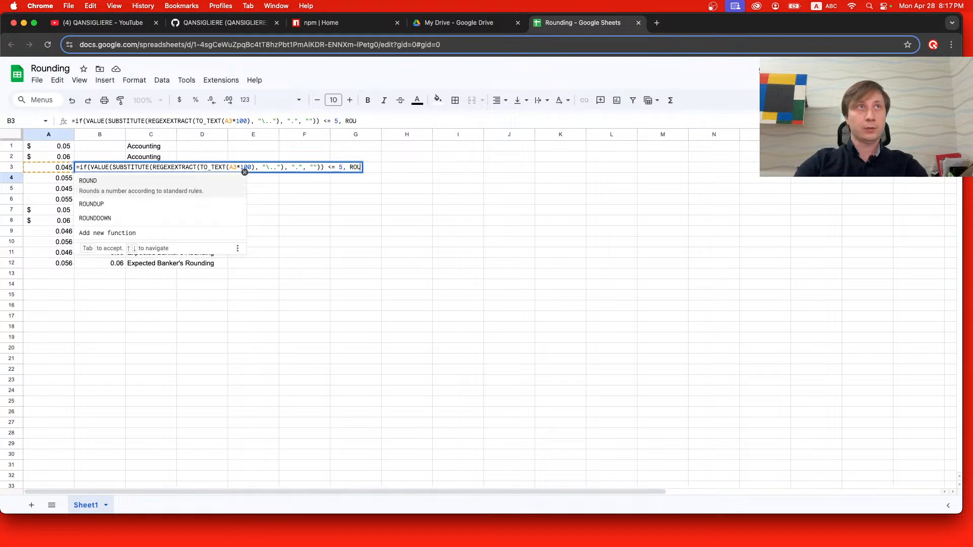
Add ROUNDDOWN(A3, 2) as the value-if-true argument of the IF formula in cell B3.
key("Down")
key("Down")
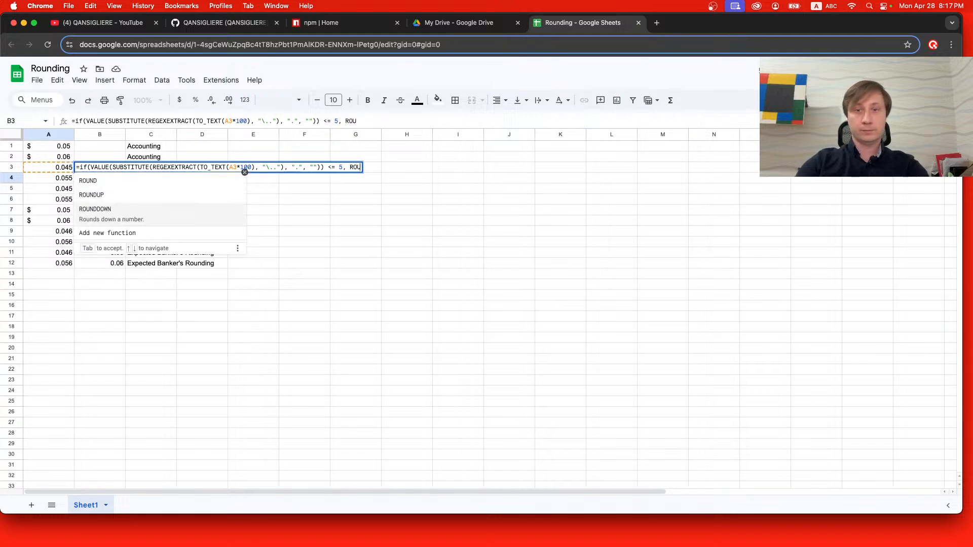
key("Tab")
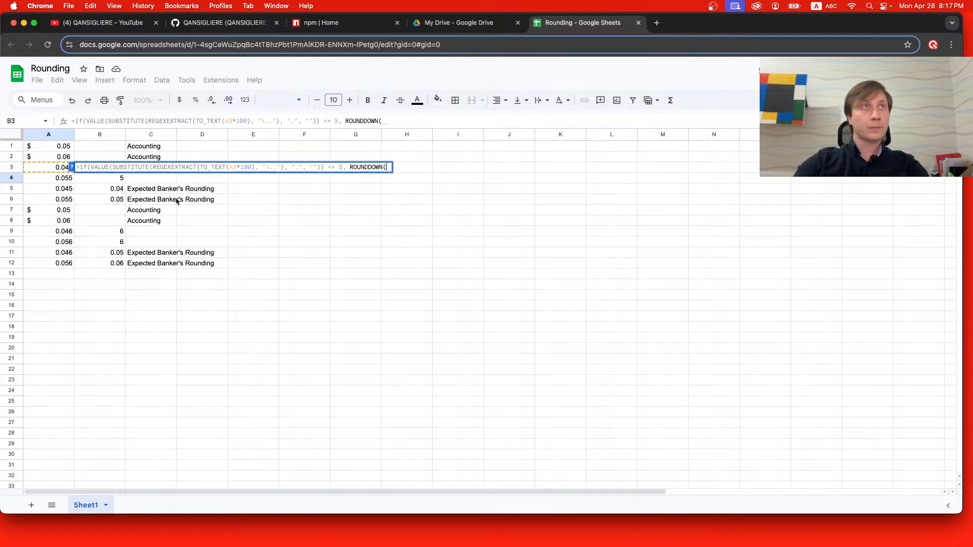
left_click(54, 168)
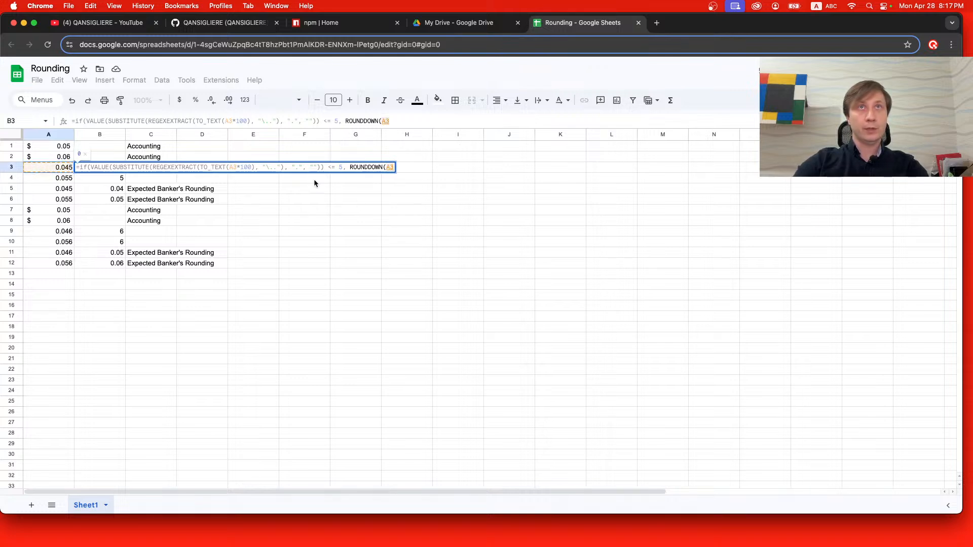
type(", ")
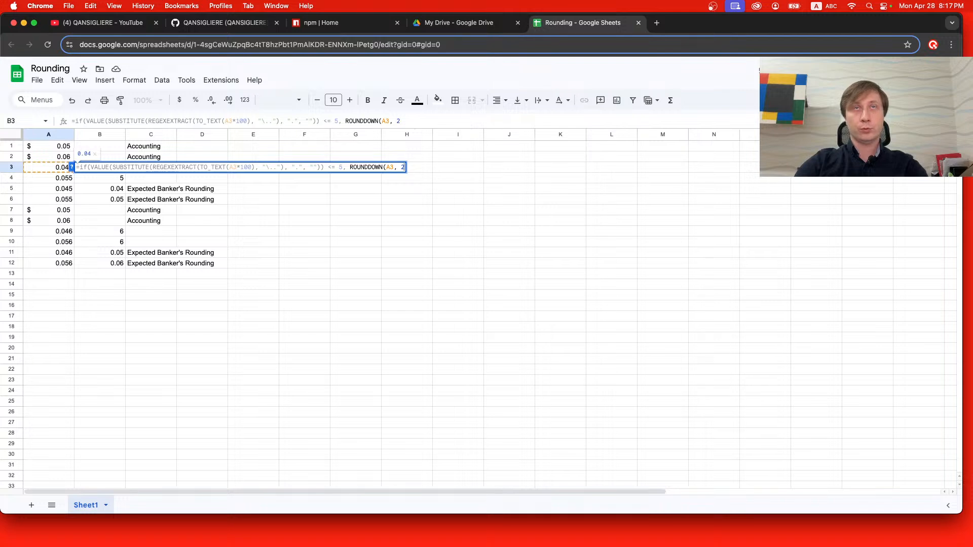
type("2),")
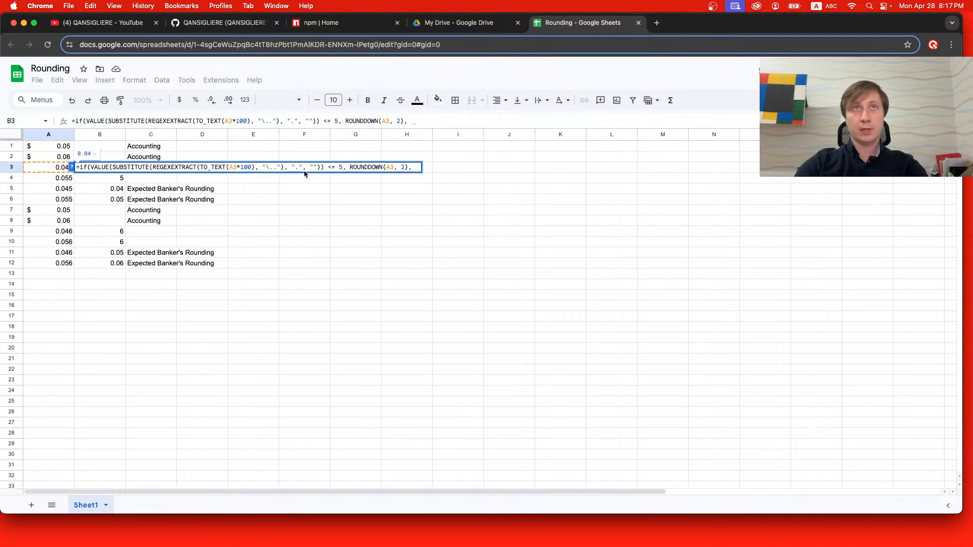
Add ROUNDUP(A3, 2) as the value-if-false argument and complete the IF formula in cell B3.
type("ROUN")
key("Down")
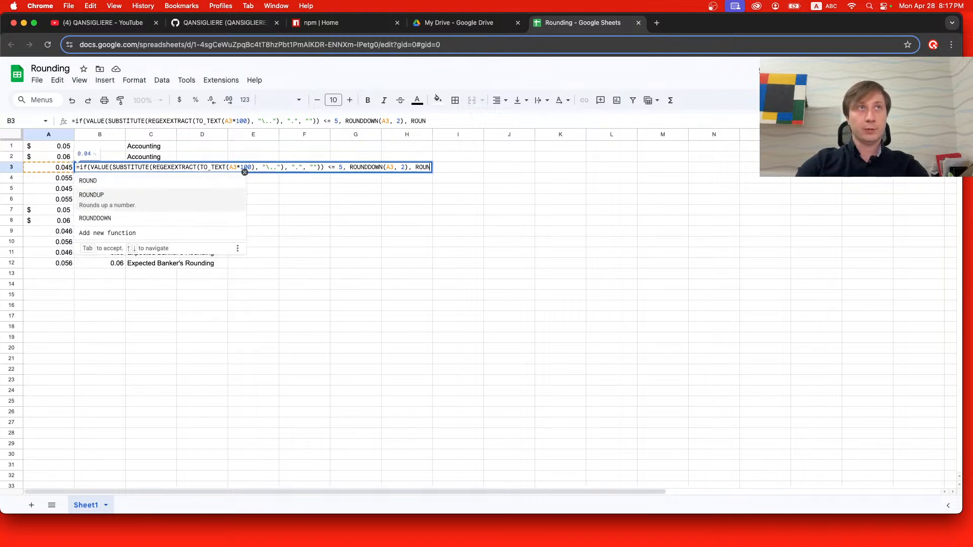
key("Tab")
type("(A")
key("BackSpace")
key("BackSpace")
type("A3, ")
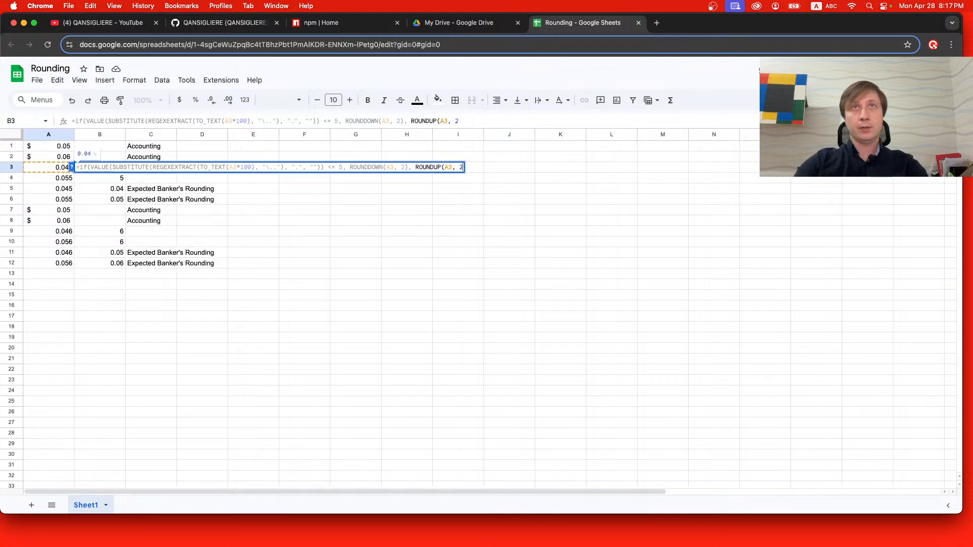
type("2)")
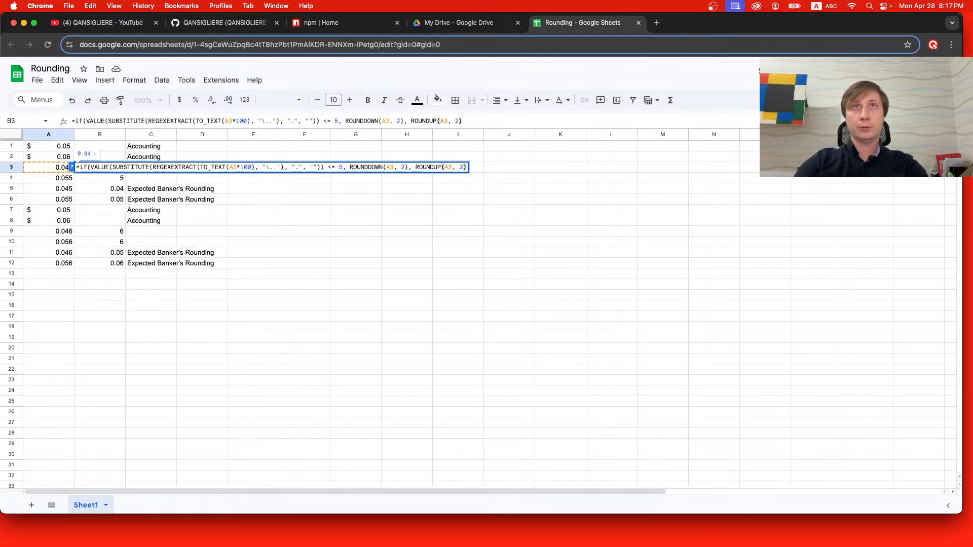
type(")")
key("Return")
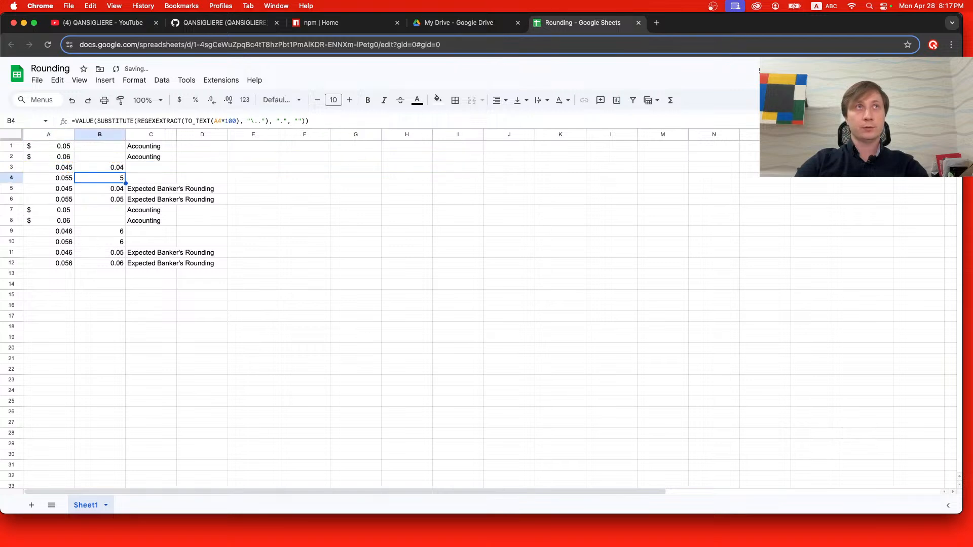
Start an IF function around the VALUE formula in cell B4 with the condition <= 5.
double_click(99, 178)
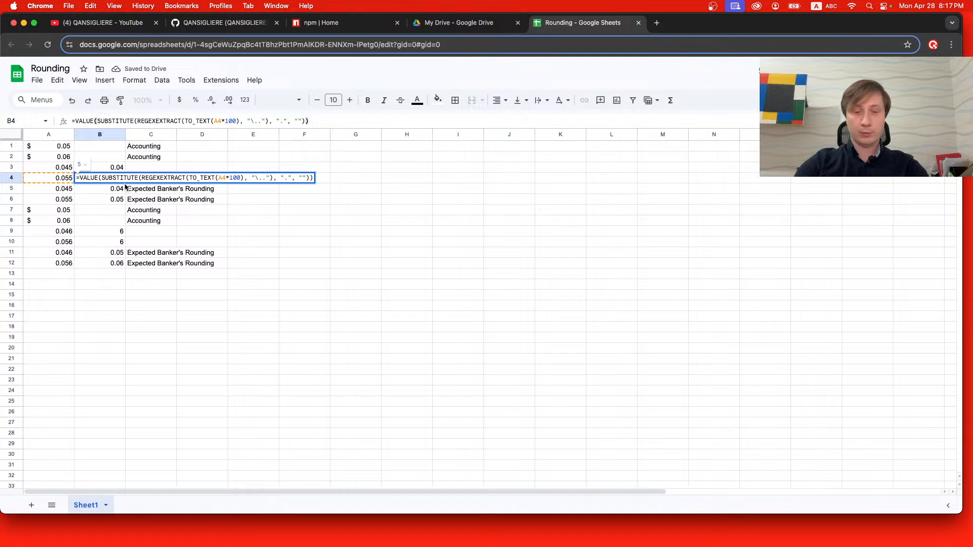
key("super+Left")
key("Right")
type("IF(")
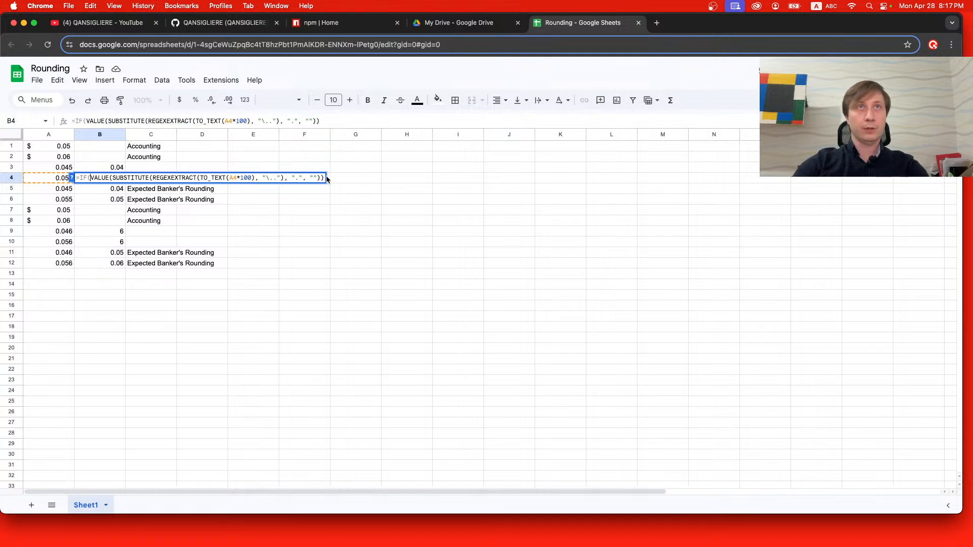
key("super+Right")
type("<=")
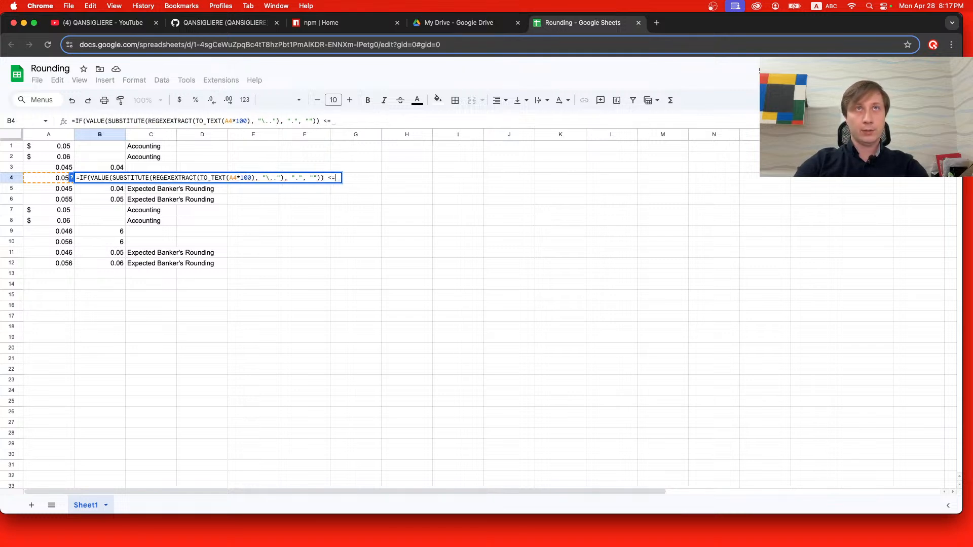
type(" 5.")
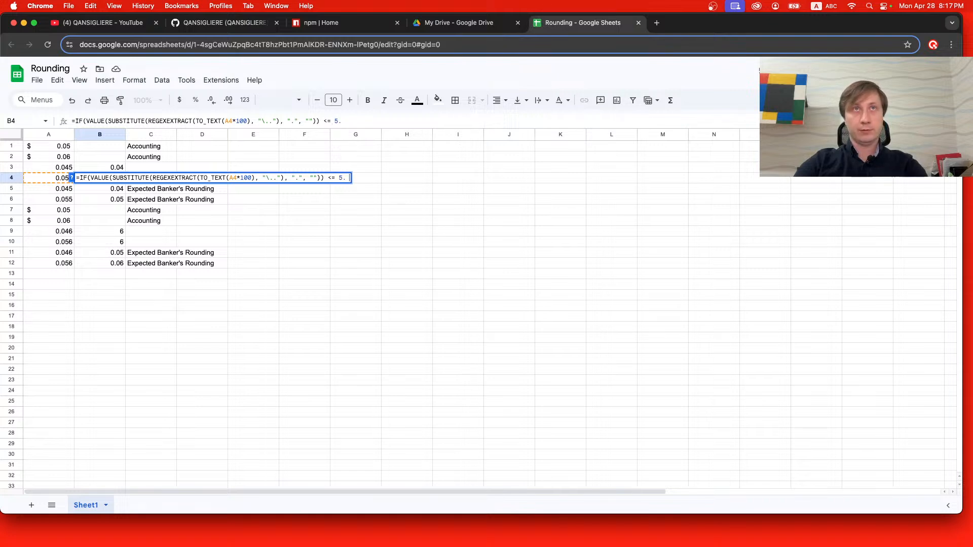
key("BackSpace")
Add ROUNDDOWN(A4, 2) as the value-if-true argument of the IF formula in cell B4.
type(", ROU")
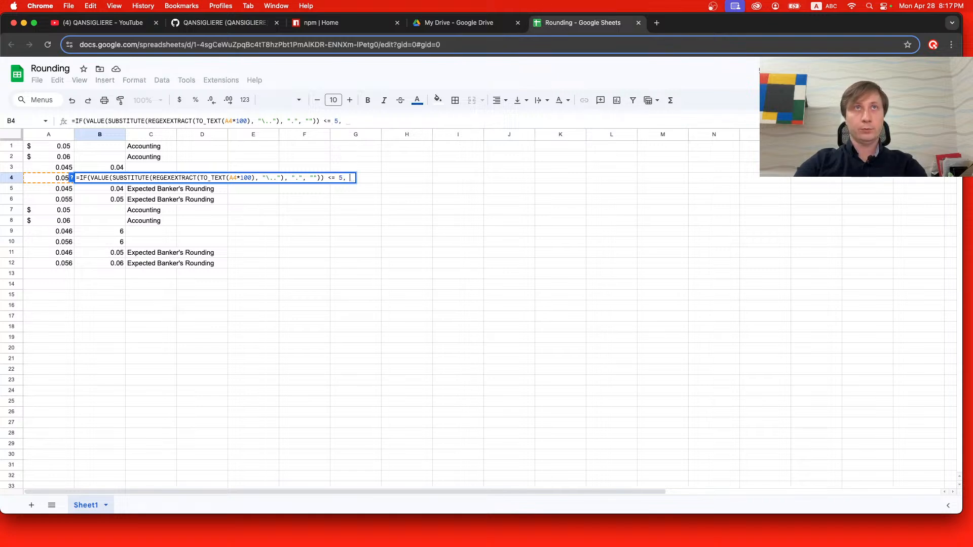
key("Down")
key("Down")
key("Tab")
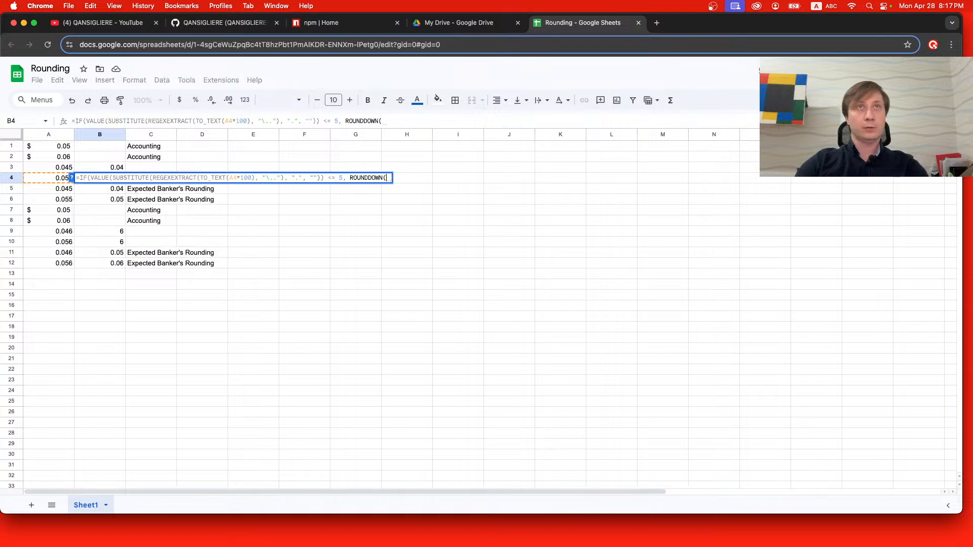
type("A")
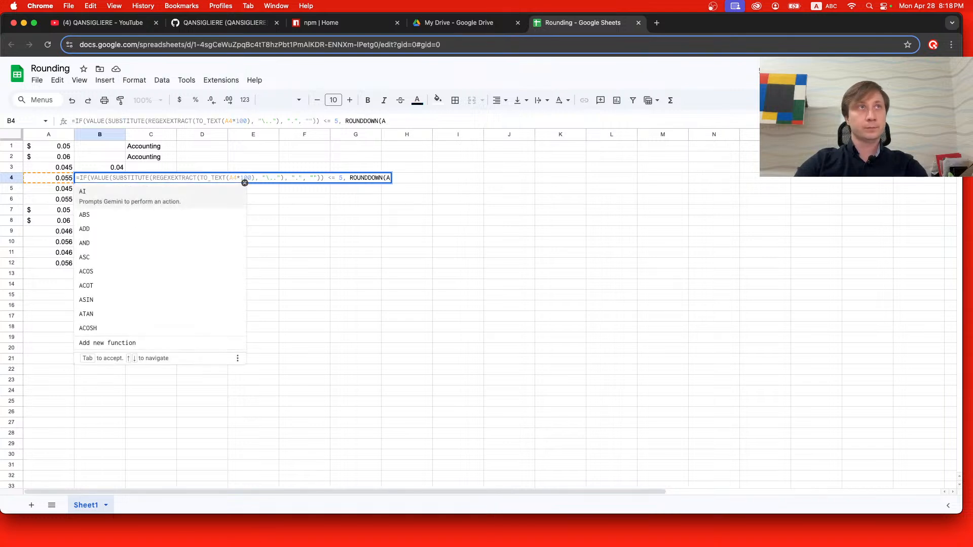
type("4, 2")
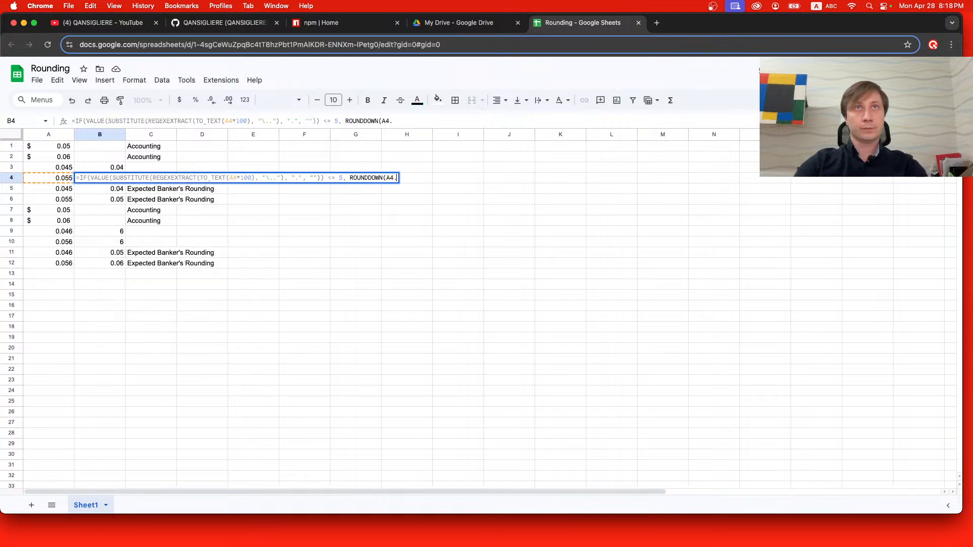
type("), ")
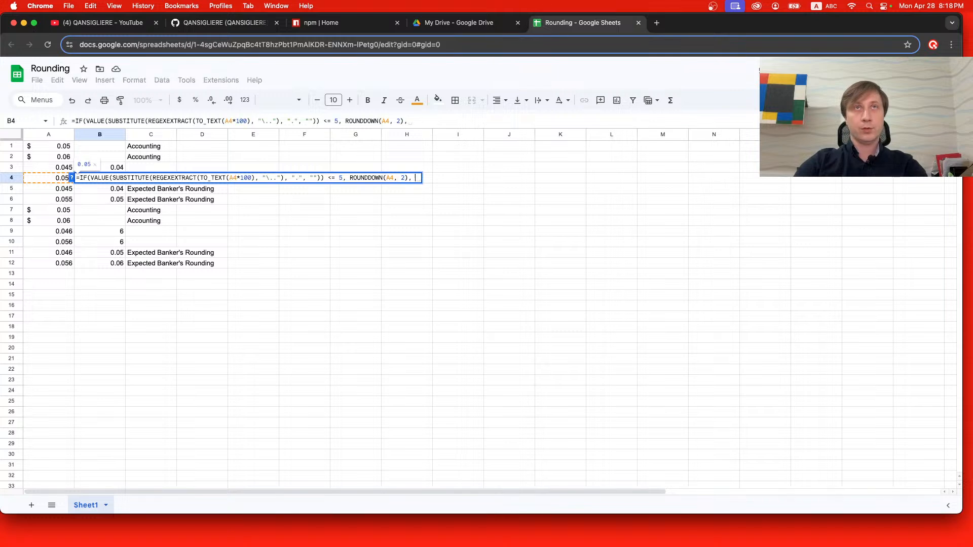
type("ROUND")
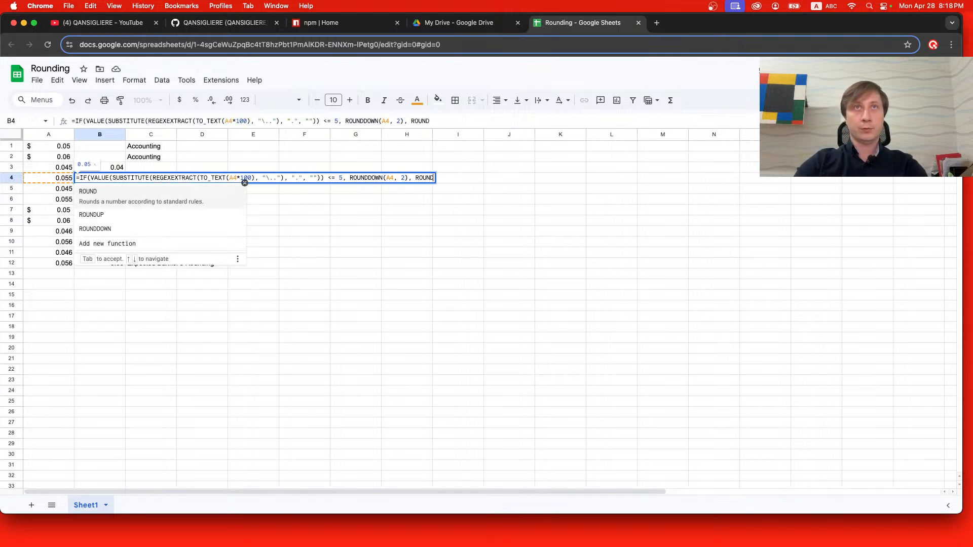
Add ROUNDUP(A4, 2) as the value-if-false argument and complete the IF formula in cell B4.
key("Tab")
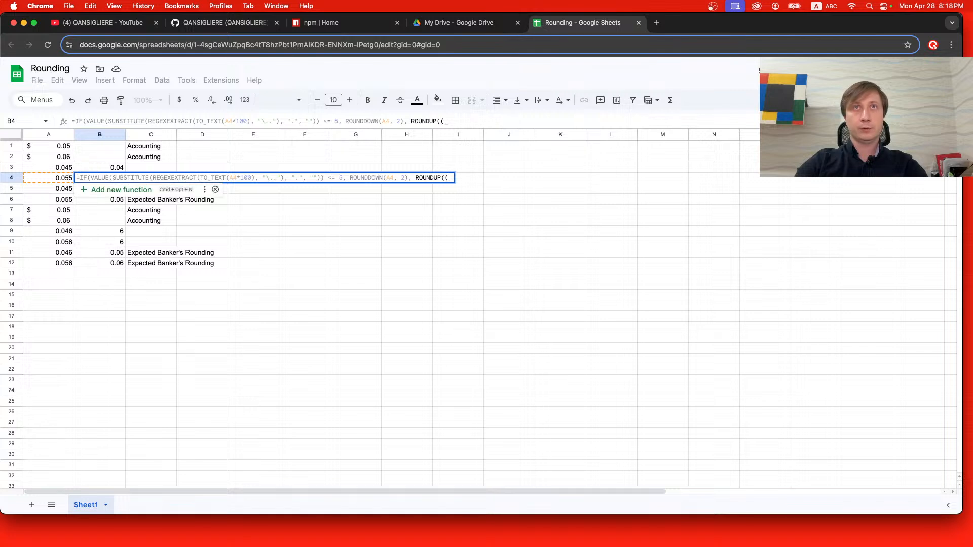
type("A4, 2")
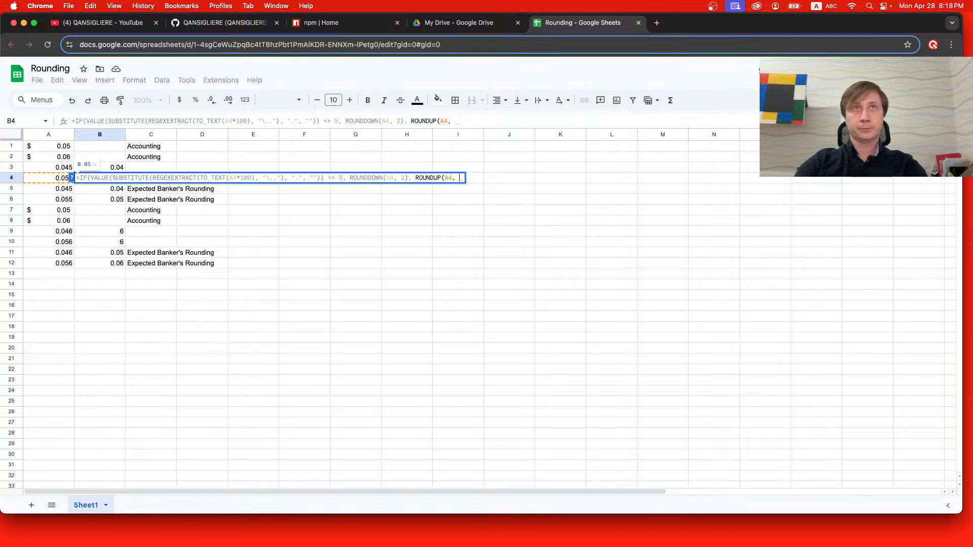
type(")")
key("Return")
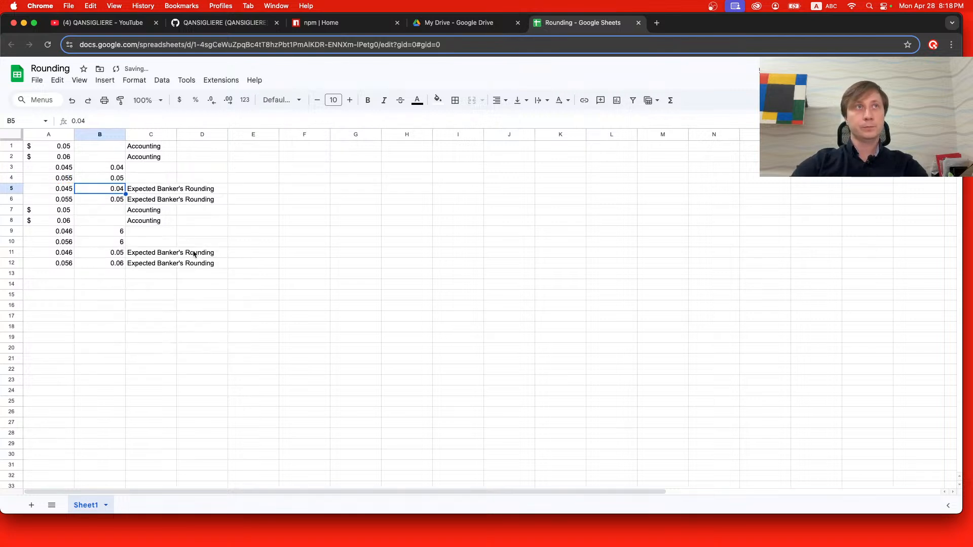
Replace the formula in cell B9 with a copy of the IF formula from cell B4.
double_click(114, 179)
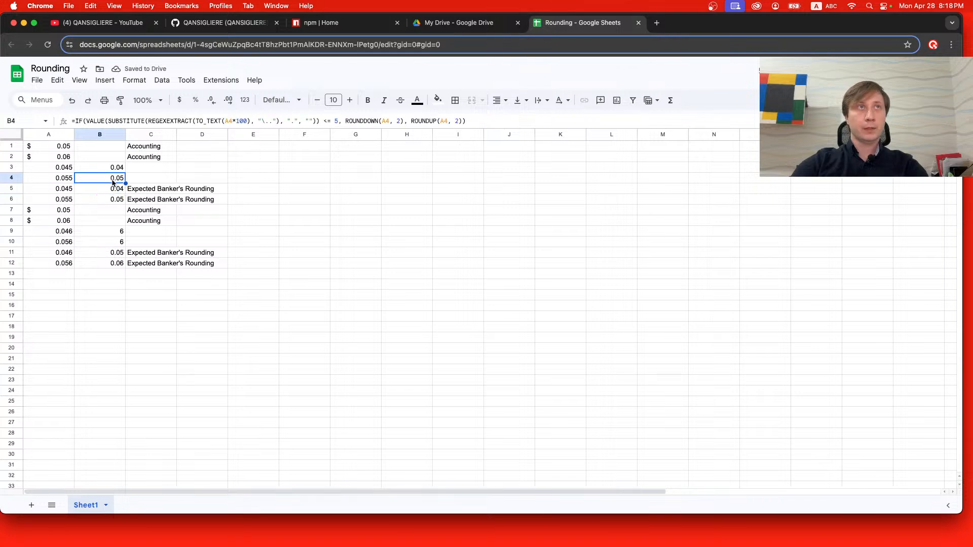
left_click(120, 231)
double_click(122, 231)
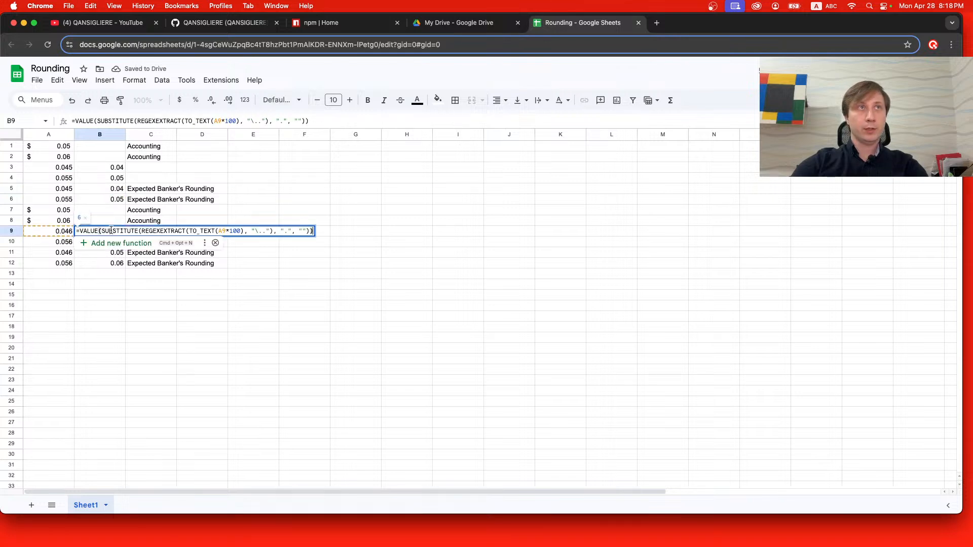
double_click(122, 230)
key("super+a")
type("=IF(VALUE(SUBSTITUTE(REGEXEXTRACT(TO_TEXT(A4*100), \"\\..\"), \".\", \"\")) <= 5, ROUNDDOWN(A4, 2), ROUNDUP(A4, 2))")
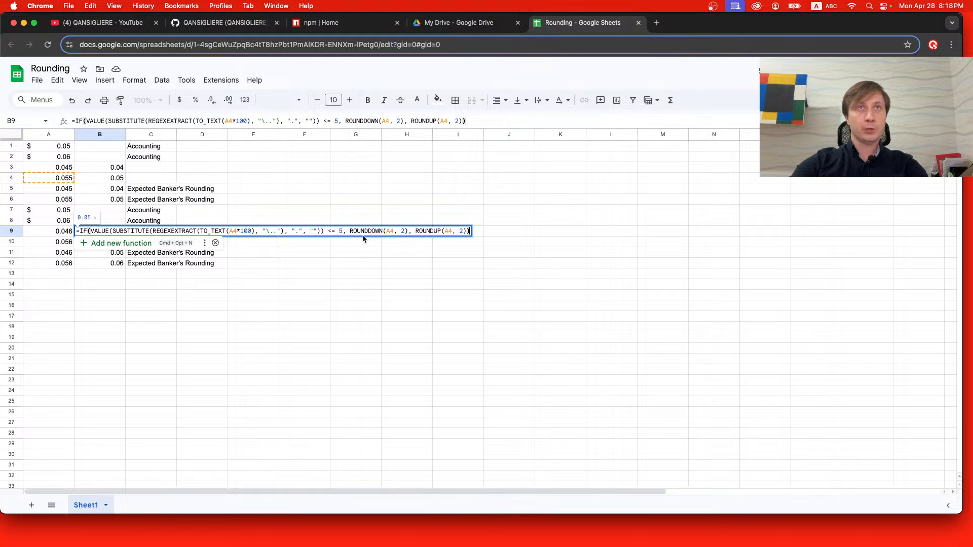
Change the A4 references in the IF formula in cell B9 to A9 and commit the formula.
double_click(450, 231)
type("A9")
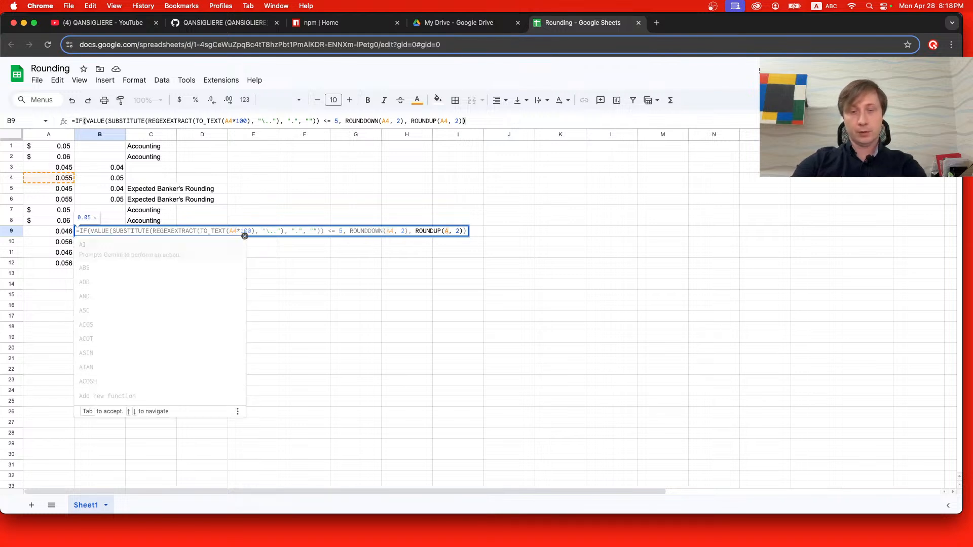
double_click(388, 230)
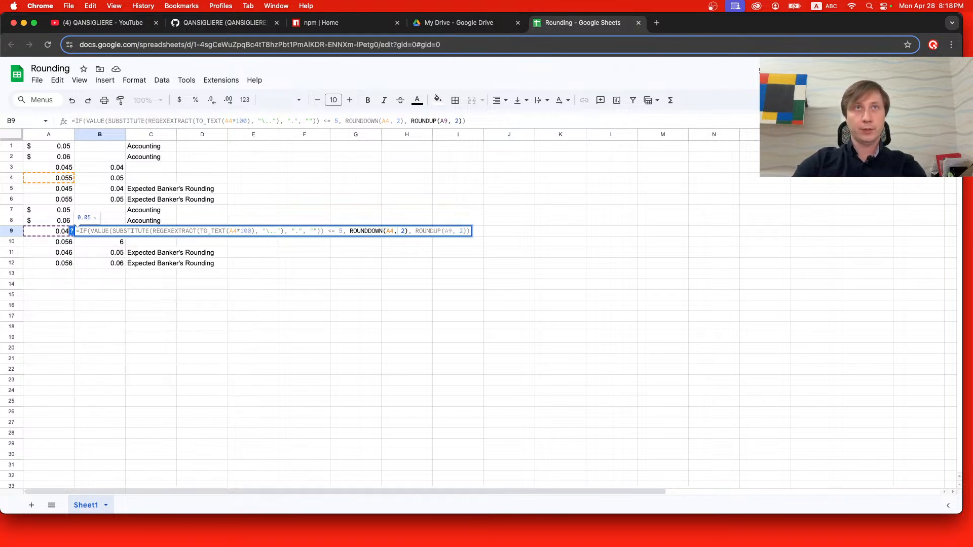
type("A9")
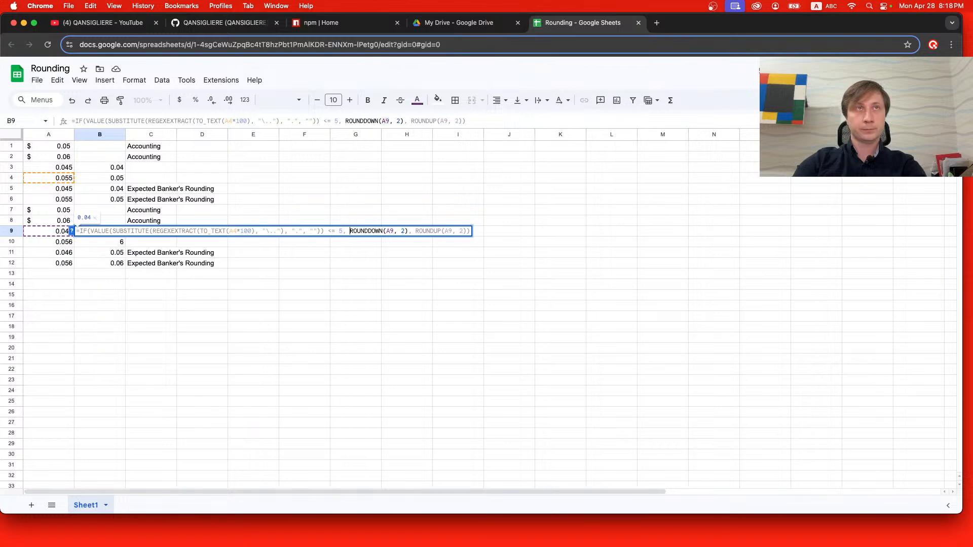
key("Left")
key("Left")
key("Left")
key("Left")
key("Left")
key("Left")
key("Left")
key("Left")
key("Left")
key("Left")
key("Left")
key("Left")
key("Left")
key("Left")
key("Left")
key("Left")
key("Left")
key("Left")
key("Left")
key("Left")
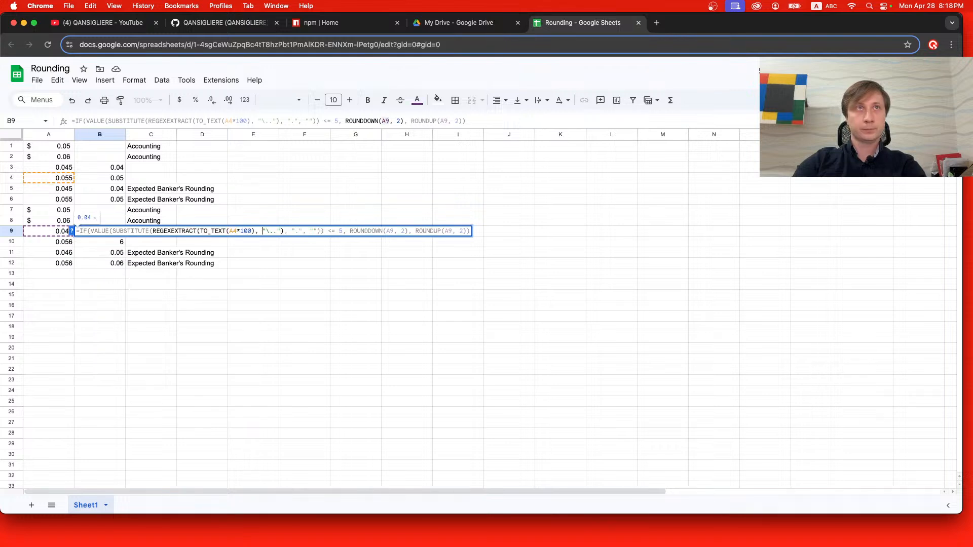
key("Return")
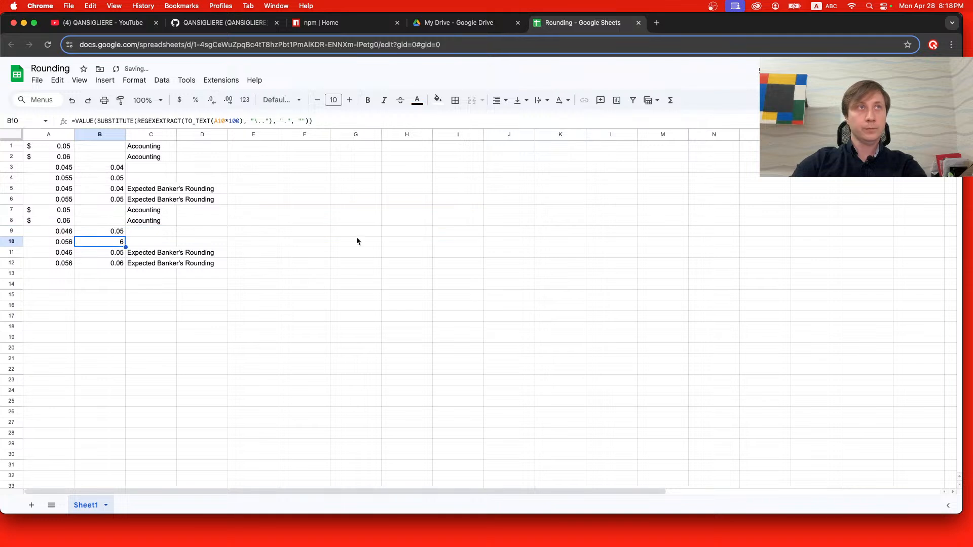
Replace the formula in cell B10 with the copied IF formula from cell B4.
double_click(88, 243)
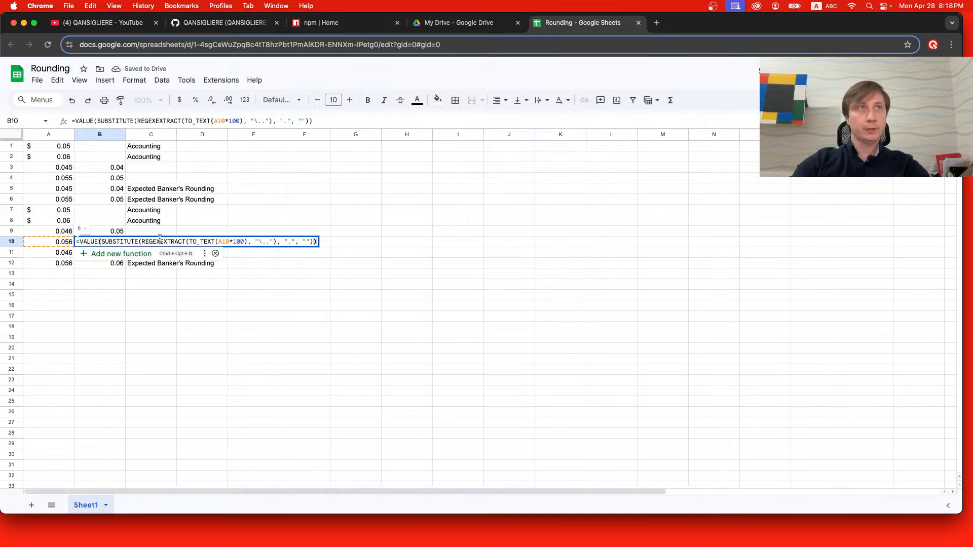
type(")")
key("BackSpace")
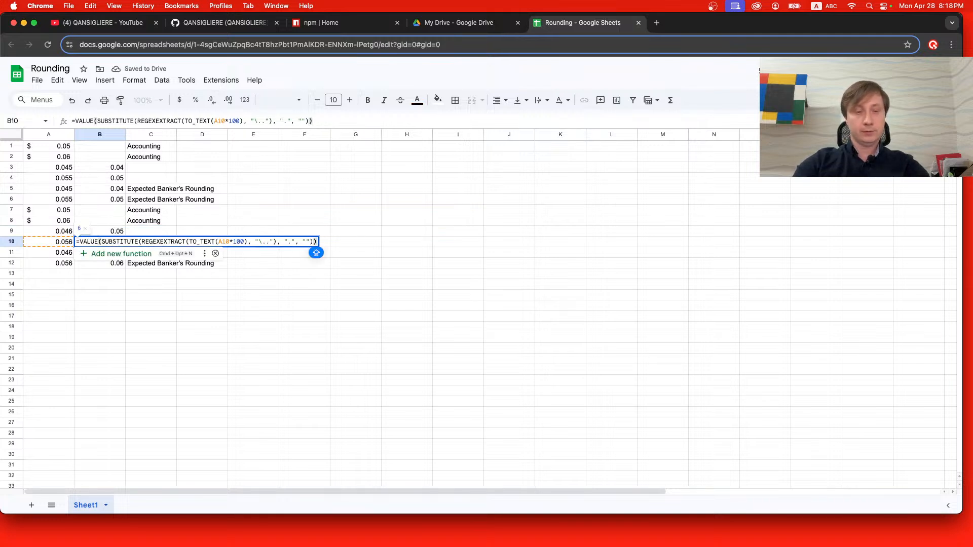
key("super+a")
type("=IF(VALUE(SUBSTITUTE(REGEXEXTRACT(TO_TEXT(A4*100), \"\\..\"), \".\", \"\")) <= 5, ROUNDDOWN(A4, 2), ROUNDUP(A4, 2))")
Change the reference in the ROUNDUP function of cell B10 to A10.
key("Left")
key("Left")
key("Left")
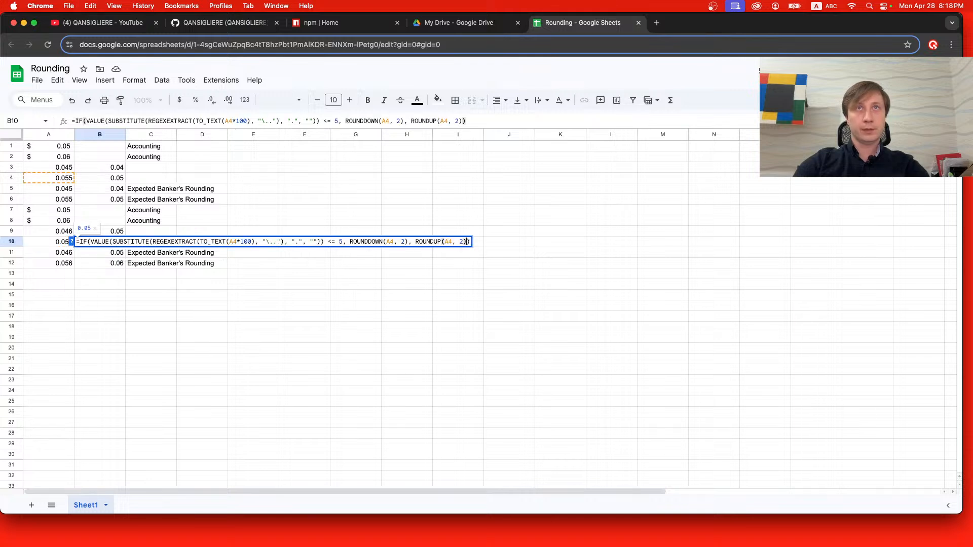
key("Left")
key("Left")
key("BackSpace")
type("10")
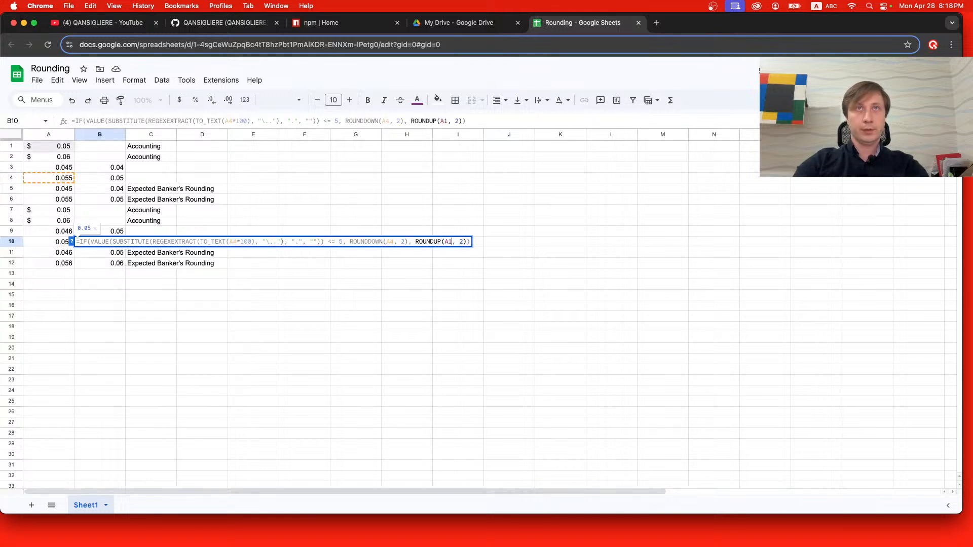
Change the ROUNDDOWN and TO_TEXT references in cell B10 to A10 and commit the formula.
key("Left")
key("Left")
key("Left")
key("Left")
key("Left")
key("Left")
key("Left")
key("Left")
key("Left")
key("Left")
key("Left")
key("Left")
key("Left")
key("Left")
key("Left")
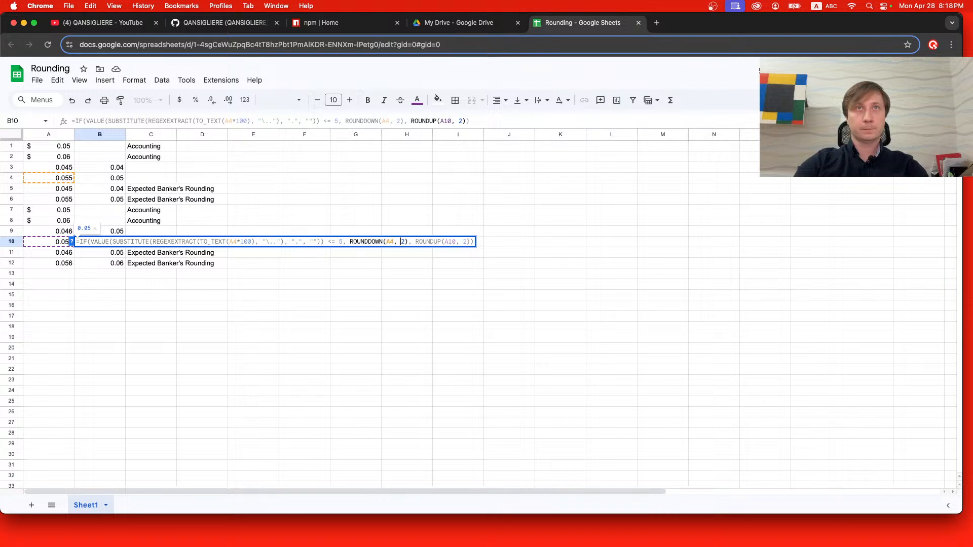
key("BackSpace")
type("10")
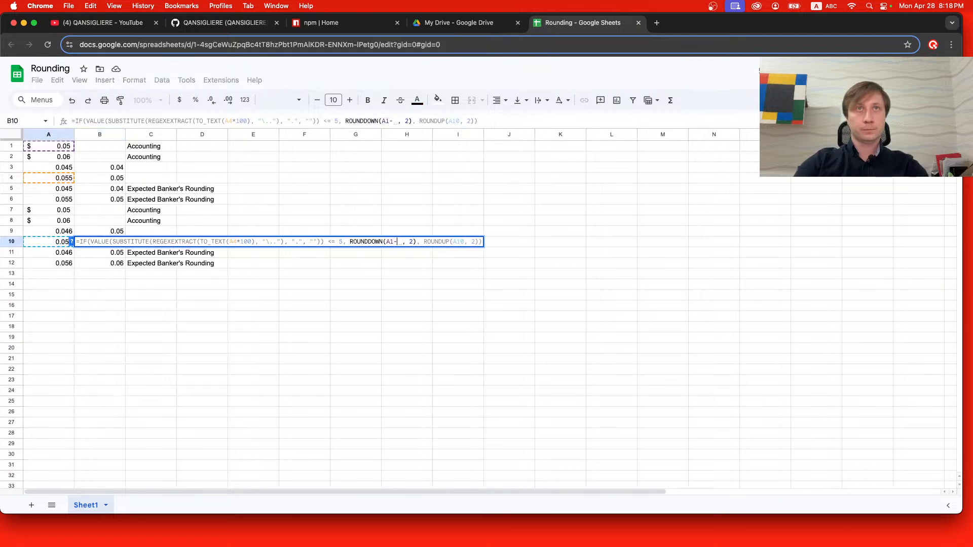
double_click(237, 241)
type("A10")
key("Return")
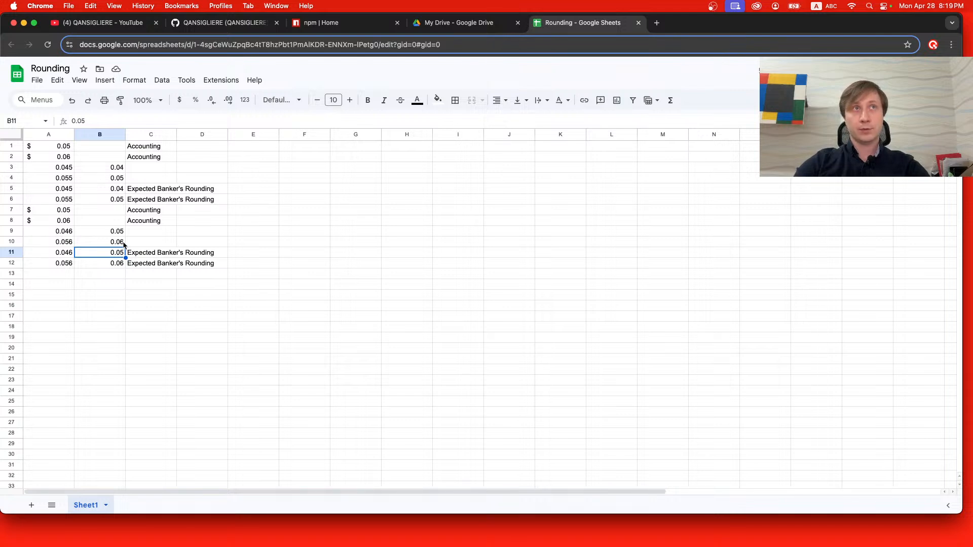
Set cell A3 to 1 to test the rounding formula with a whole number.
left_click(65, 172)
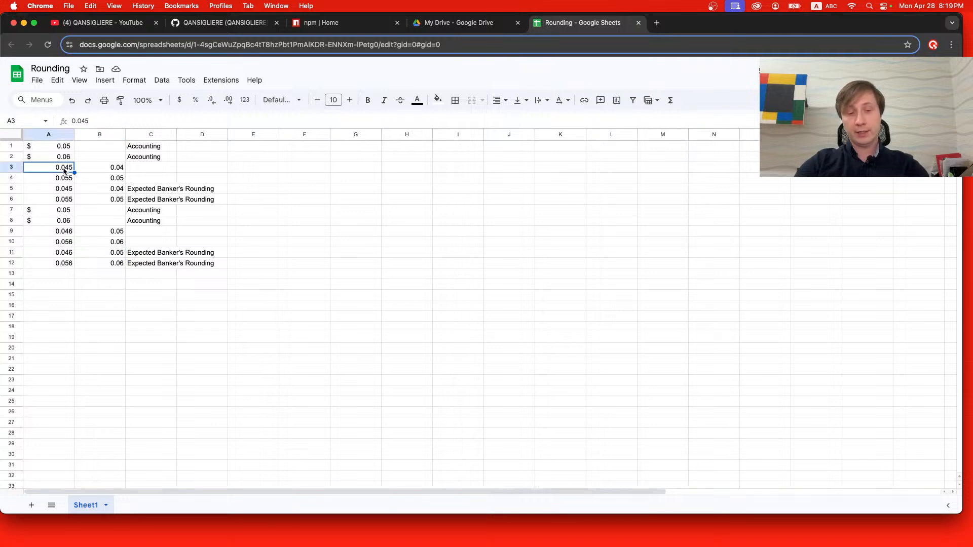
type("1")
key("Return")
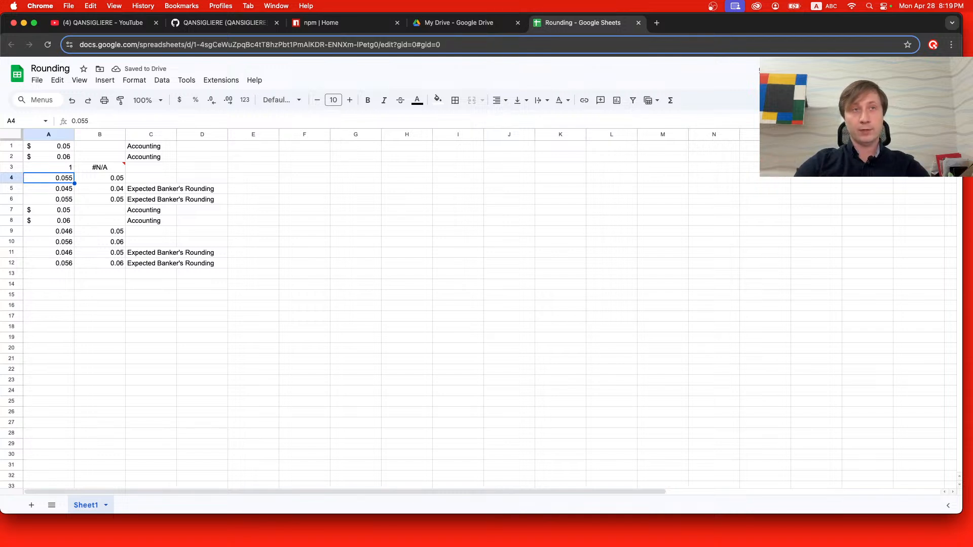
Insert an outer IF before the existing formula in cell B3, with the condition int(A3) = A3.
left_click(105, 169)
double_click(104, 169)
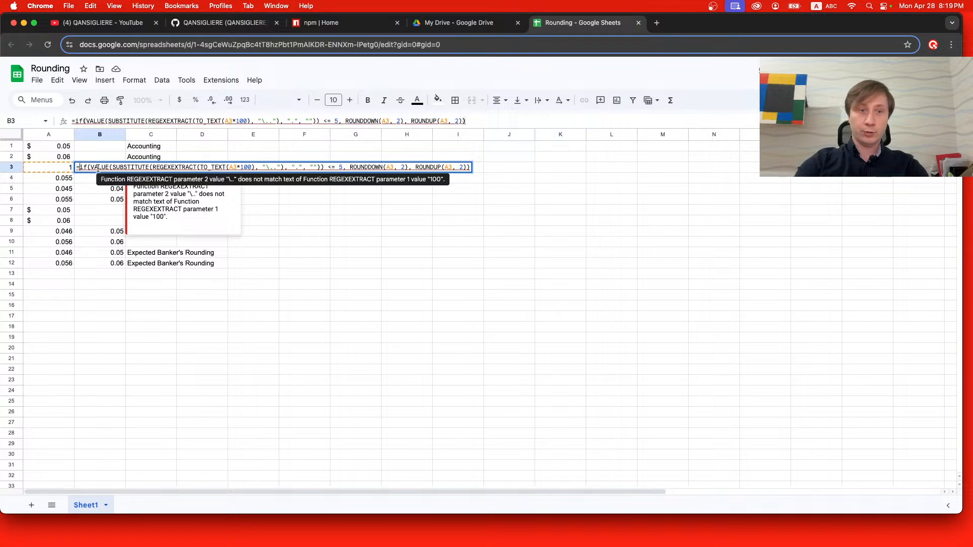
type("if(")
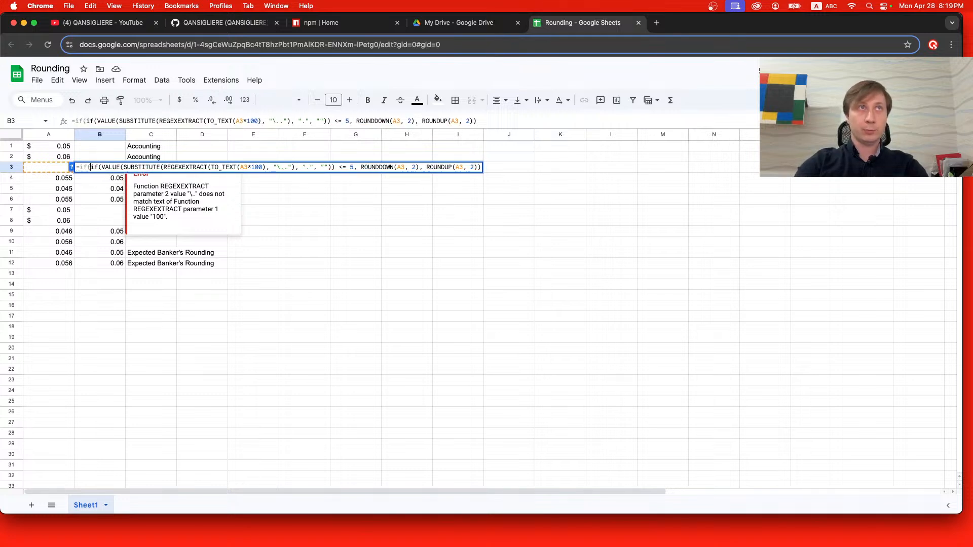
type("int(")
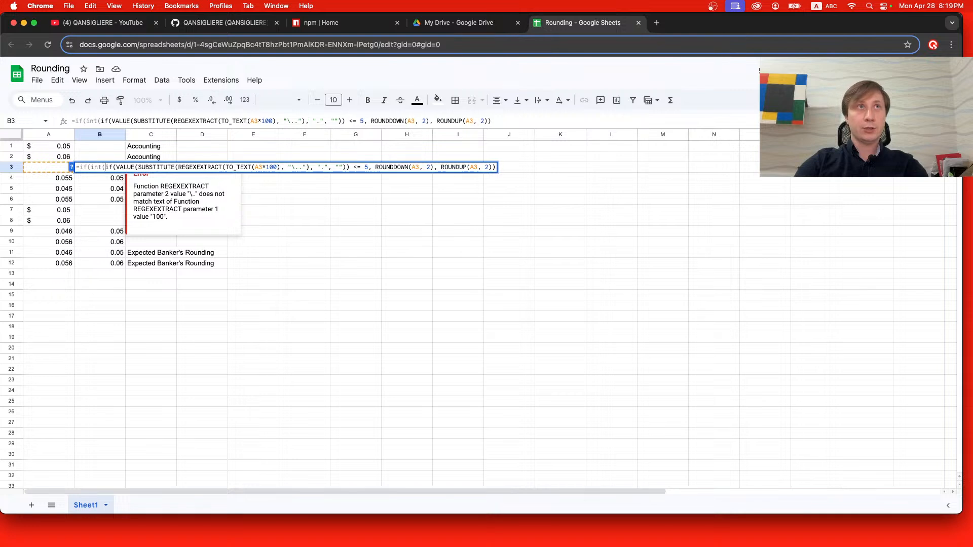
left_click(37, 163)
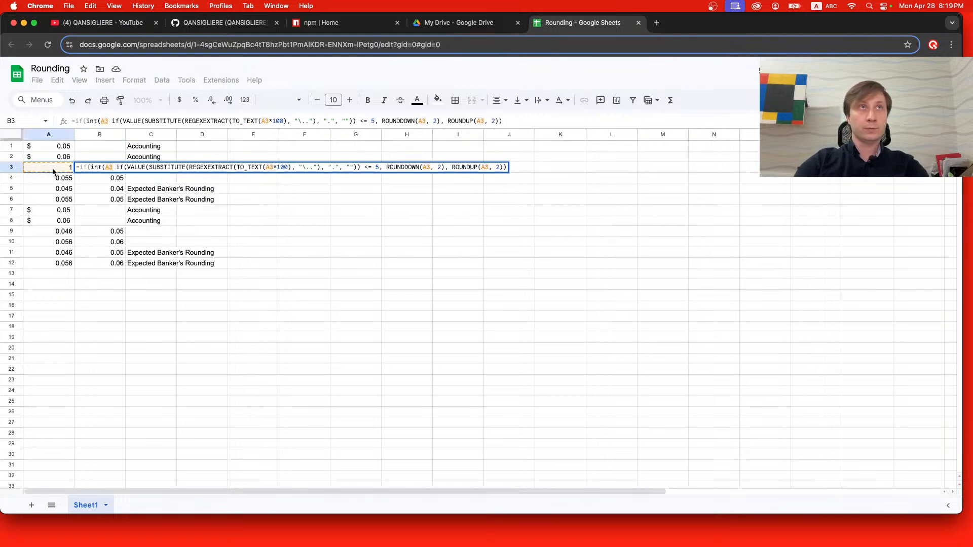
type(",")
key("BackSpace")
key("BackSpace")
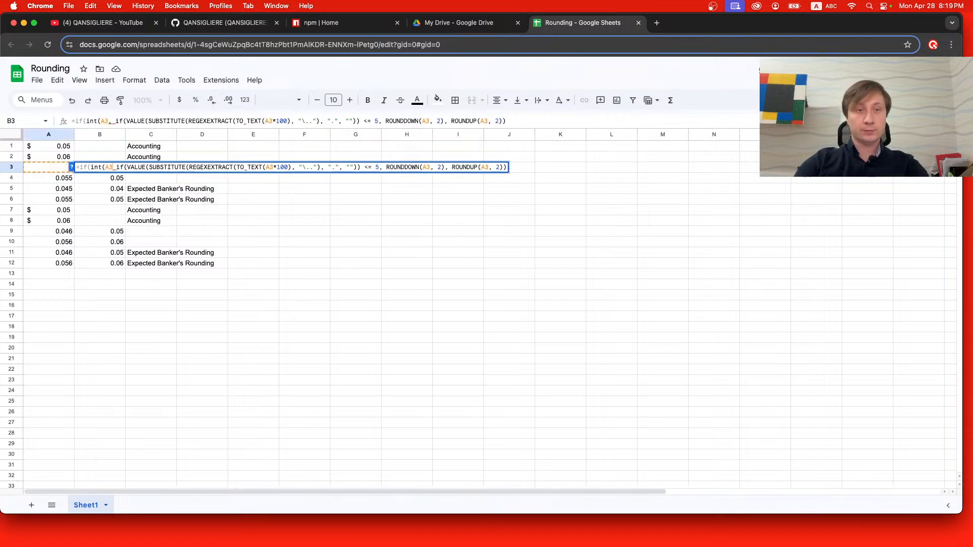
type(") = A1")
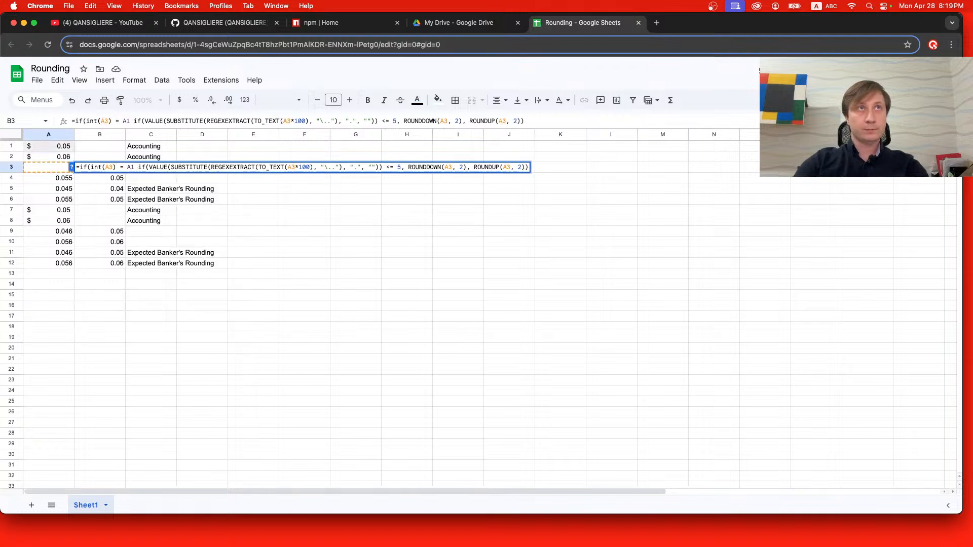
key("BackSpace")
type("3,")
Add A3 as the outer IF's true value in cell B3, add the closing parenthesis and commit the formula.
key("Right")
key("Right")
key("Right")
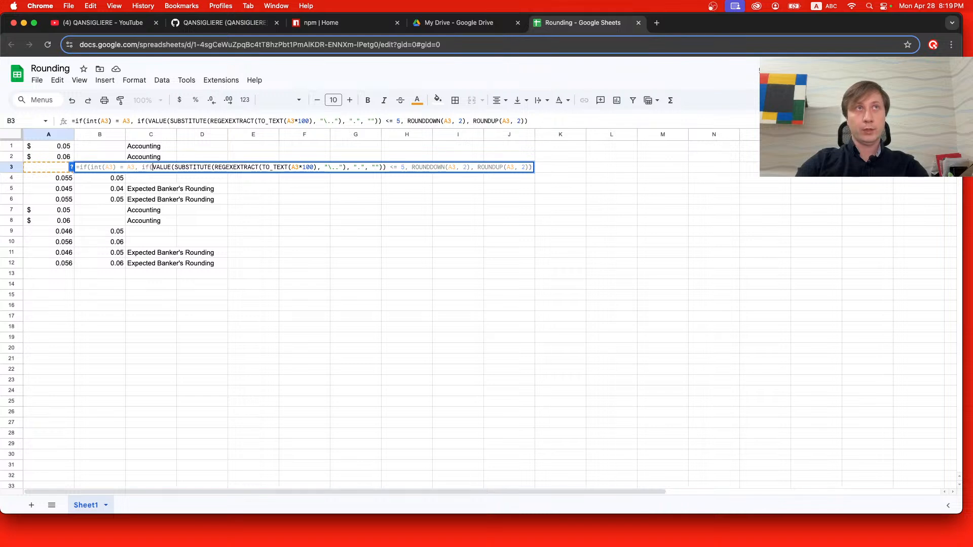
left_click(533, 170)
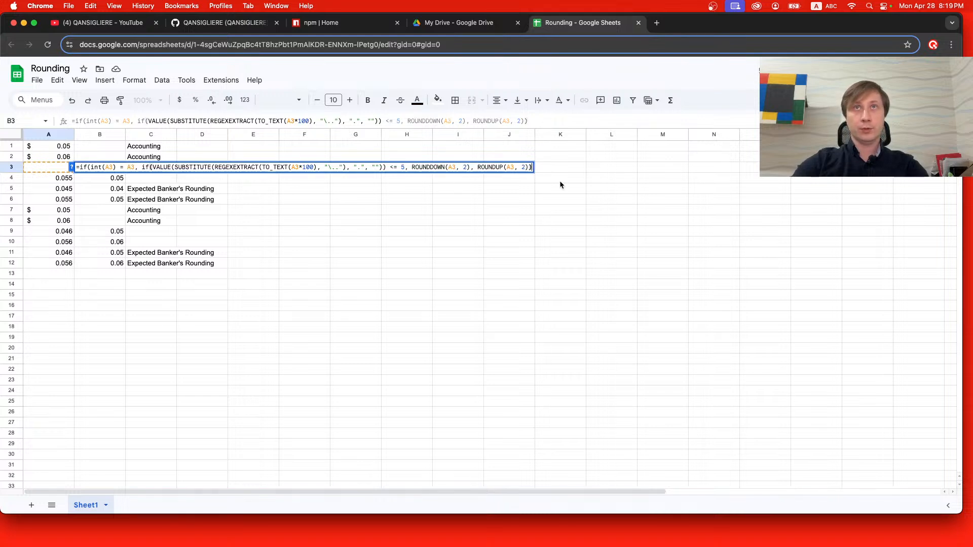
type(",")
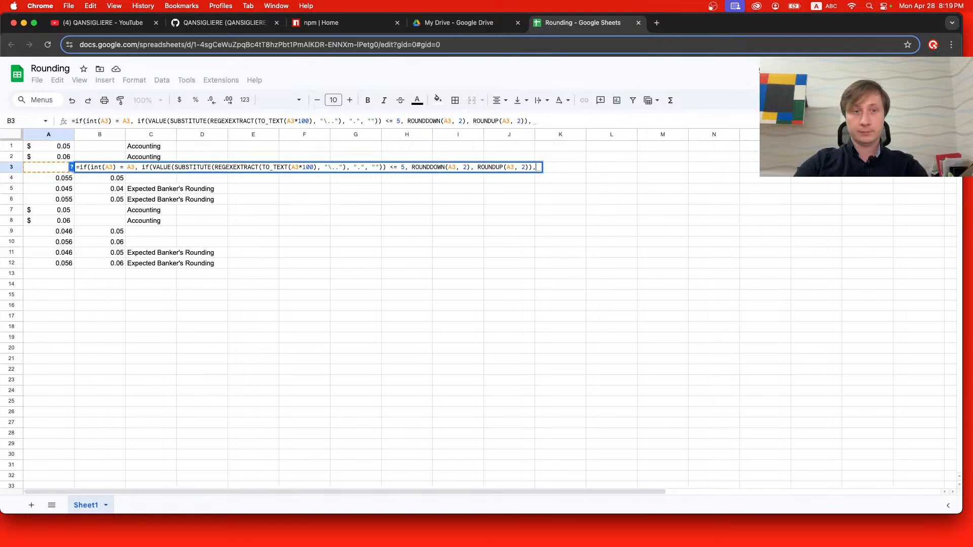
key("BackSpace")
key("BackSpace")
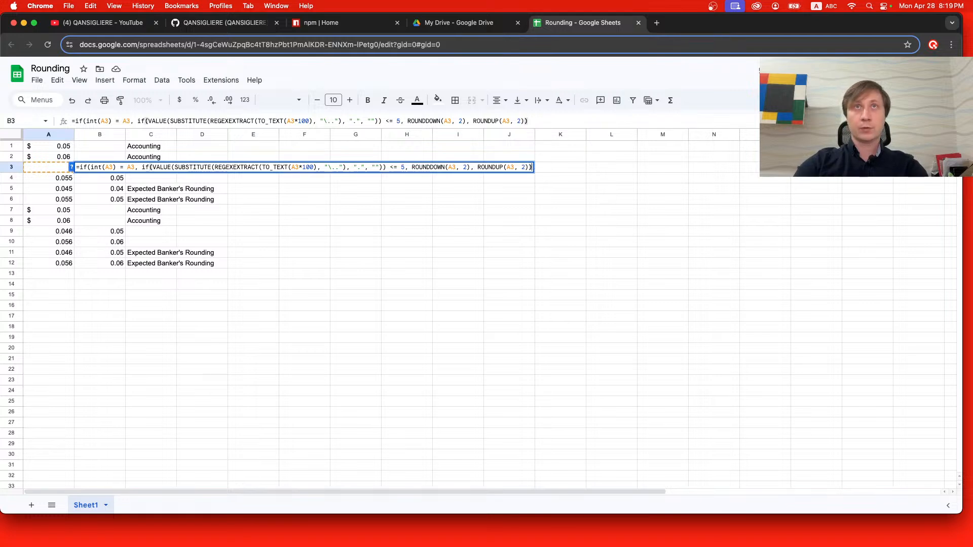
left_click(141, 167)
type("A3,")
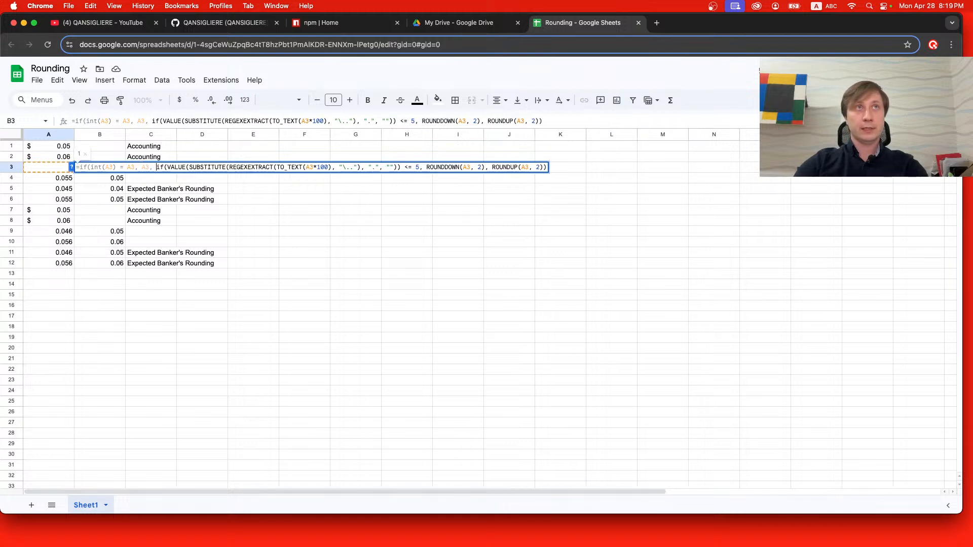
left_click(545, 167)
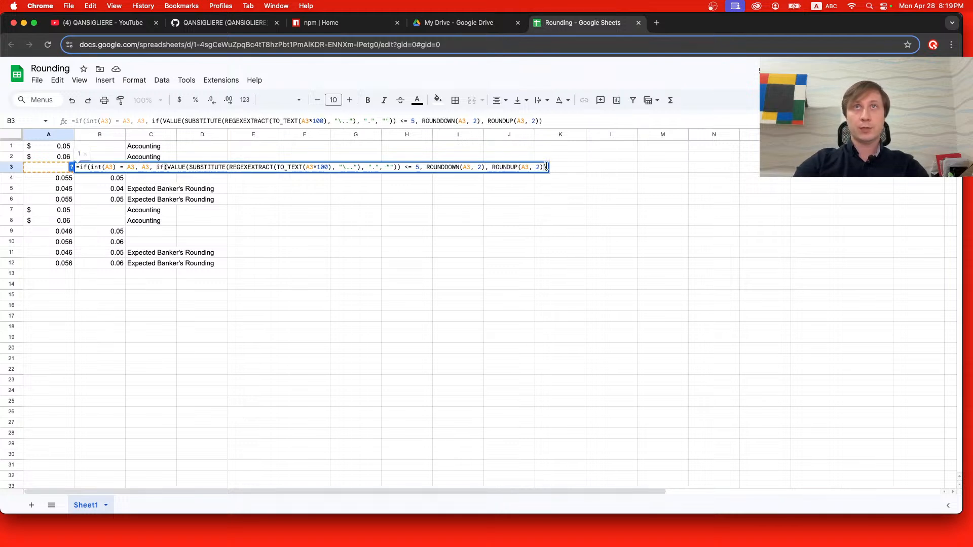
type(")")
key("Return")
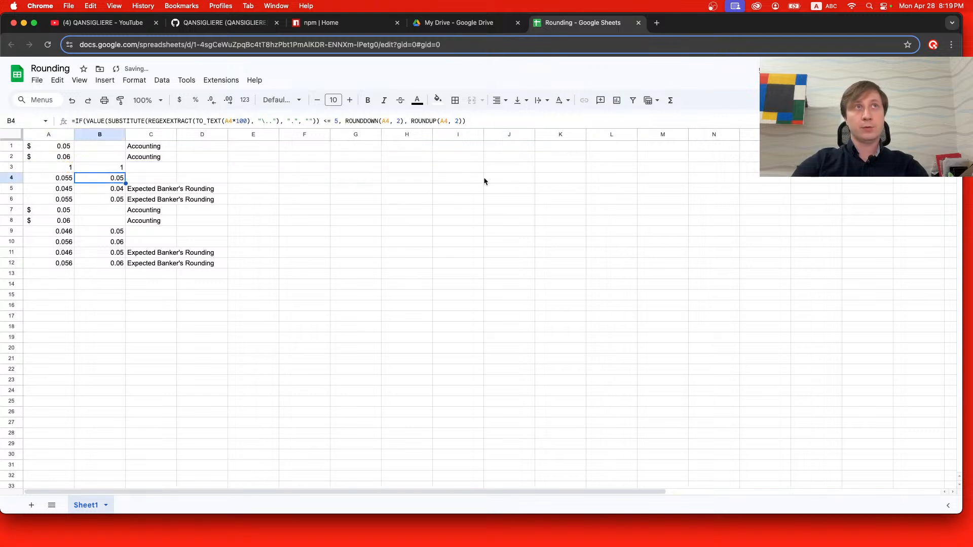
Copy the nested IF formula from cell B3 and replace the formula in cell B4 with it.
left_click(117, 169)
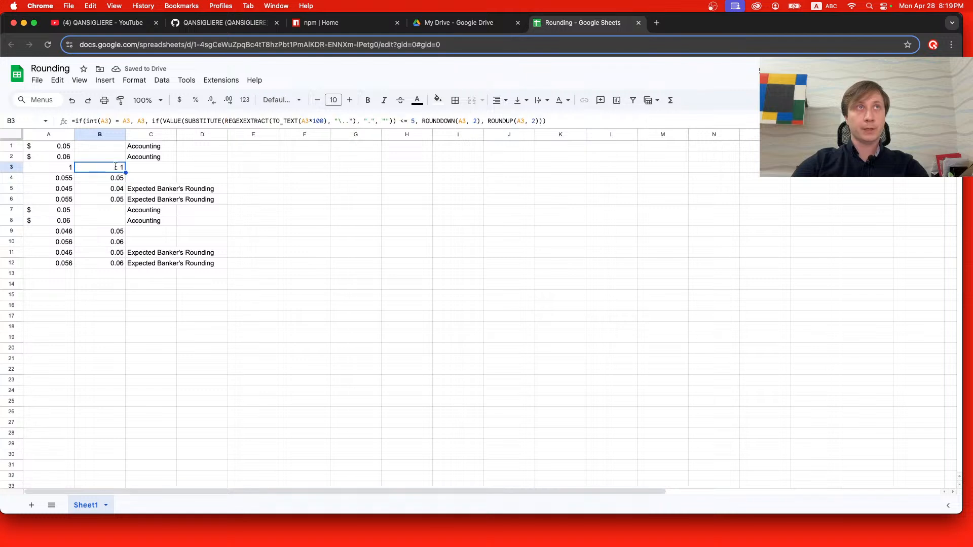
double_click(116, 169)
left_click(108, 182)
double_click(108, 181)
key("ctrl+a")
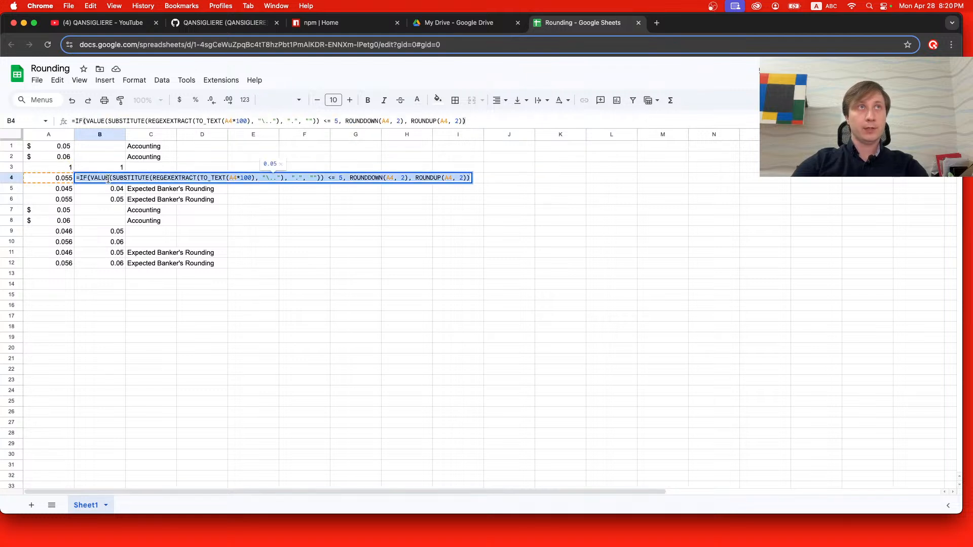
type("=if(int(A3) = A3, A3, if(VALUE(SUBSTITUTE(REGEXEXTRACT(TO_TEXT(A3*100), \"\\..\"), \".\", \"\")) <= 5, ROUNDDOWN(A3, 2), ROUNDUP(A3, 2)))")
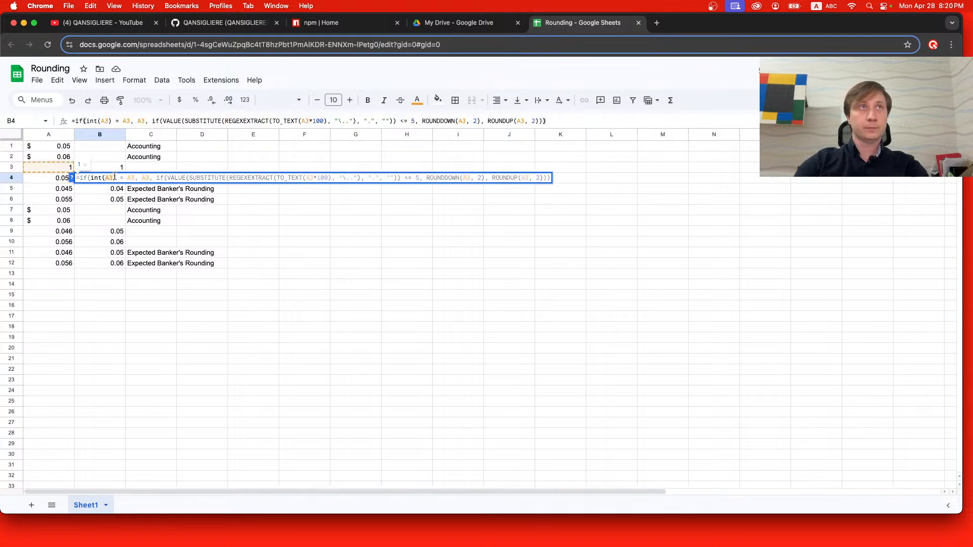
Change both references in the int condition and the outer IF's true value in cell B4 to A4.
left_click(112, 176)
key("BackSpace")
type("4")
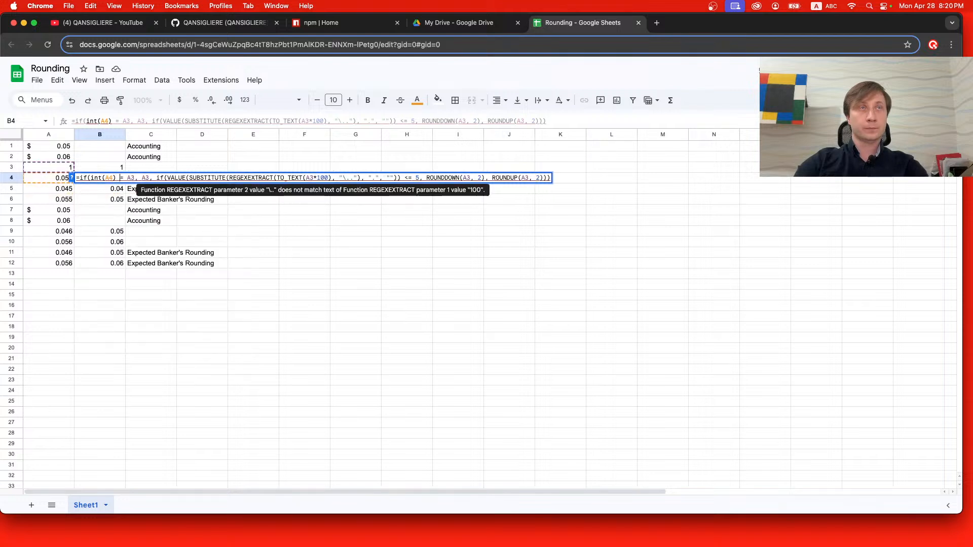
left_click(135, 177)
key("BackSpace")
type("4")
left_click(149, 178)
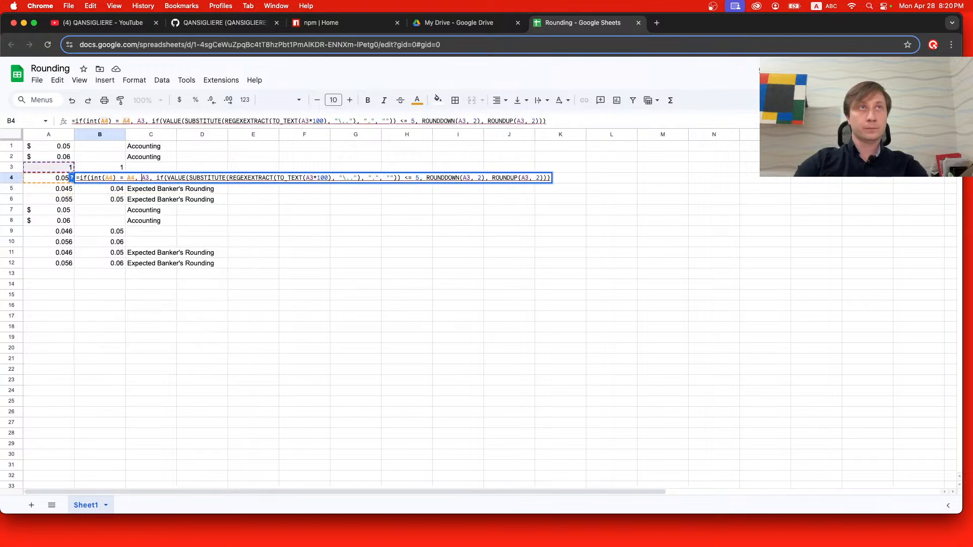
key("BackSpace")
type("4")
Change the TO_TEXT, ROUNDDOWN and ROUNDUP references in cell B4 to A4 and commit the formula.
left_click(314, 177)
key("BackSpace")
type("4")
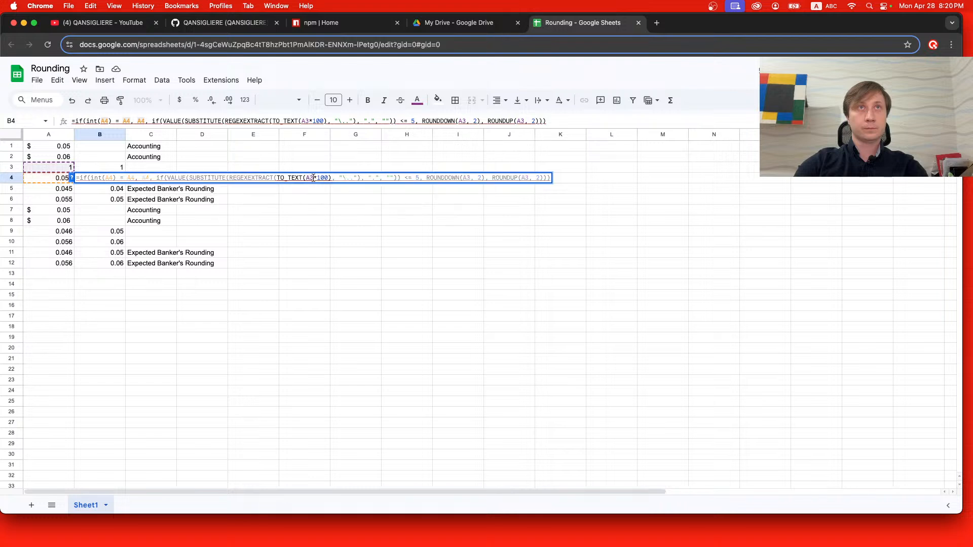
left_click(471, 176)
key("BackSpace")
type("4")
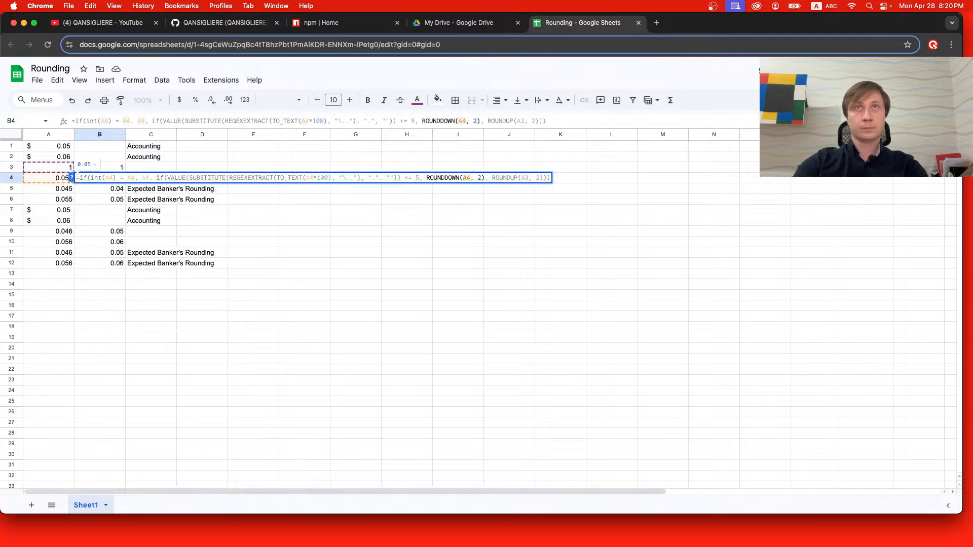
left_click(528, 177)
key("BackSpace")
type("4")
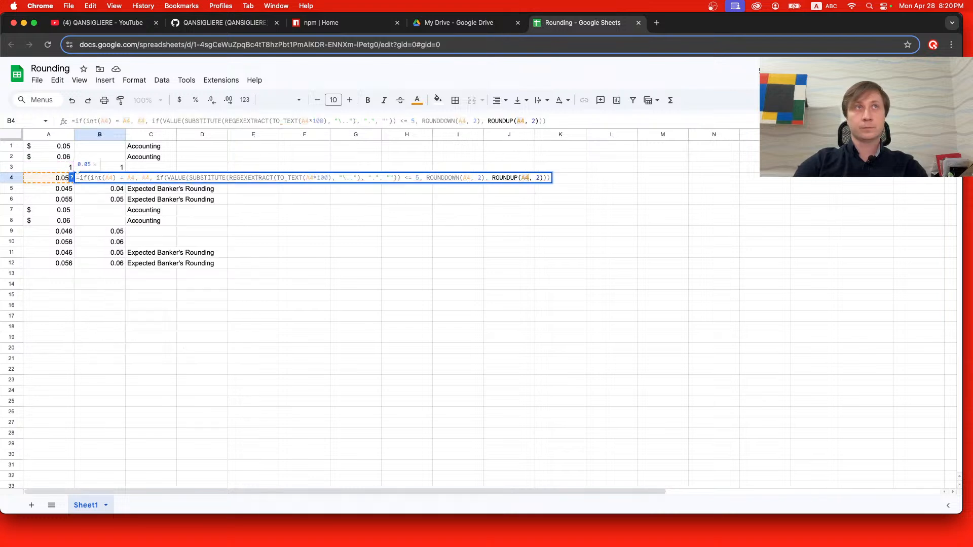
key("Return")
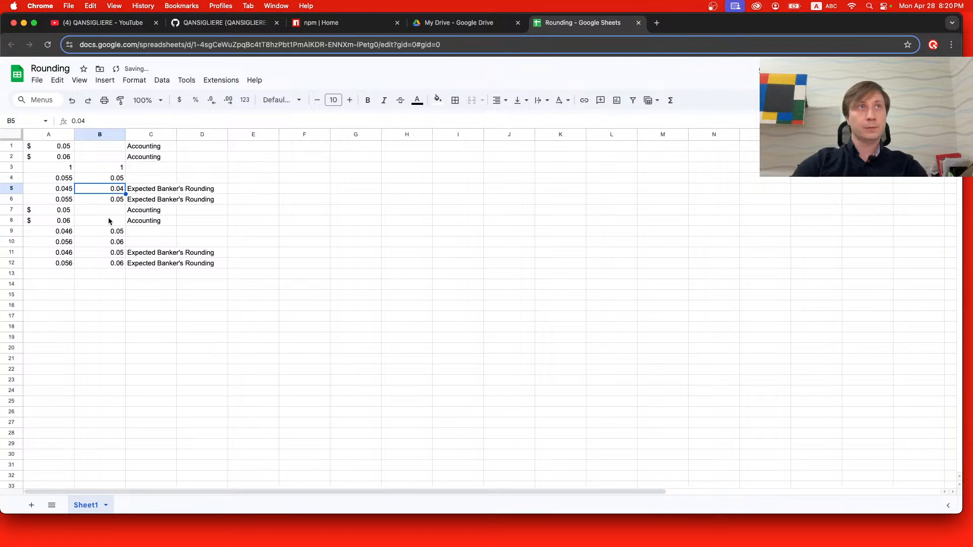
Replace the formula in cell B9 with the nested IF formula copied from cell B3.
double_click(110, 231)
key("ctrl+a")
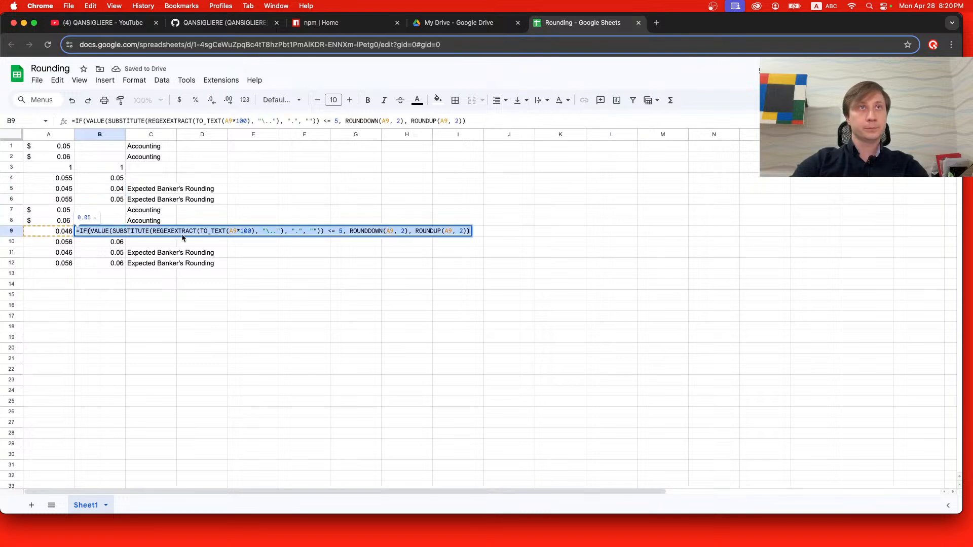
type("=if(int(A3) = A3, A3, if(VALUE(SUBSTITUTE(REGEXEXTRACT(TO_TEXT(A3*100), \"\\..\"), \".\", \"\")) <= 5, ROUNDDOWN(A3, 2), ROUNDUP(A3, 2)))")
Change the references in the ROUNDUP, ROUNDDOWN and TO_TEXT functions of cell B9 to A9.
left_click(529, 232)
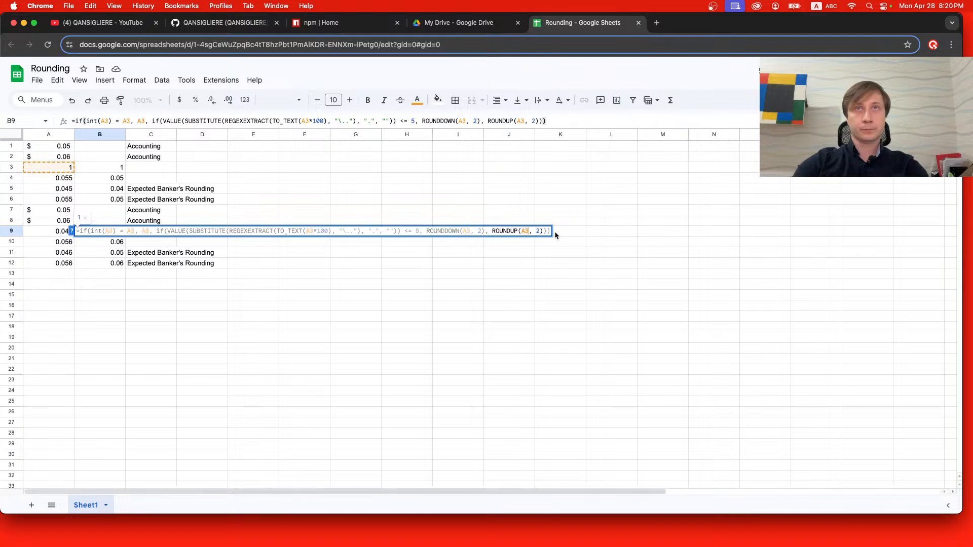
key("BackSpace")
type("9")
key("Left")
key("Left")
key("Left")
key("Left")
key("Left")
key("Left")
key("Left")
key("Left")
key("Left")
key("Left")
key("Left")
key("Left")
key("Left")
key("Left")
key("Left")
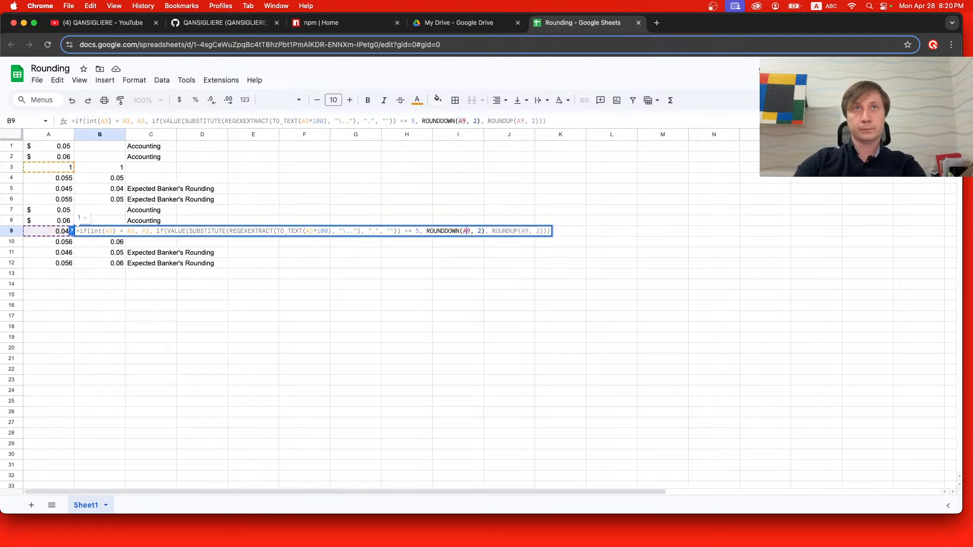
key("BackSpace")
type("9")
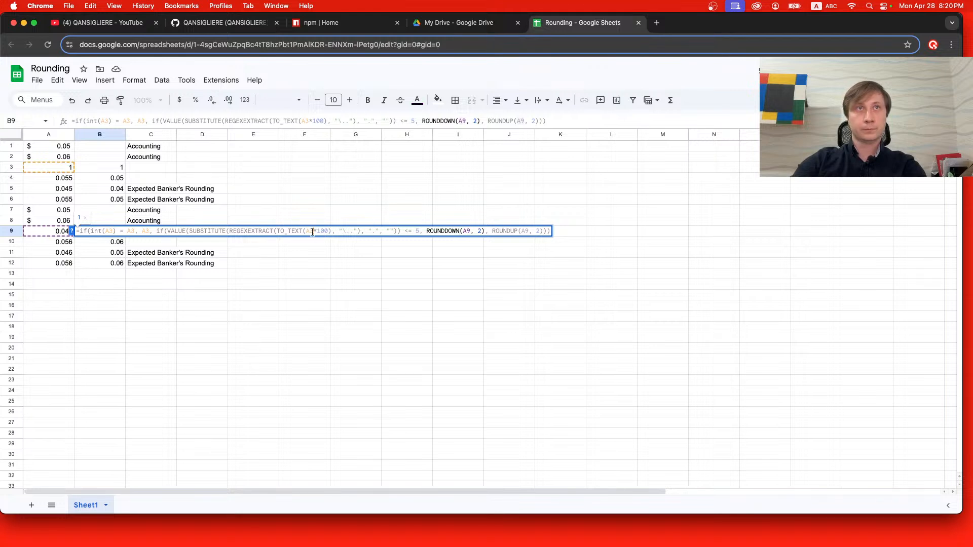
left_click(313, 232)
key("BackSpace")
type("9")
Change the outer IF's true value and the reference compared with int in cell B9 to A9, and commit the formula.
left_click(150, 231)
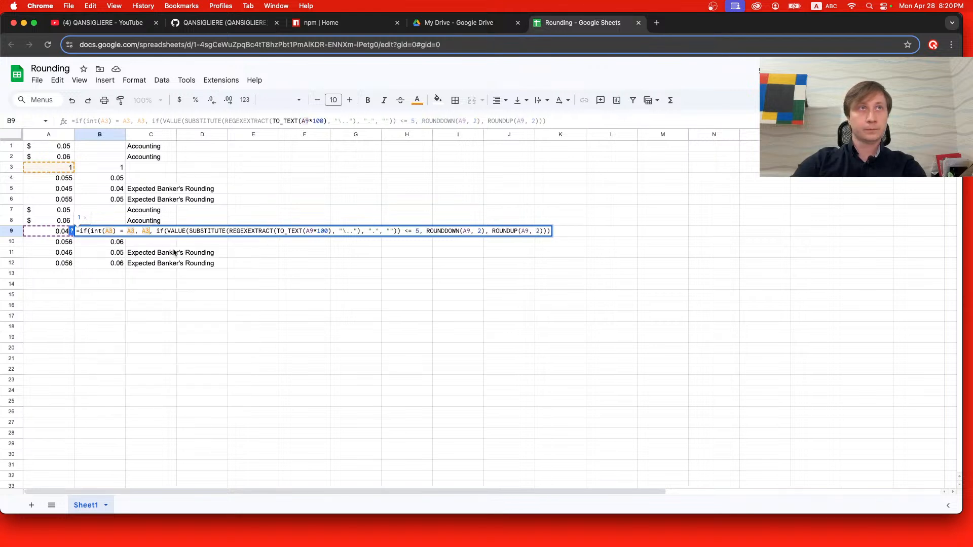
key("BackSpace")
type("9")
key("Left")
key("Left")
key("Left")
key("Left")
key("BackSpace")
type("9")
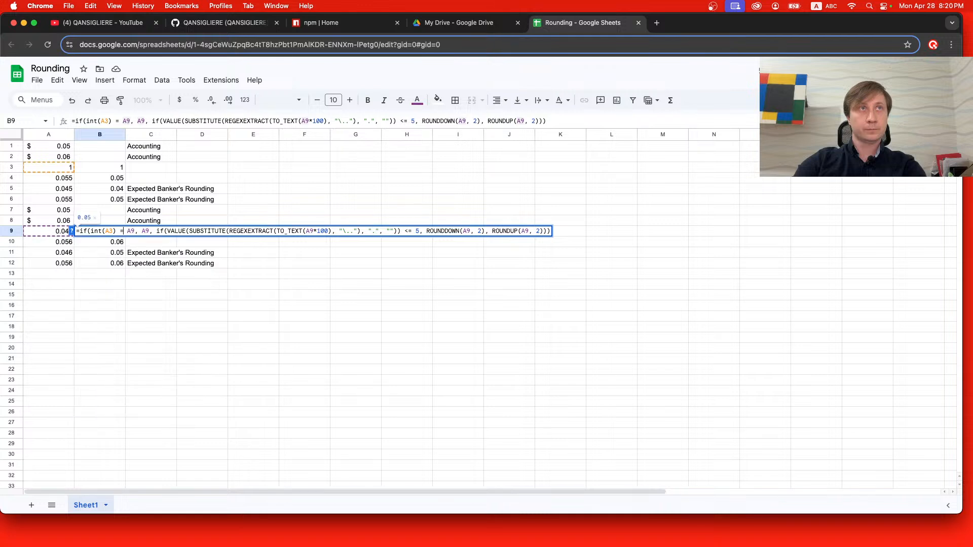
key("Return")
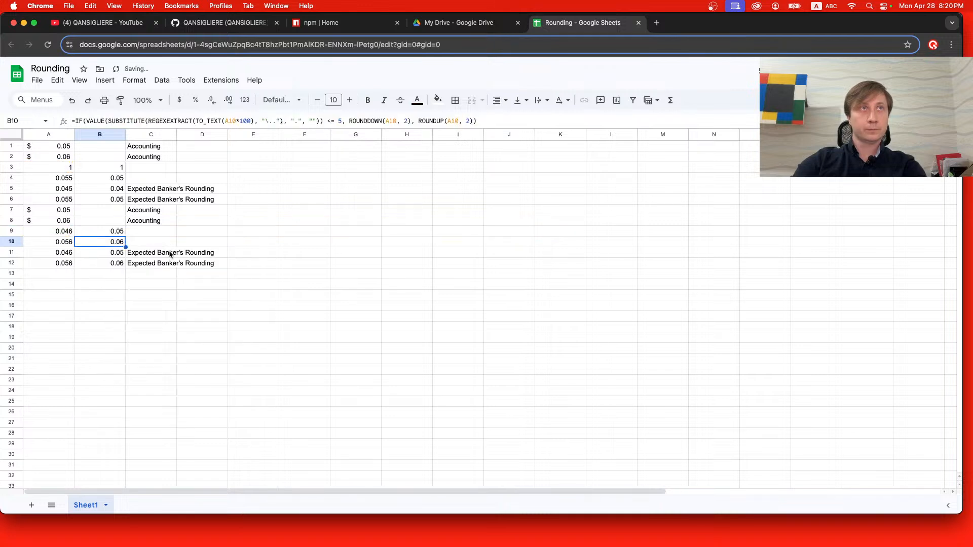
Replace the formula in cell B10 with the nested IF formula copied from cell B3.
double_click(112, 242)
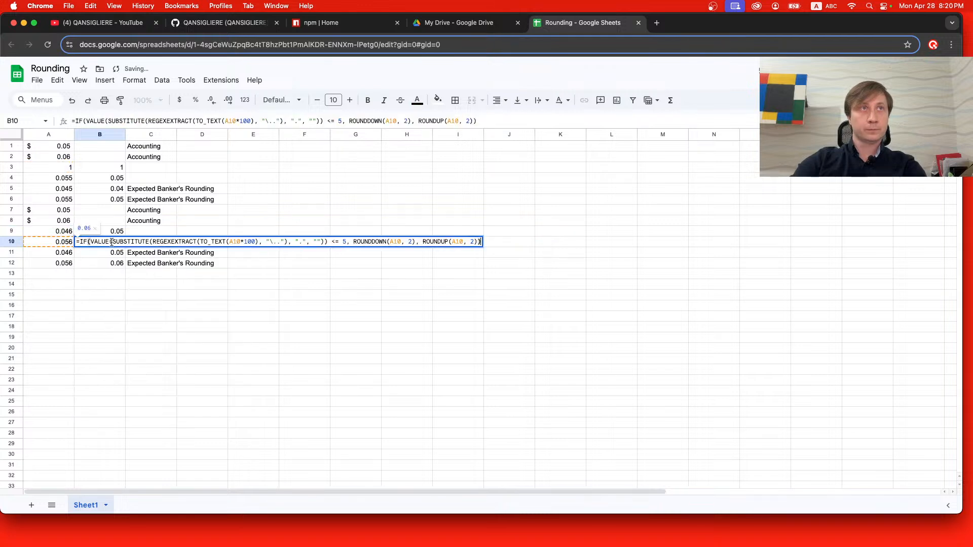
triple_click(463, 244)
type("=if(int(A3) = A3, A3, if(VALUE(SUBSTITUTE(REGEXEXTRACT(TO_TEXT(A3*100), \"\\..\"), \".\", \"\")) <= 5, ROUNDDOWN(A3, 2), ROUNDUP(A3, 2)))")
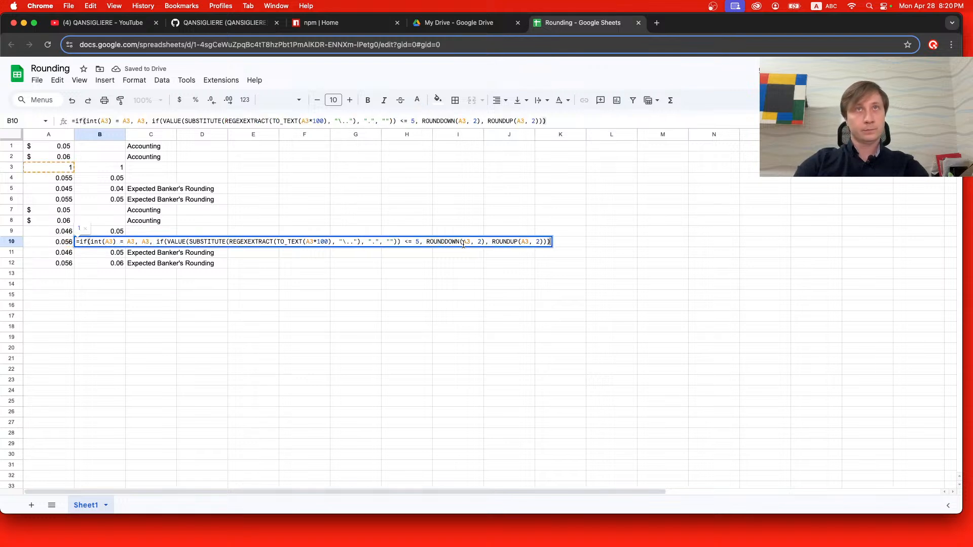
Change the references in the ROUNDUP, ROUNDDOWN and TO_TEXT functions of cell B10 to A10.
key("Left")
key("Left")
key("Left")
key("Left")
key("Left")
key("Left")
key("BackSpace")
type("10")
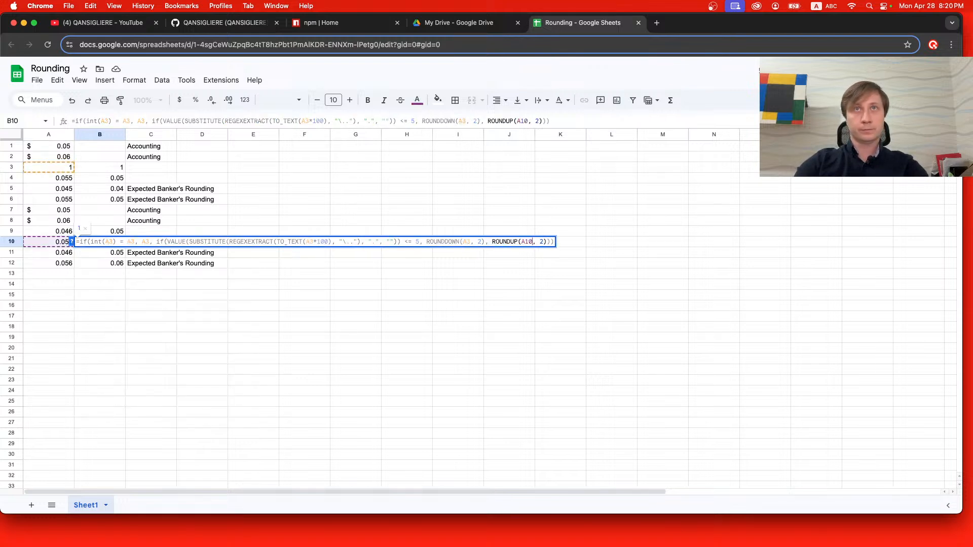
left_click(468, 237)
key("BackSpace")
type("10")
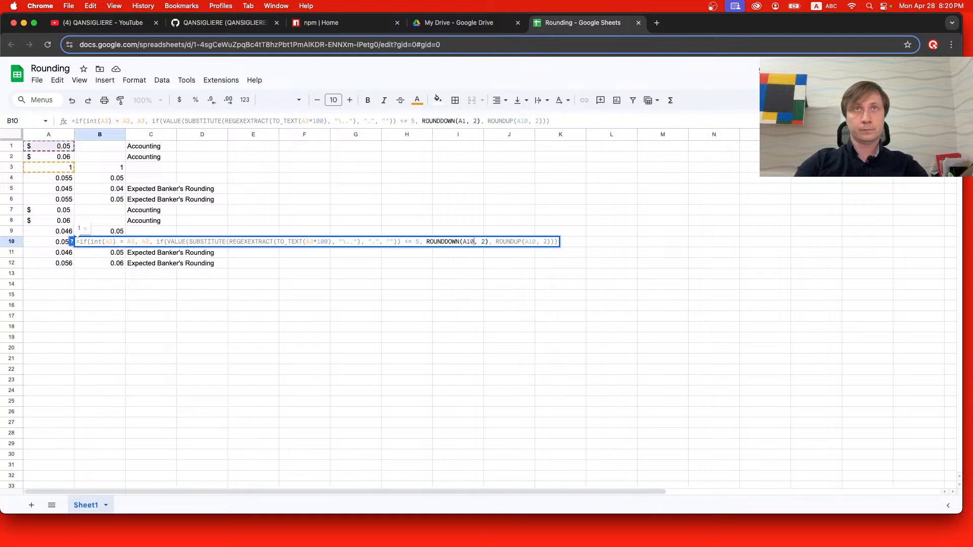
left_click(312, 241)
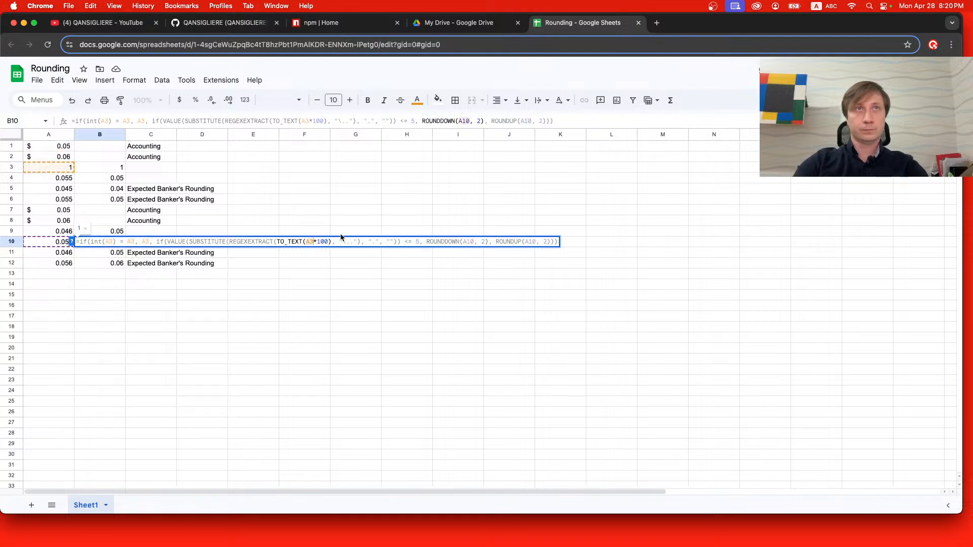
key("BackSpace")
type("10")
Change the outer IF's true value and both references in its int condition in cell B10 to A10, and commit the formula.
left_click(149, 241)
key("BackSpace")
type("10")
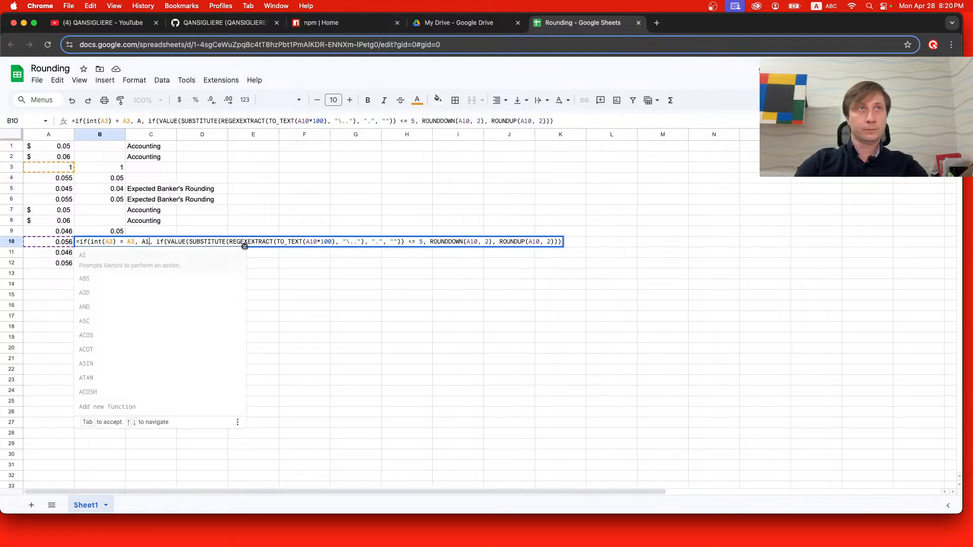
left_click(130, 241)
key("BackSpace")
type("10")
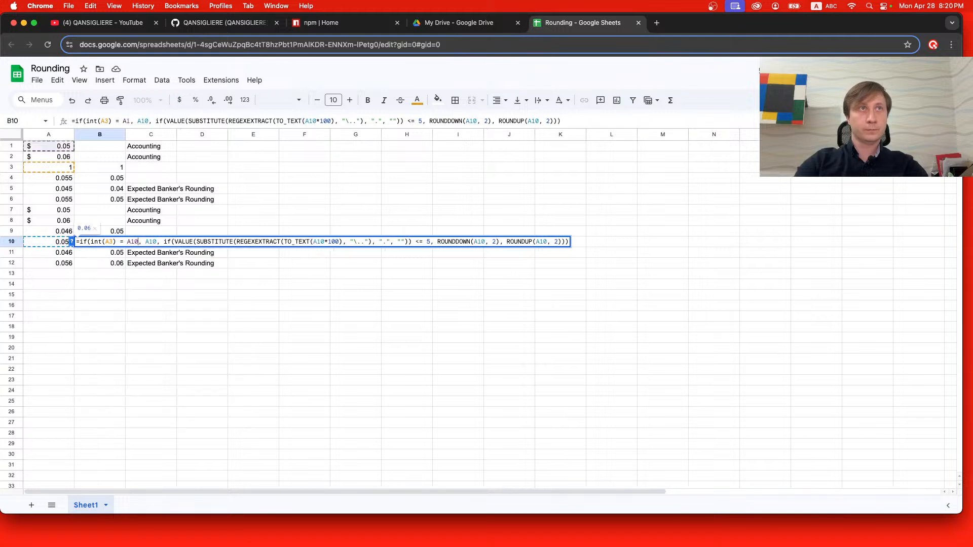
left_click(111, 241)
key("BackSpace")
type("10")
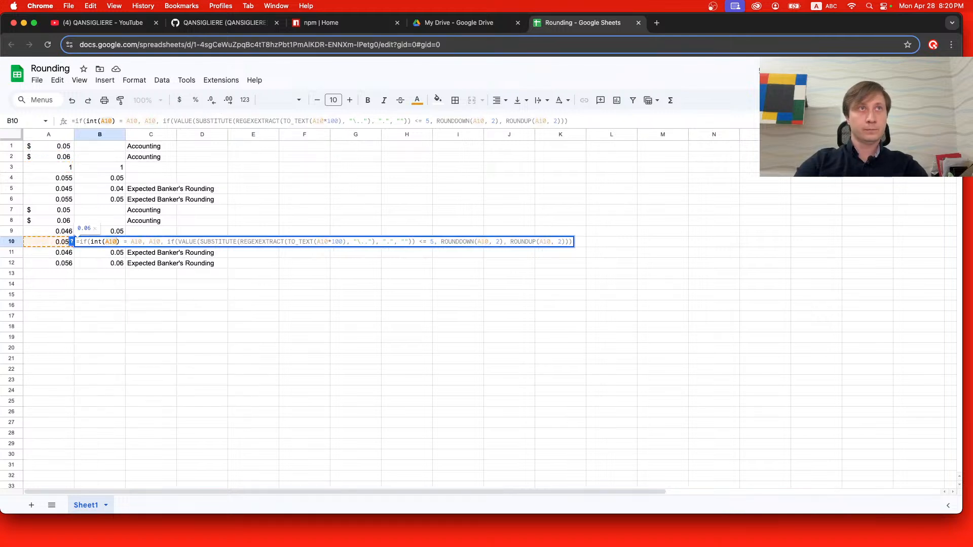
key("Return")
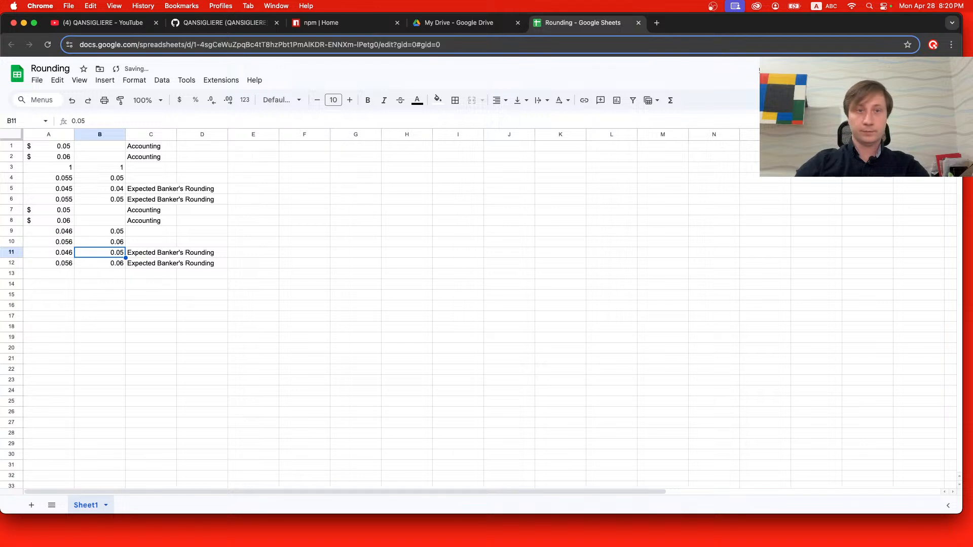